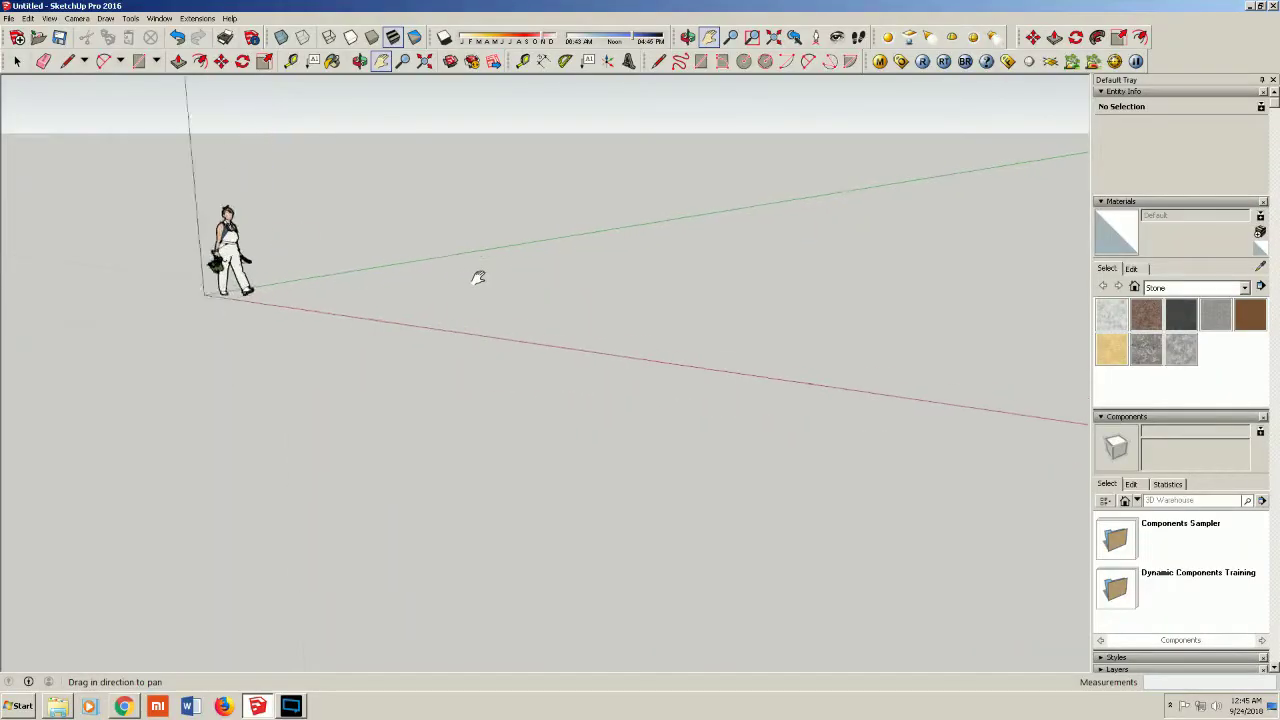
Pan the view across the empty SketchUp scene
{"action": "mouse_move", "coordinate": [477, 277]}
{"action": "left_mouse_down"}
{"action": "mouse_move", "coordinate": [449, 366]}
{"action": "mouse_move", "coordinate": [416, 326]}
{"action": "left_mouse_up"}
{"action": "left_click", "coordinate": [139, 61]}
Draw a ground rectangle of about 3007mm by 2771mm
{"action": "left_click", "coordinate": [419, 407]}
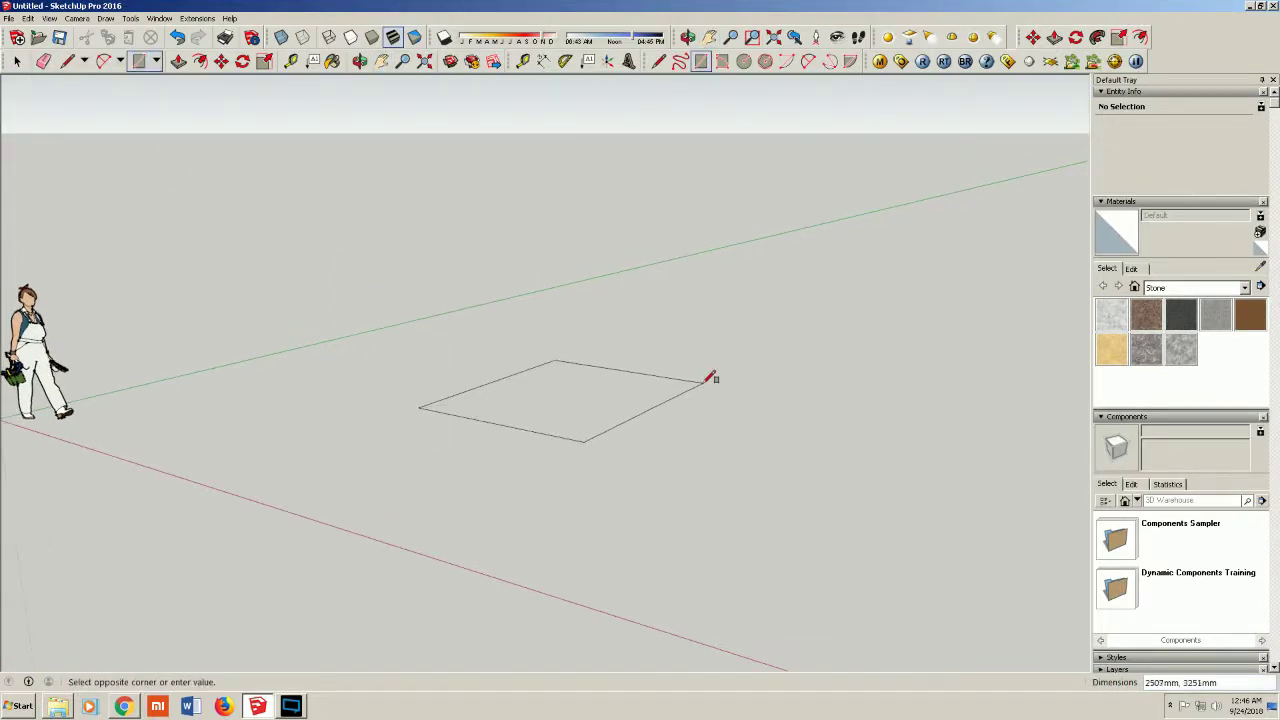
{"action": "left_click", "coordinate": [732, 384]}
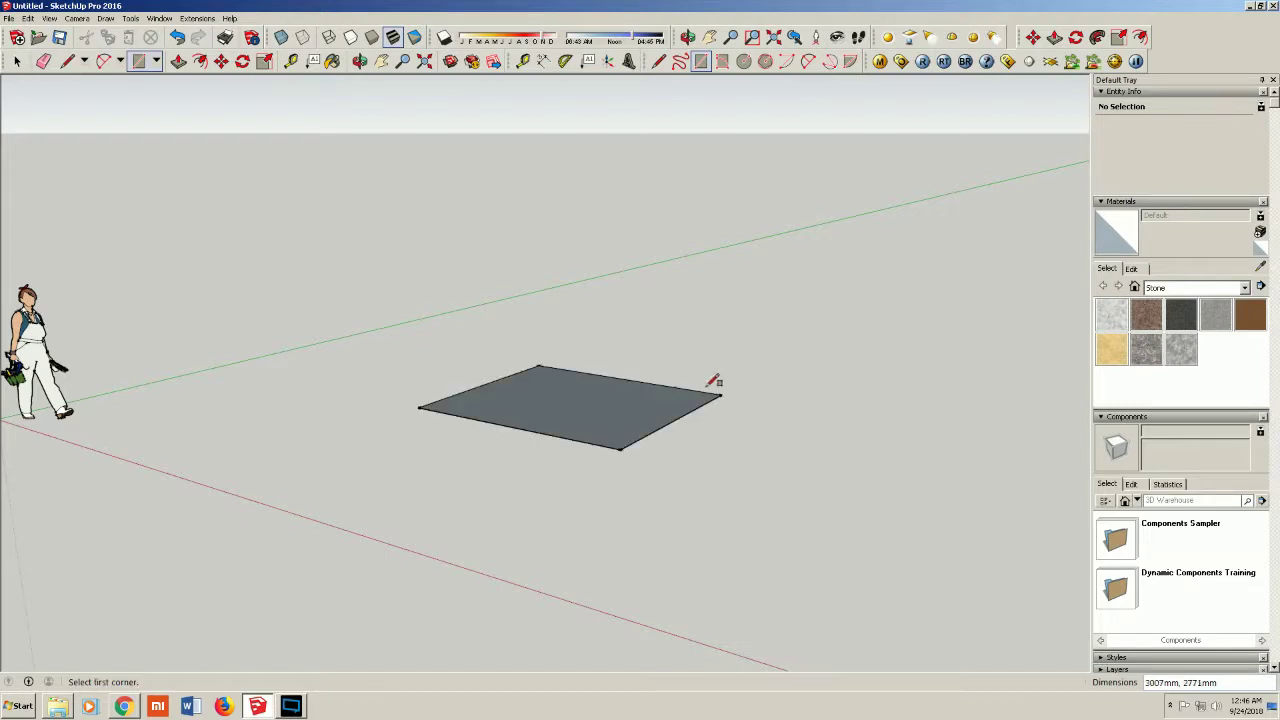
{"action": "scroll", "coordinate": [459, 162], "scroll_direction": "down", "scroll_amount": 2}
{"action": "scroll", "coordinate": [300, 90], "scroll_direction": "down", "scroll_amount": 2}
Push/Pull the rectangle up into a box about 4727mm tall
{"action": "left_click", "coordinate": [178, 61]}
{"action": "left_click_drag", "start_coordinate": [508, 312], "coordinate": [474, 103]}
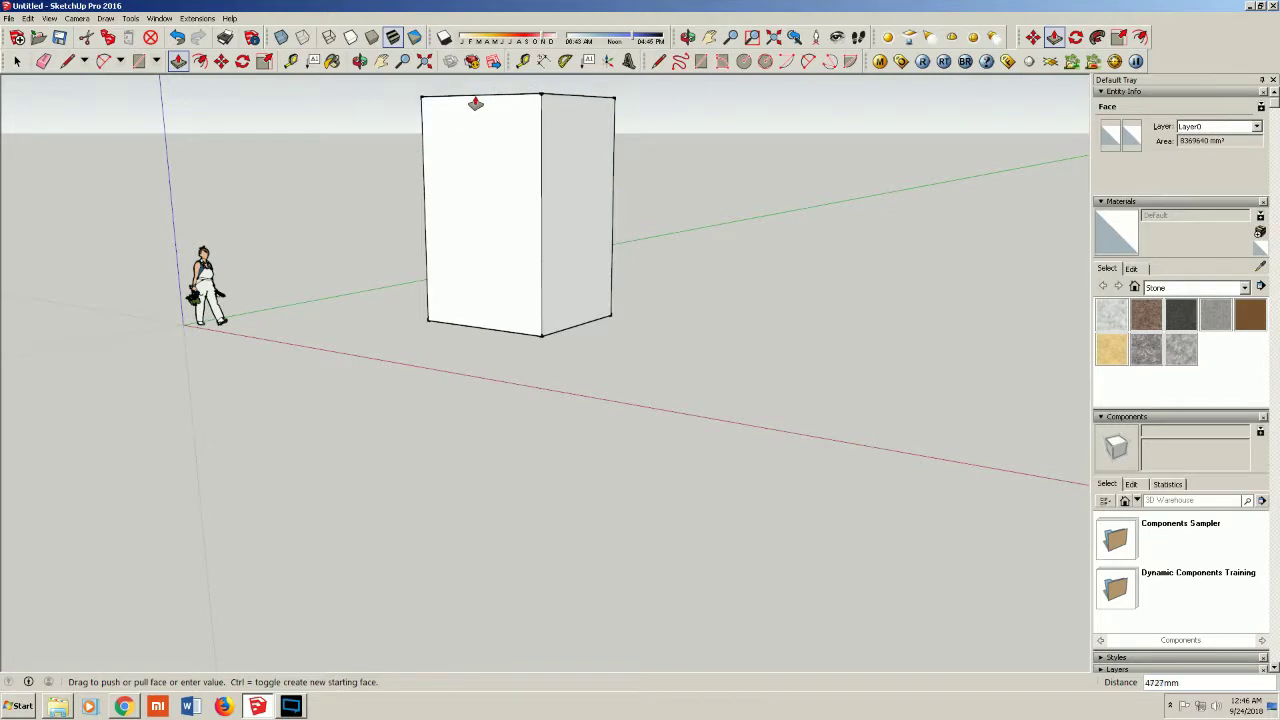
{"action": "scroll", "coordinate": [344, 90], "scroll_direction": "up", "scroll_amount": 3}
{"action": "scroll", "coordinate": [344, 90], "scroll_direction": "up", "scroll_amount": 1}
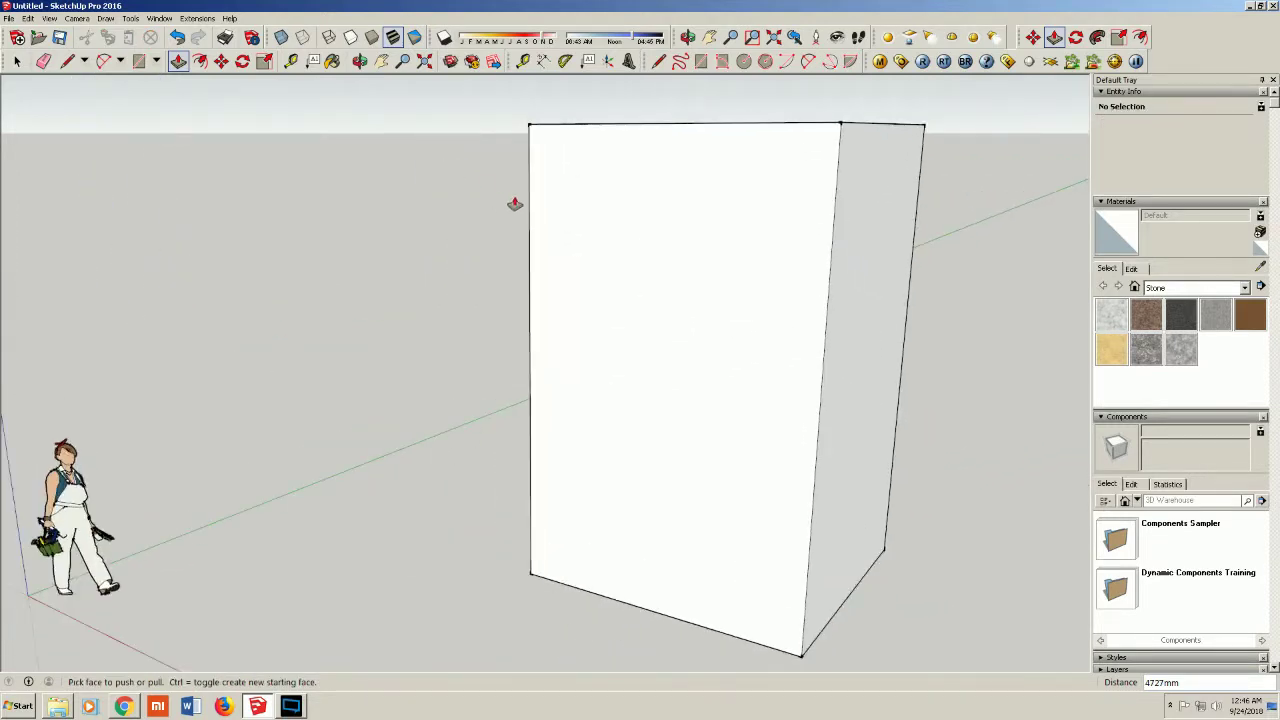
{"action": "left_click", "coordinate": [68, 61]}
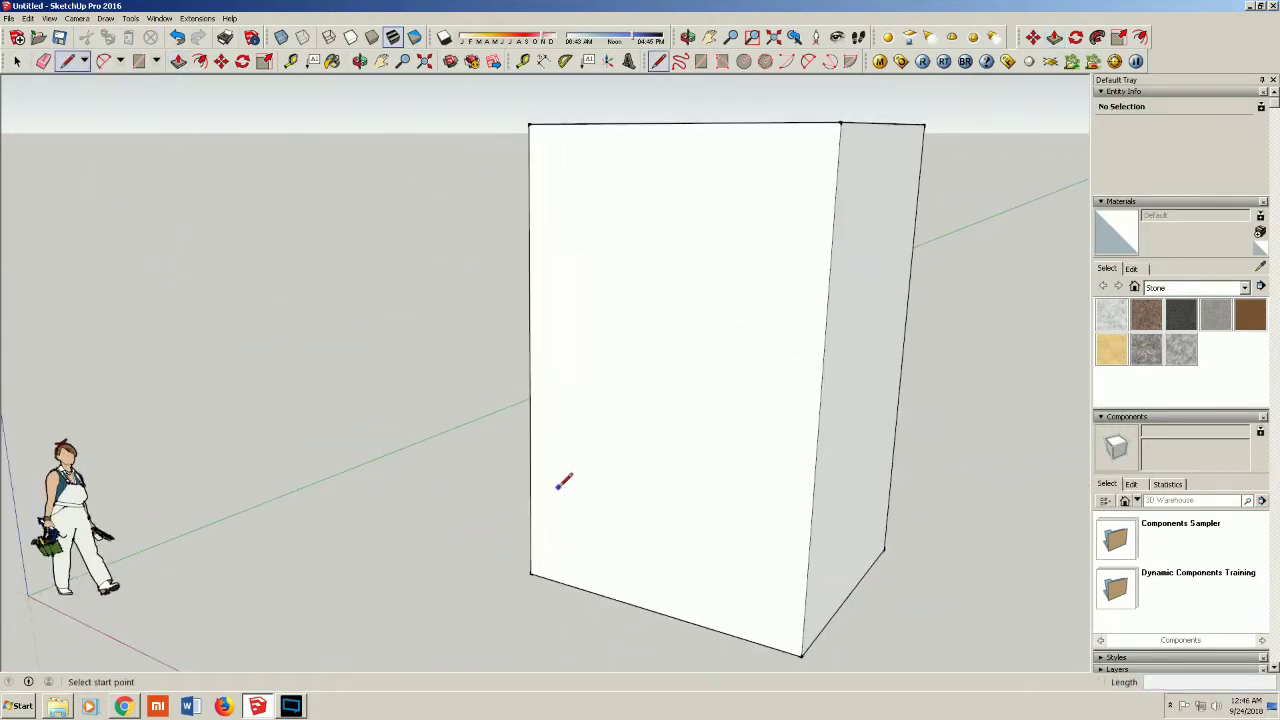
Draw horizontal and vertical divider lines across the box's front face
{"action": "left_click", "coordinate": [531, 491]}
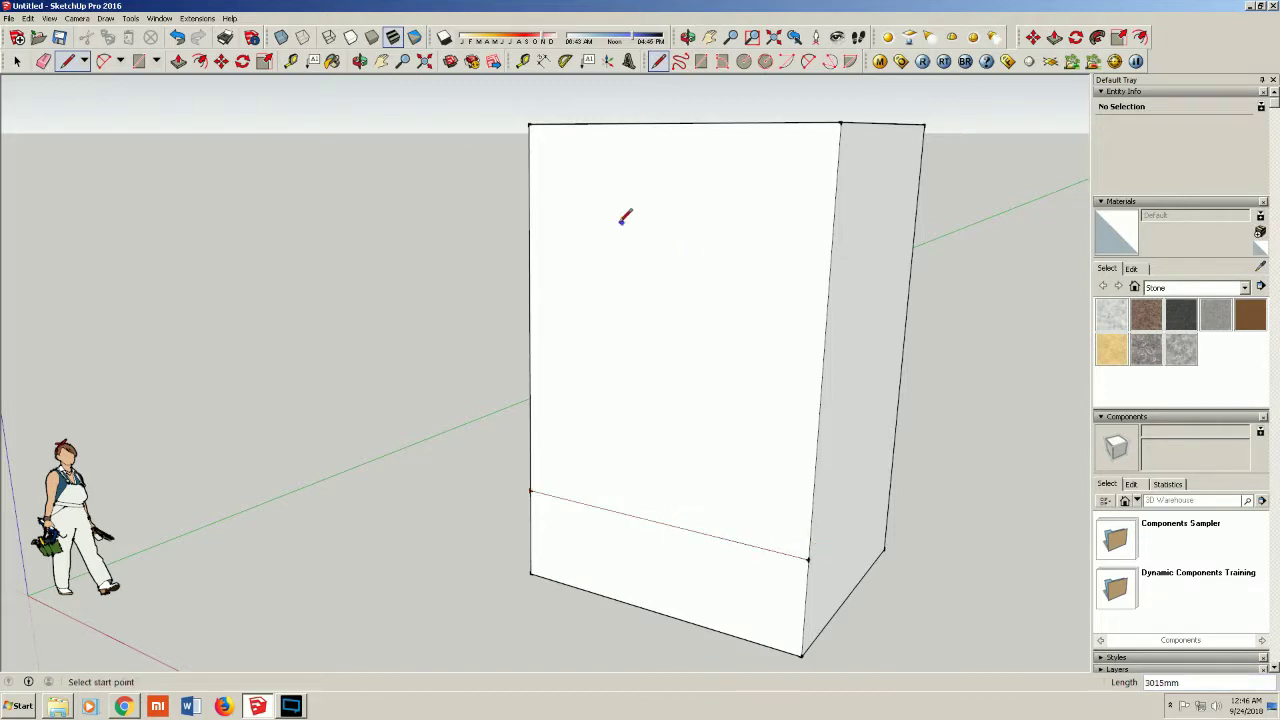
{"action": "left_click", "coordinate": [531, 259]}
{"action": "left_click", "coordinate": [829, 283]}
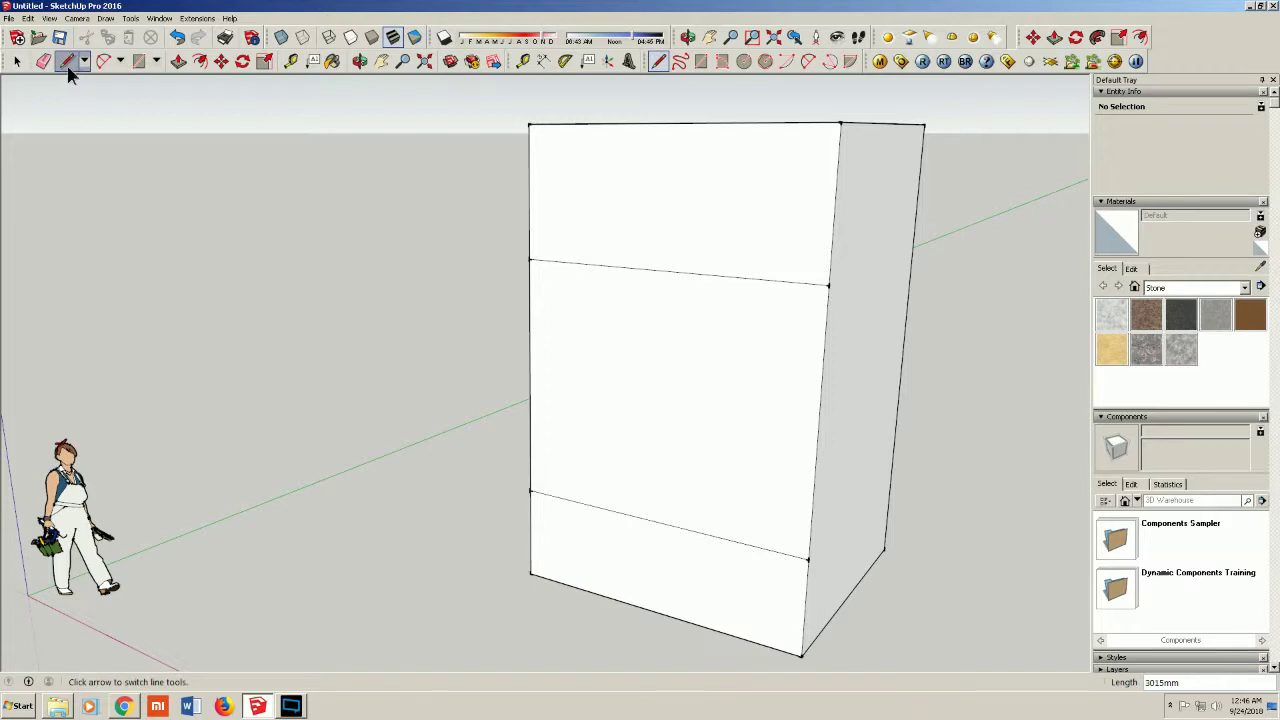
{"action": "left_click", "coordinate": [669, 124]}
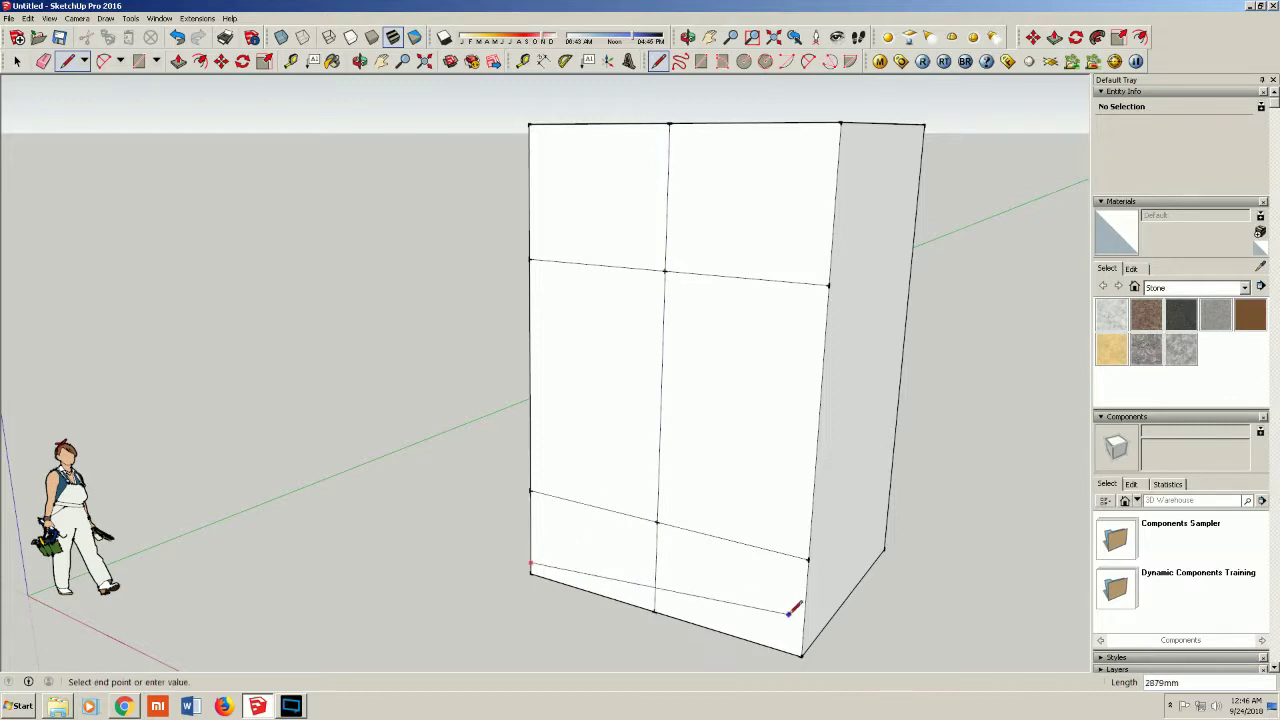
{"action": "left_click", "coordinate": [802, 645]}
{"action": "scroll", "coordinate": [640, 641], "scroll_direction": "up", "scroll_amount": 3}
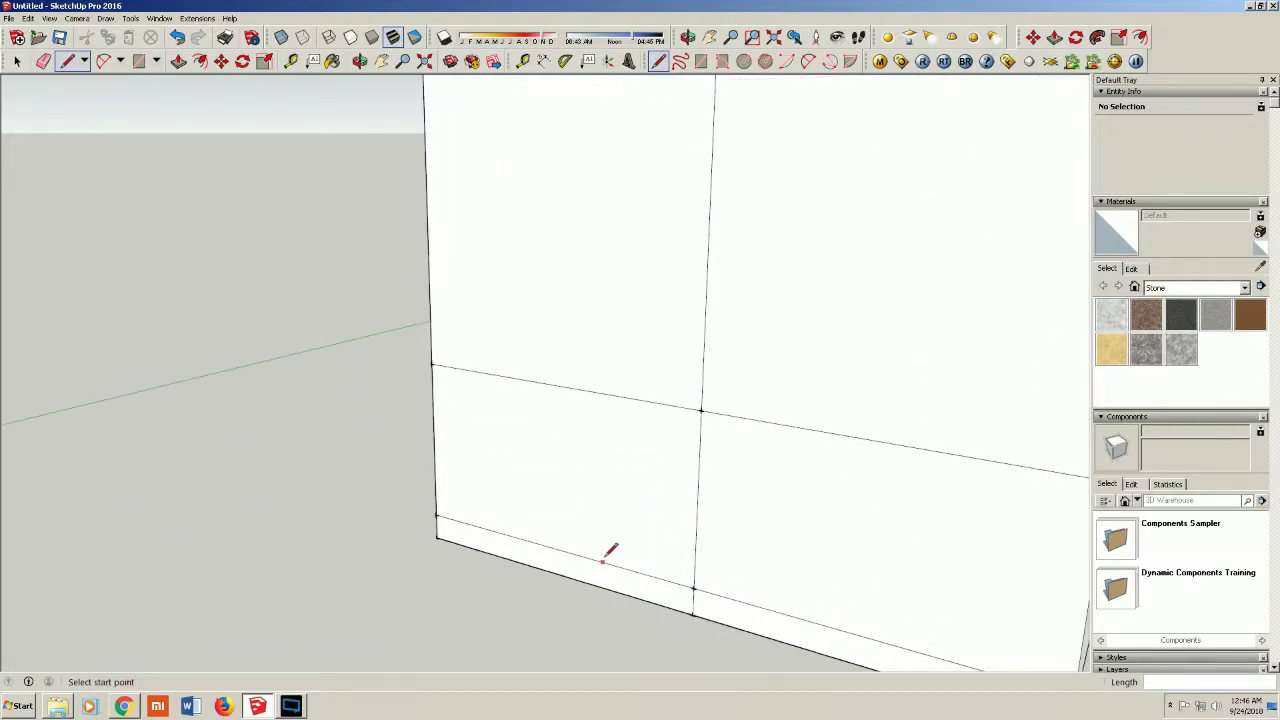
{"action": "scroll", "coordinate": [595, 533], "scroll_direction": "down", "scroll_amount": 3}
{"action": "scroll", "coordinate": [551, 351], "scroll_direction": "down", "scroll_amount": 2}
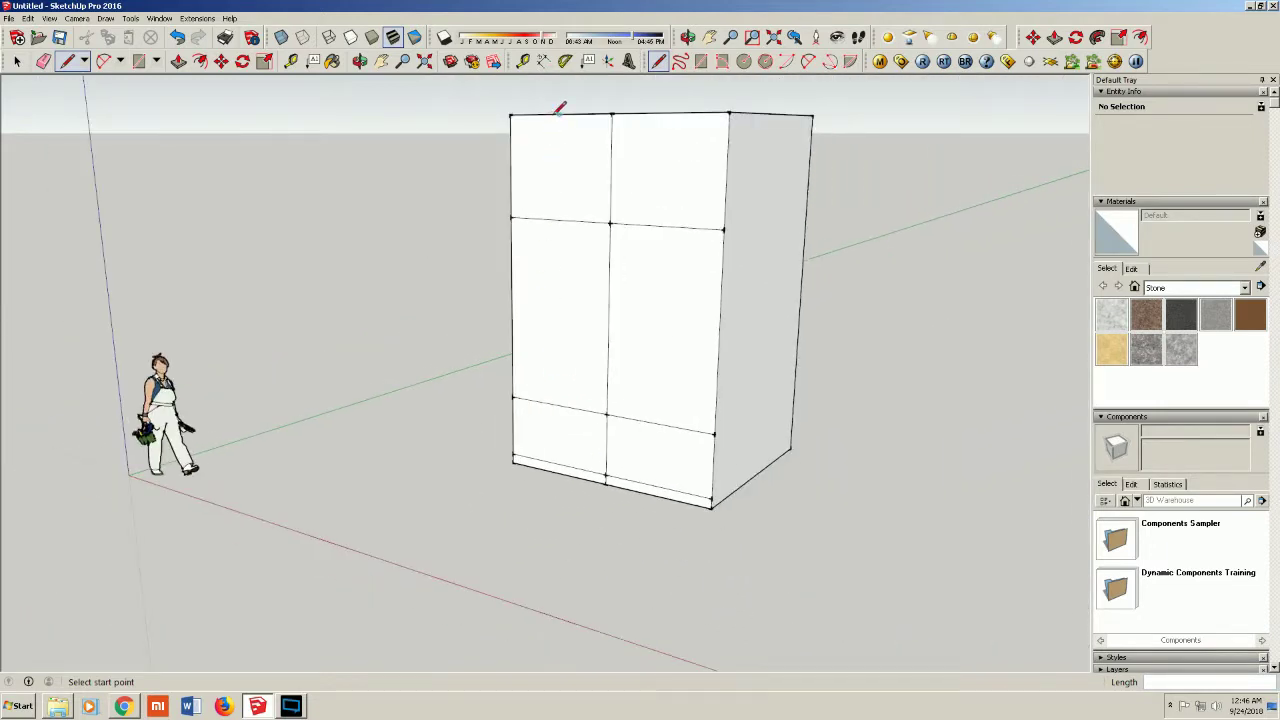
Draw a second vertical line from the top edge down to the bottom edge
{"action": "left_click", "coordinate": [559, 114]}
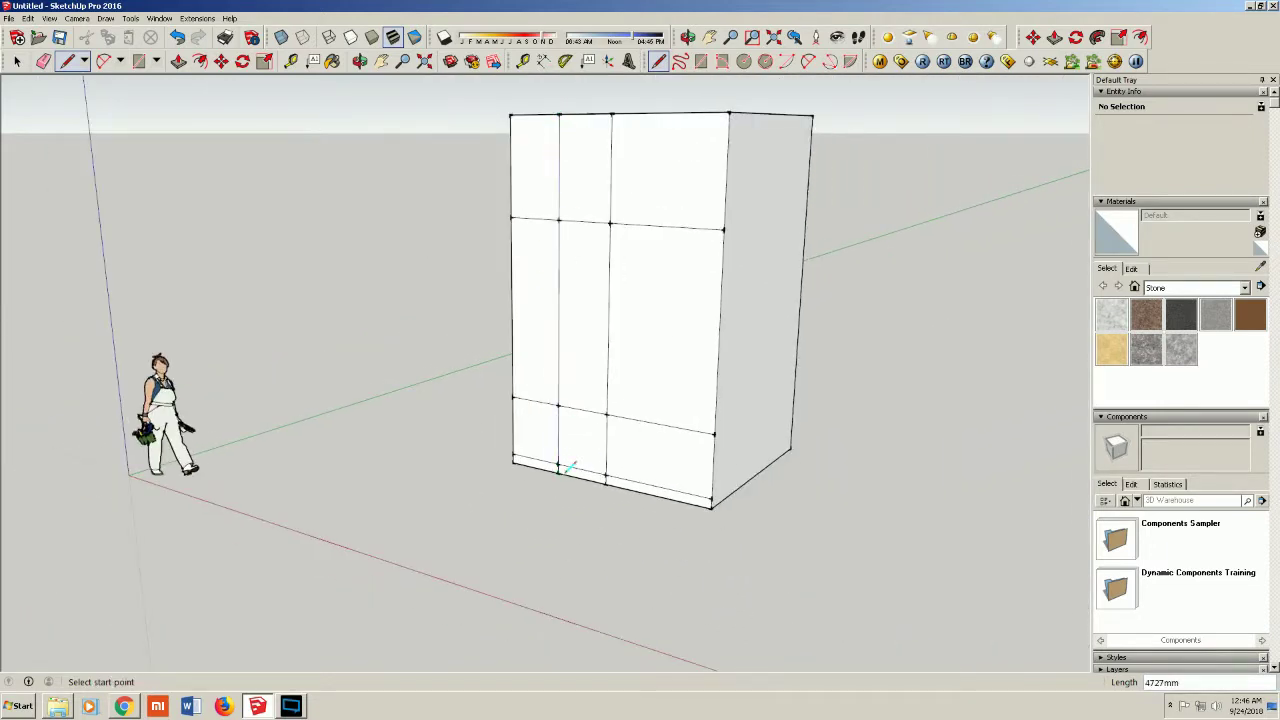
{"action": "left_click", "coordinate": [561, 472]}
{"action": "scroll", "coordinate": [563, 462], "scroll_direction": "up", "scroll_amount": 2}
{"action": "scroll", "coordinate": [552, 452], "scroll_direction": "up", "scroll_amount": 2}
{"action": "scroll", "coordinate": [546, 461], "scroll_direction": "up", "scroll_amount": 1}
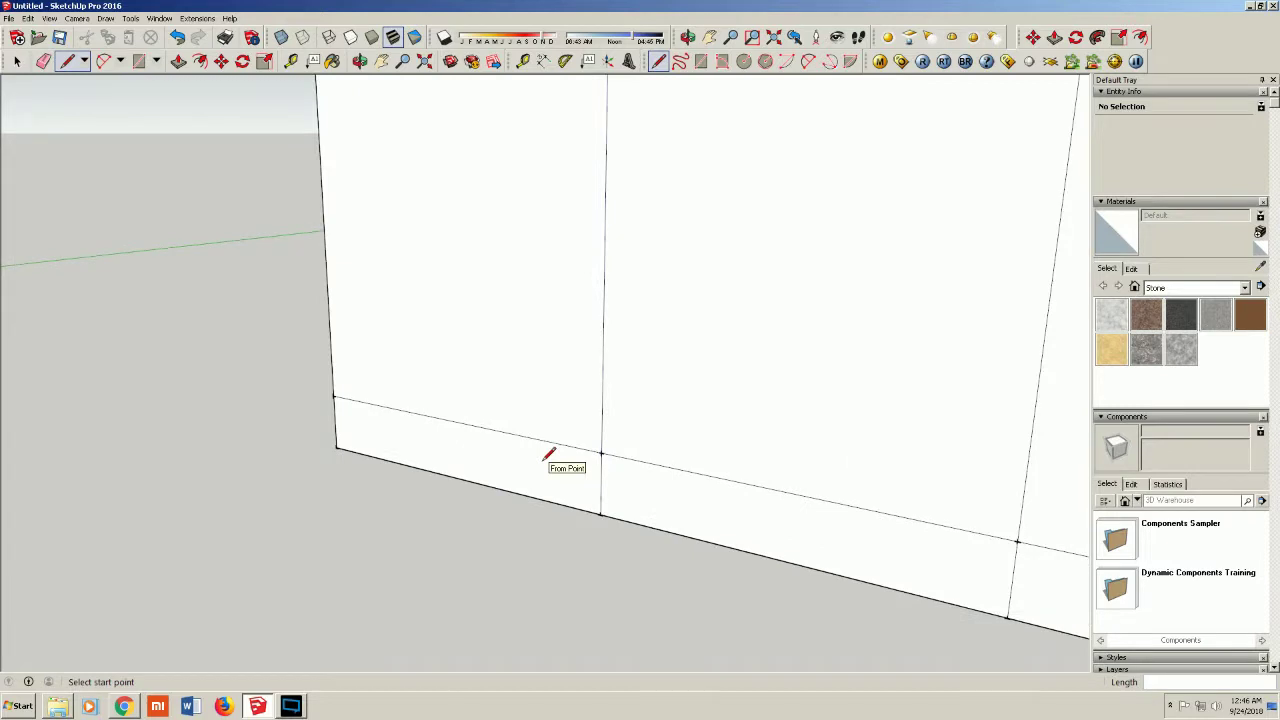
Start a two-point arc from the bottom endpoint up to the upper intersection
{"action": "left_click", "coordinate": [103, 61]}
{"action": "scroll", "coordinate": [607, 515], "scroll_direction": "up", "scroll_amount": 1}
{"action": "left_click", "coordinate": [605, 526]}
{"action": "left_click", "coordinate": [607, 433]}
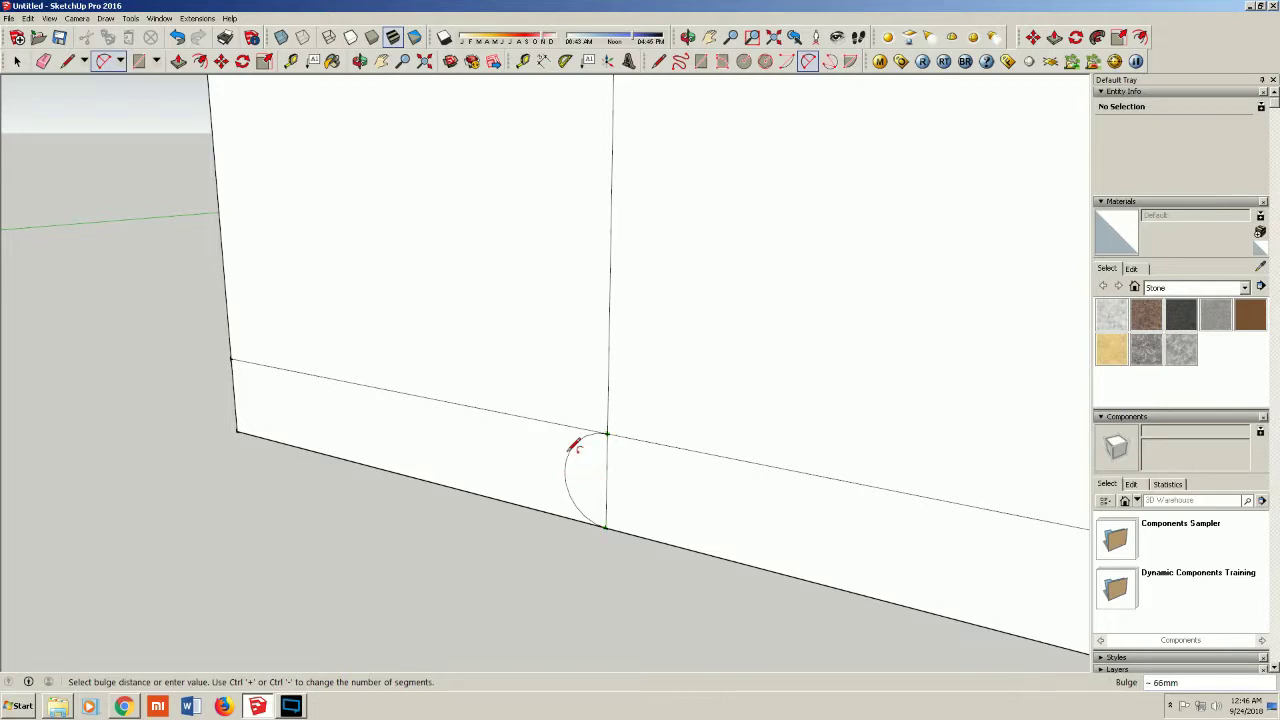
Finish the small bottom arc's bulge and pan to show more of the face
{"action": "left_click", "coordinate": [575, 446]}
{"action": "scroll", "coordinate": [557, 386], "scroll_direction": "down", "scroll_amount": 2}
{"action": "scroll", "coordinate": [560, 283], "scroll_direction": "down", "scroll_amount": 1}
{"action": "scroll", "coordinate": [580, 189], "scroll_direction": "up", "scroll_amount": 1}
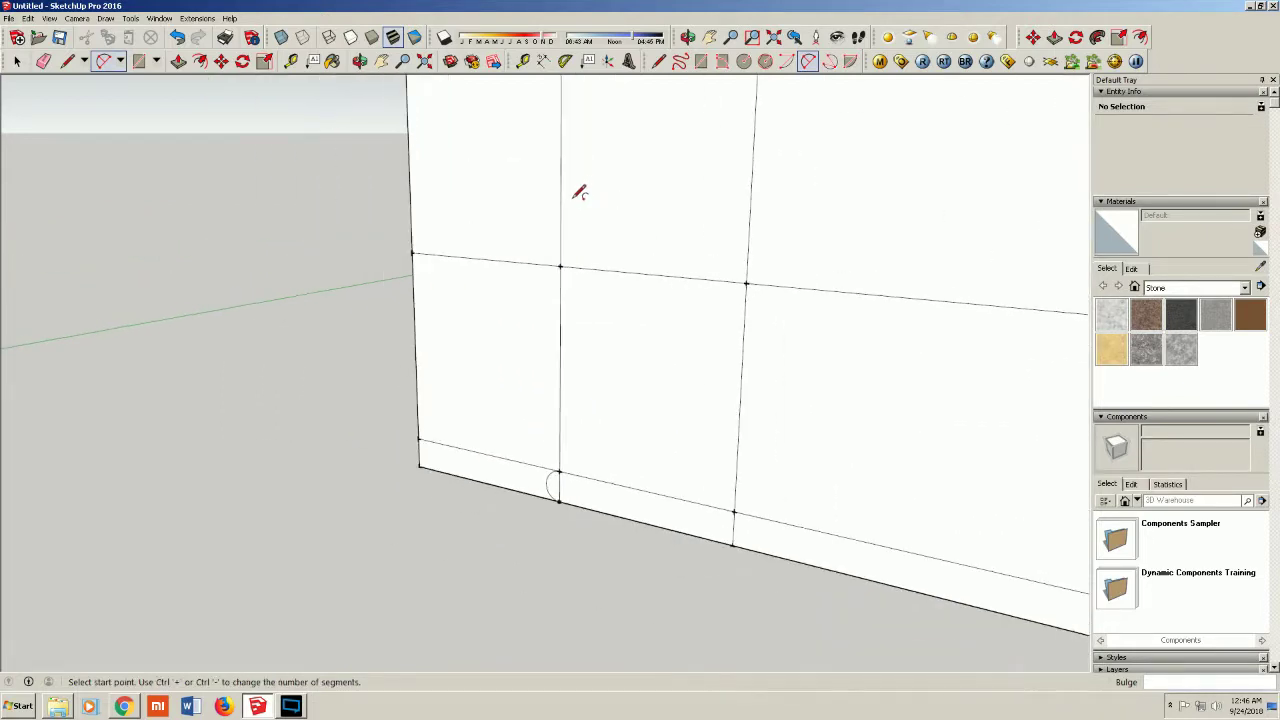
{"action": "left_click", "coordinate": [381, 61]}
{"action": "left_click_drag", "start_coordinate": [512, 207], "coordinate": [530, 332]}
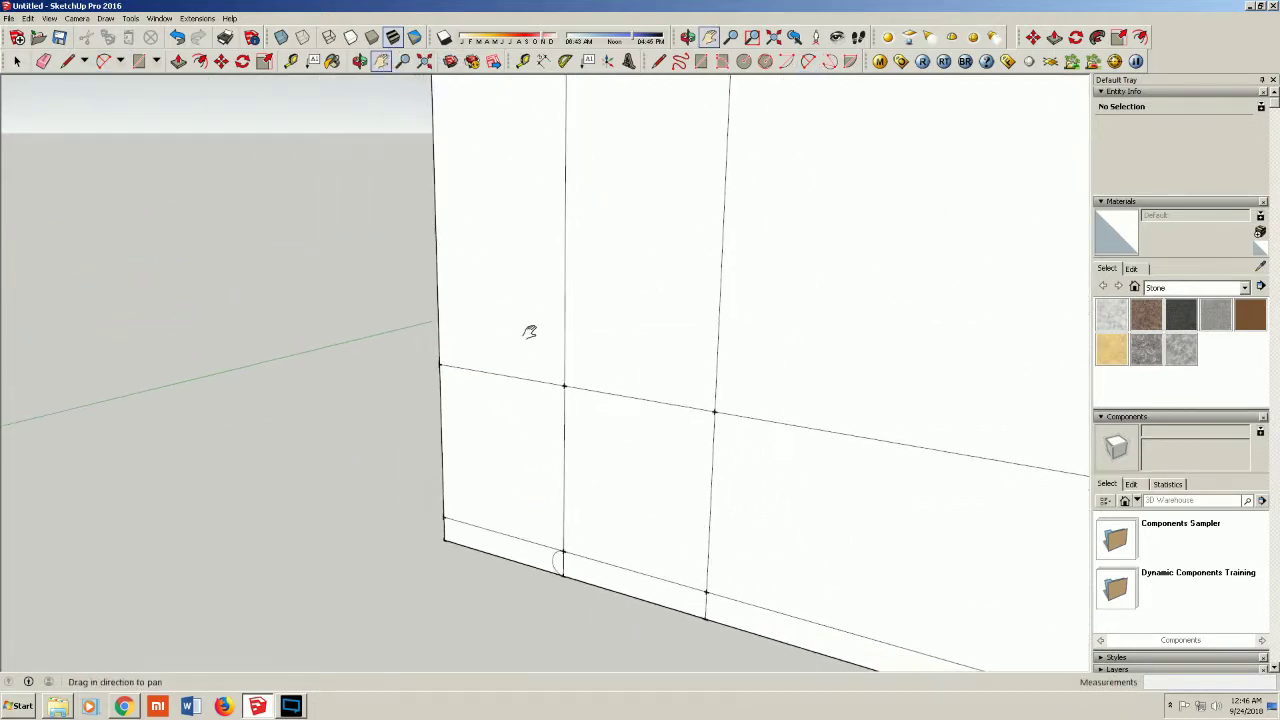
Draw an outward-bulging arc from the small arc's top to the next intersection
{"action": "left_click", "coordinate": [103, 61]}
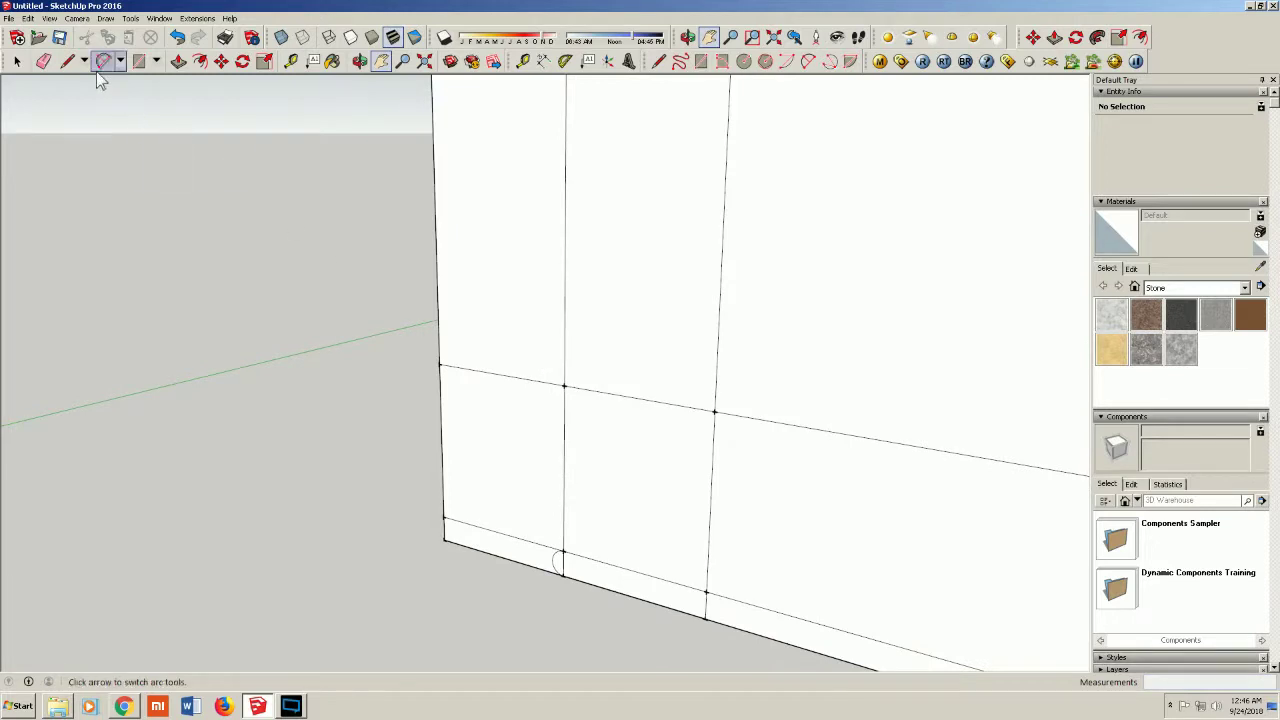
{"action": "left_click", "coordinate": [563, 551]}
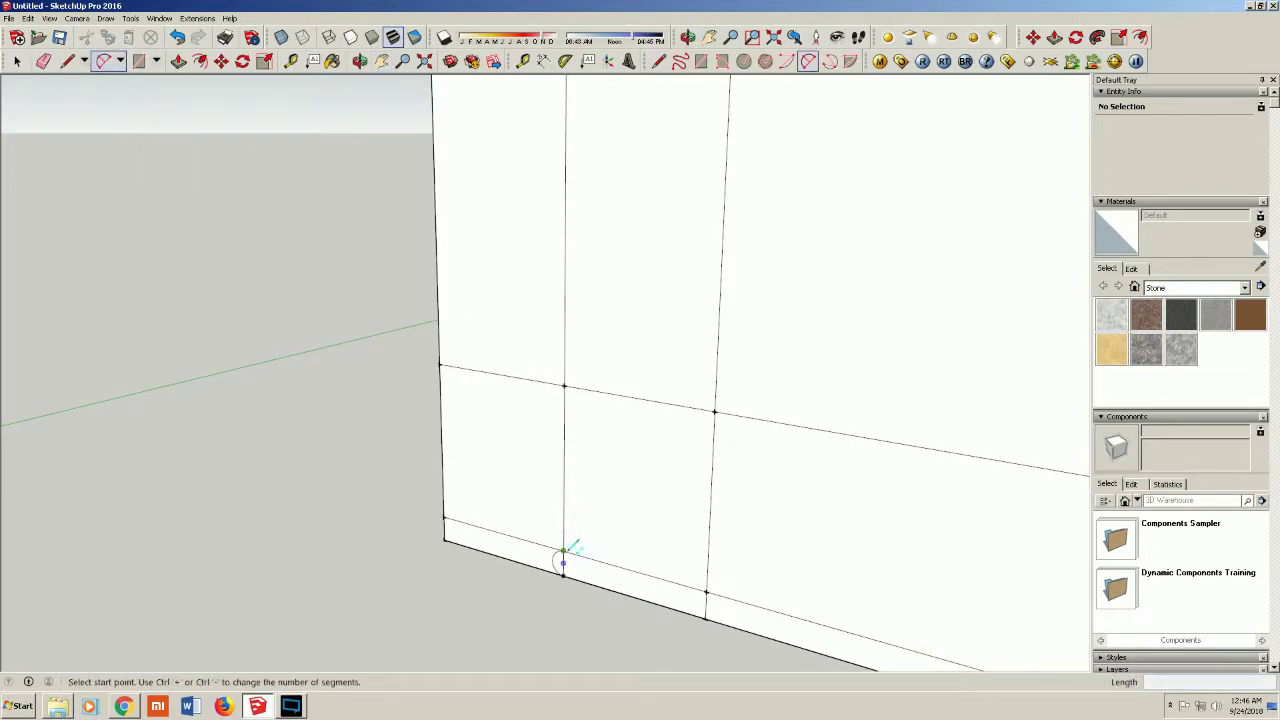
{"action": "left_click", "coordinate": [565, 386]}
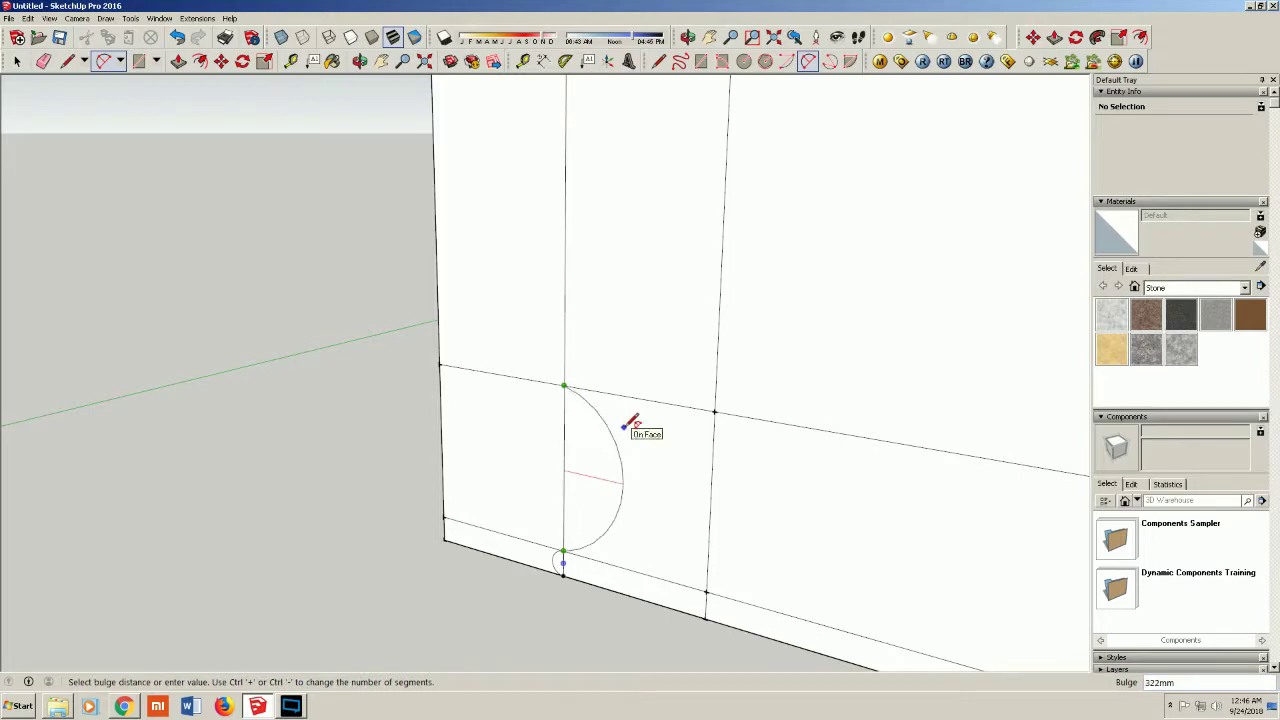
{"action": "left_click", "coordinate": [625, 426]}
{"action": "scroll", "coordinate": [580, 337], "scroll_direction": "down", "scroll_amount": 2}
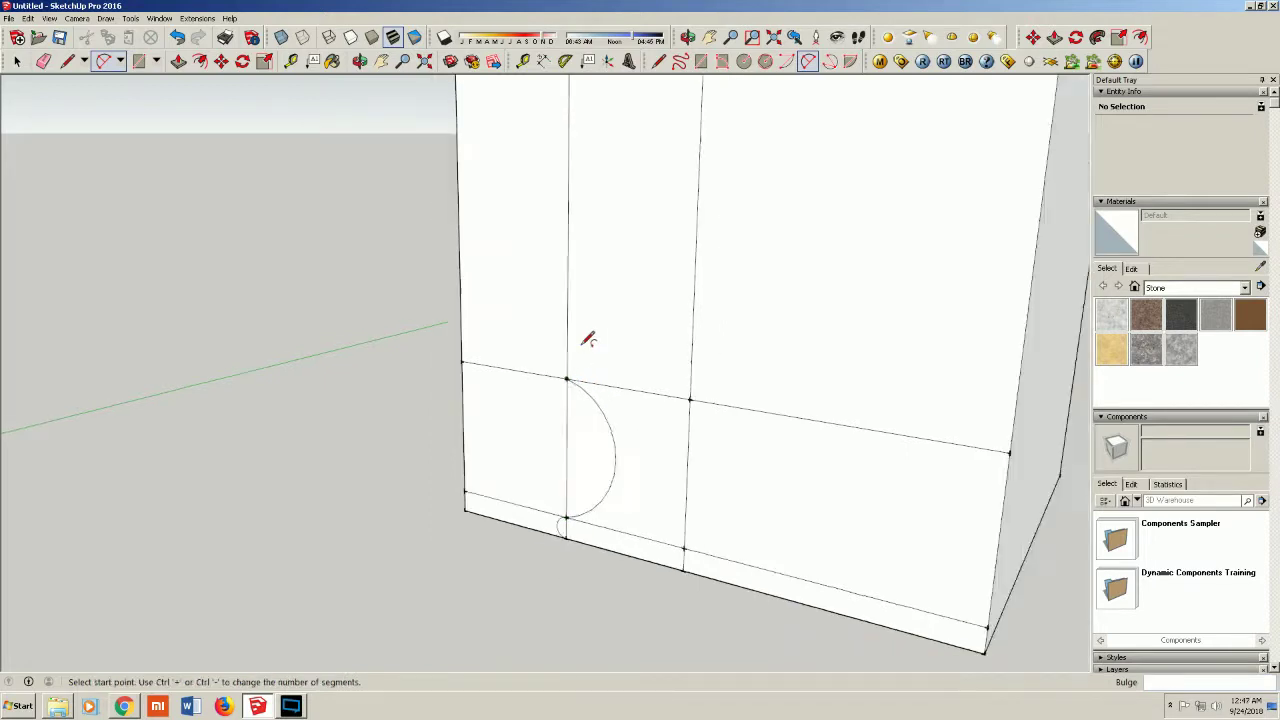
{"action": "scroll", "coordinate": [525, 192], "scroll_direction": "down", "scroll_amount": 3}
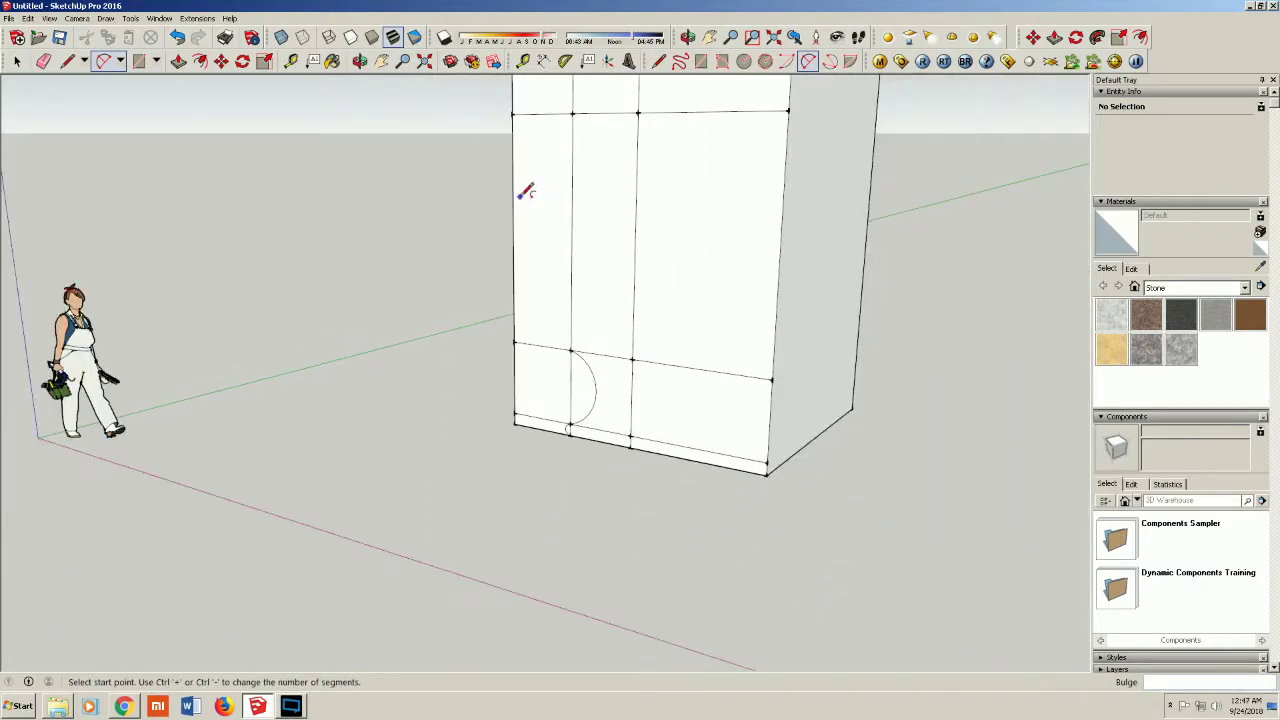
Extend the profile with an arc toward the top endpoint, bringing the upper face into view
{"action": "left_click", "coordinate": [572, 350]}
{"action": "left_click", "coordinate": [573, 113]}
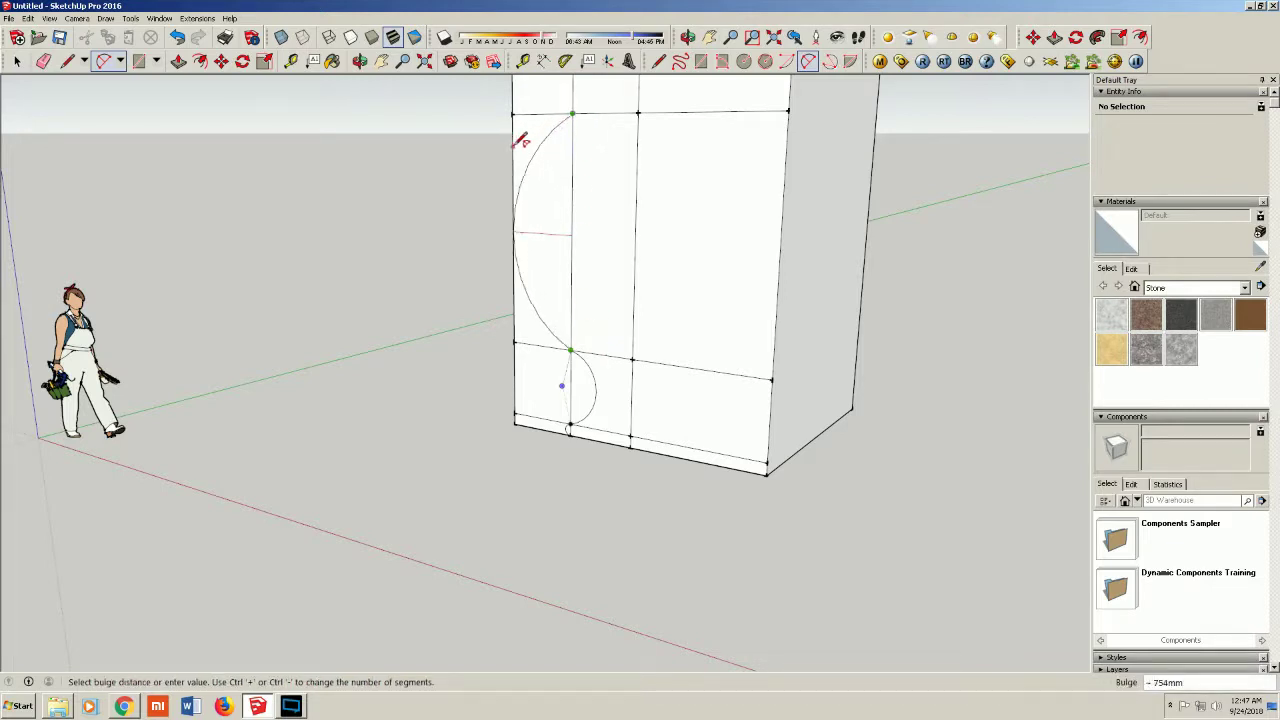
{"action": "left_click", "coordinate": [381, 61]}
{"action": "left_click_drag", "start_coordinate": [548, 198], "coordinate": [560, 438]}
{"action": "scroll", "coordinate": [586, 330], "scroll_direction": "up", "scroll_amount": 4}
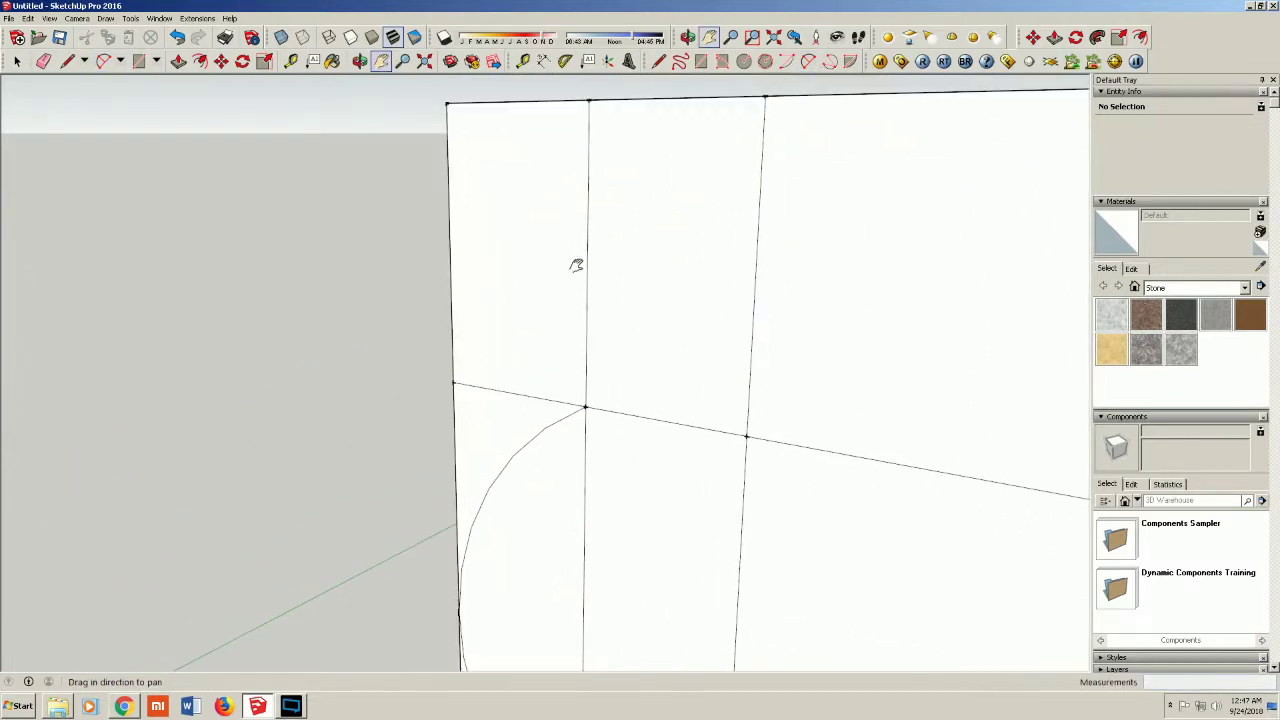
Draw a gently bulging arc from the meeting vertex up near the face top
{"action": "left_click", "coordinate": [103, 61]}
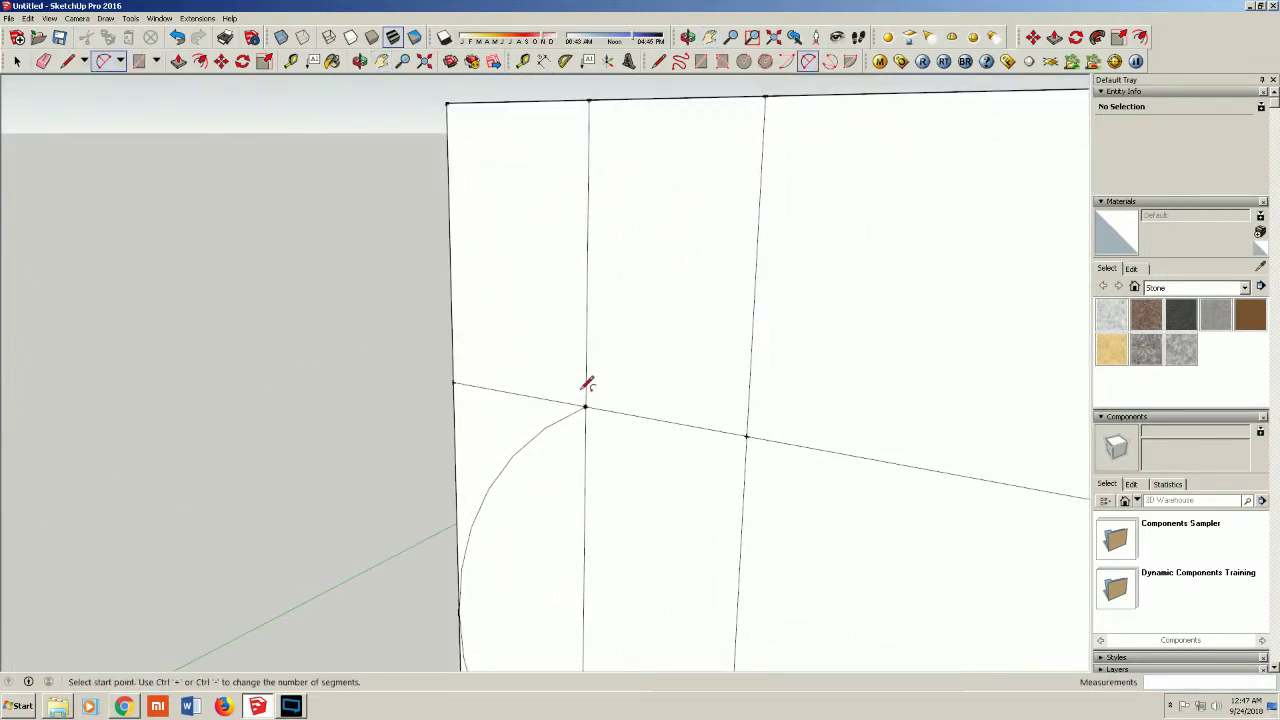
{"action": "left_click", "coordinate": [585, 407]}
{"action": "left_click", "coordinate": [588, 127]}
{"action": "left_click", "coordinate": [625, 130]}
{"action": "scroll", "coordinate": [605, 126], "scroll_direction": "up", "scroll_amount": 1}
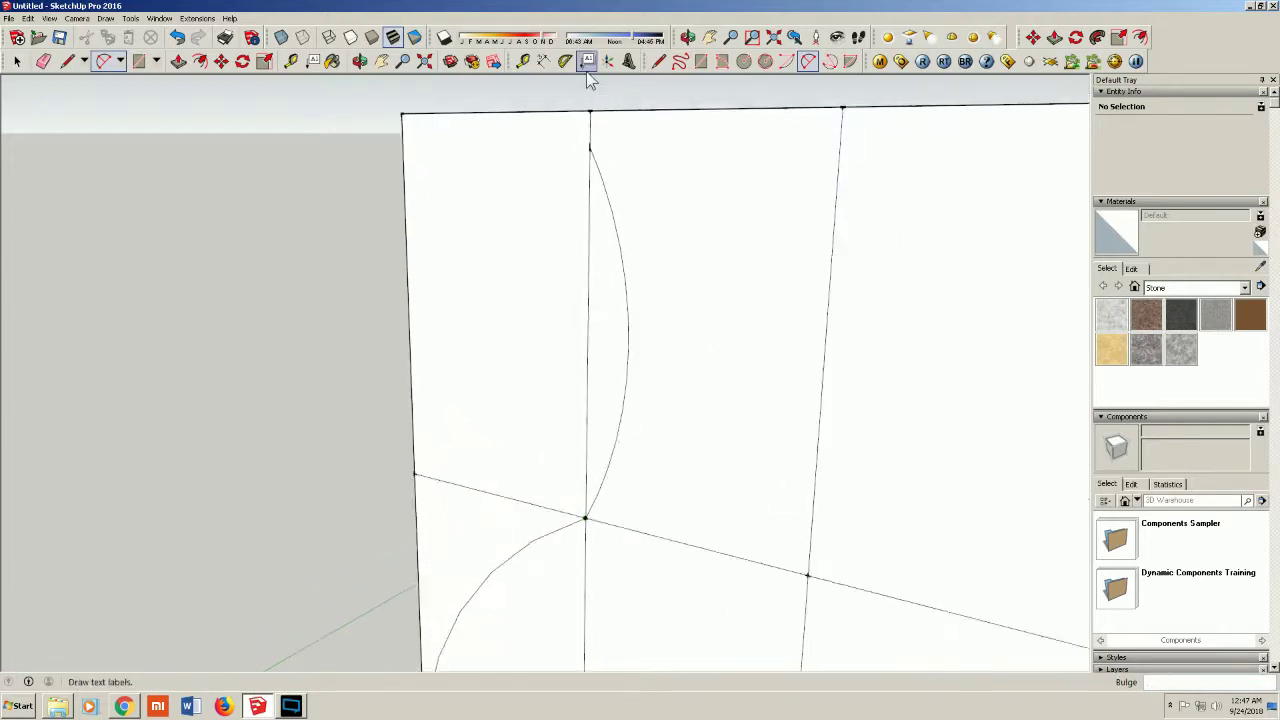
{"action": "scroll", "coordinate": [594, 122], "scroll_direction": "up", "scroll_amount": 2}
Close the profile with a small half-circle arc onto the top edge
{"action": "left_click", "coordinate": [592, 187]}
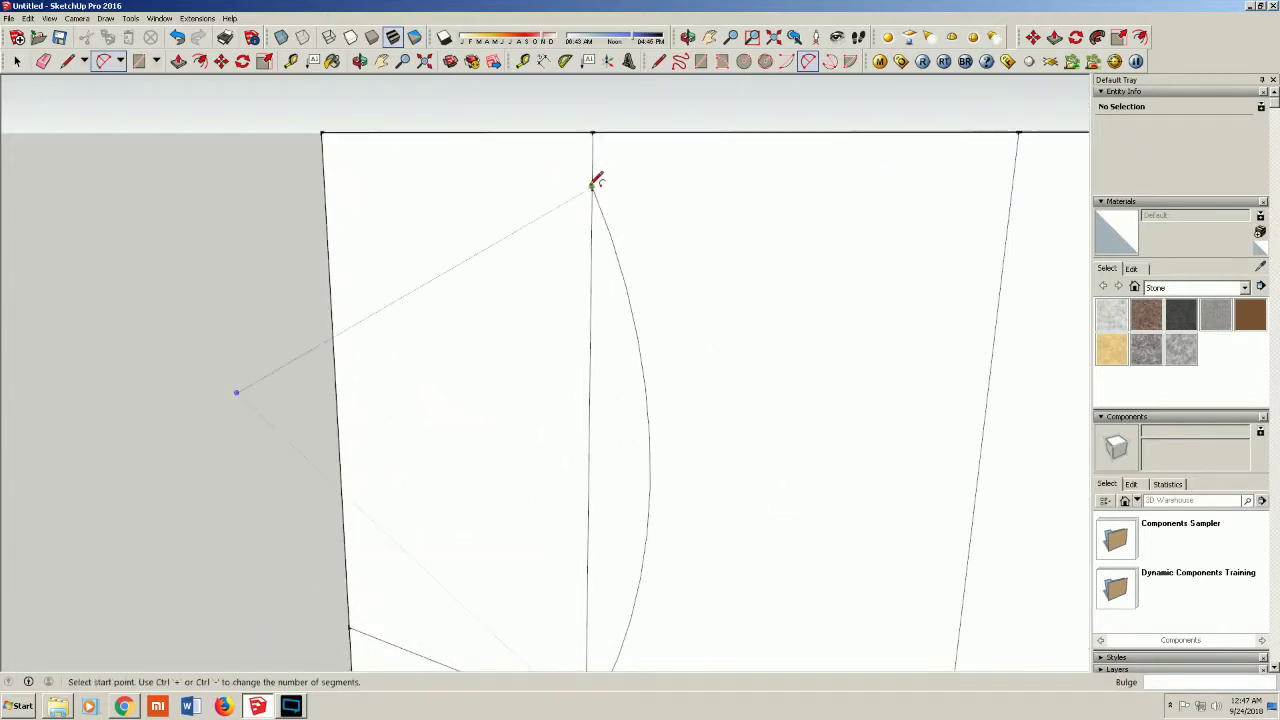
{"action": "left_click", "coordinate": [595, 132]}
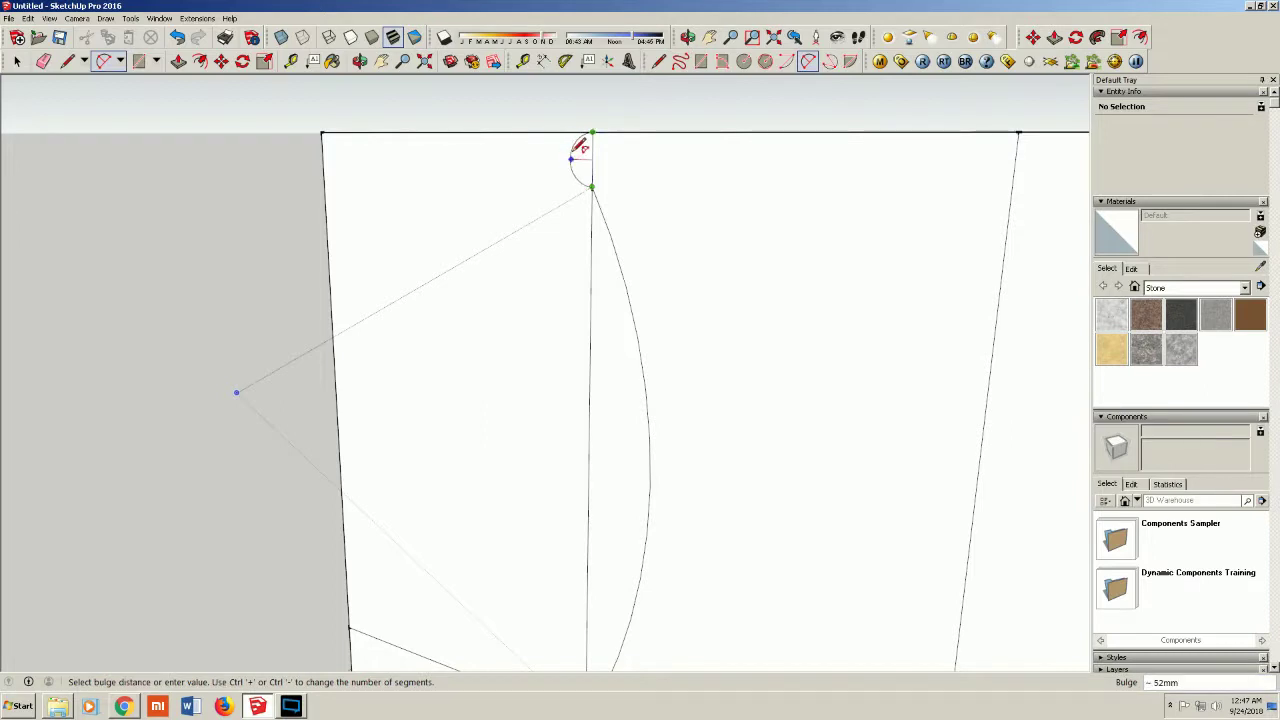
{"action": "left_click", "coordinate": [578, 145]}
{"action": "scroll", "coordinate": [560, 135], "scroll_direction": "down", "scroll_amount": 2}
{"action": "scroll", "coordinate": [545, 145], "scroll_direction": "down", "scroll_amount": 1}
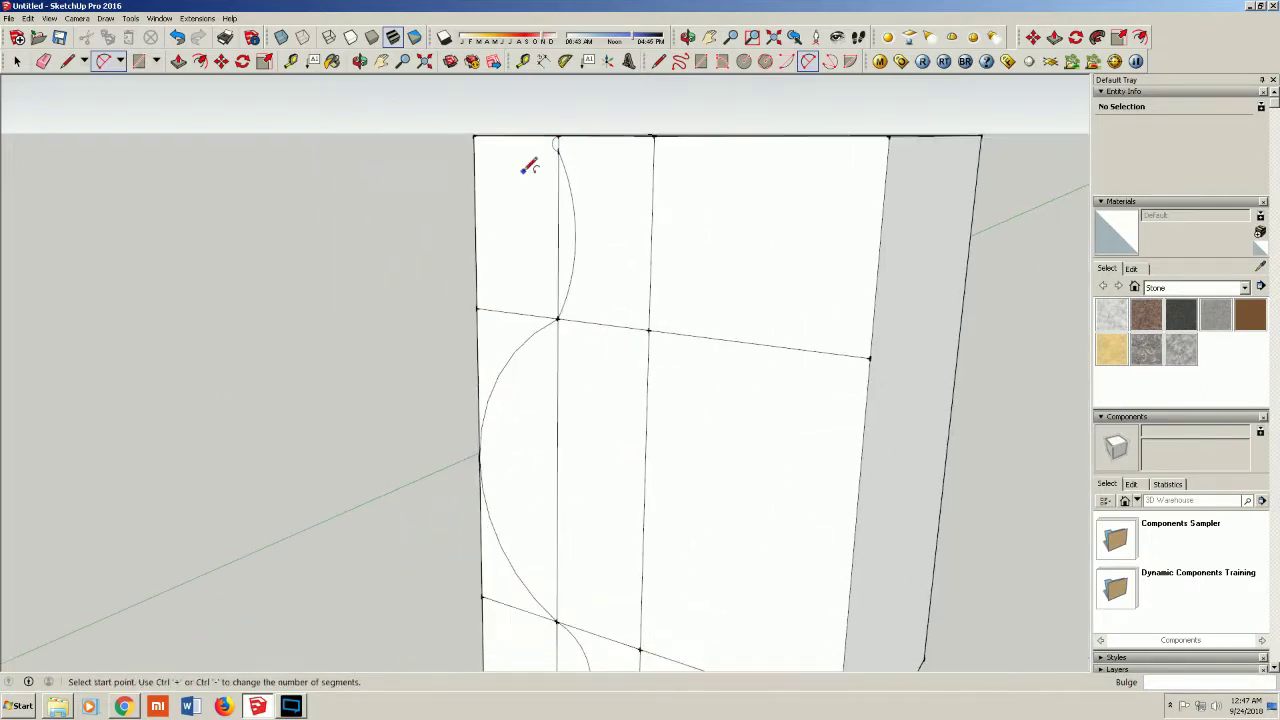
{"action": "scroll", "coordinate": [535, 165], "scroll_direction": "down", "scroll_amount": 2}
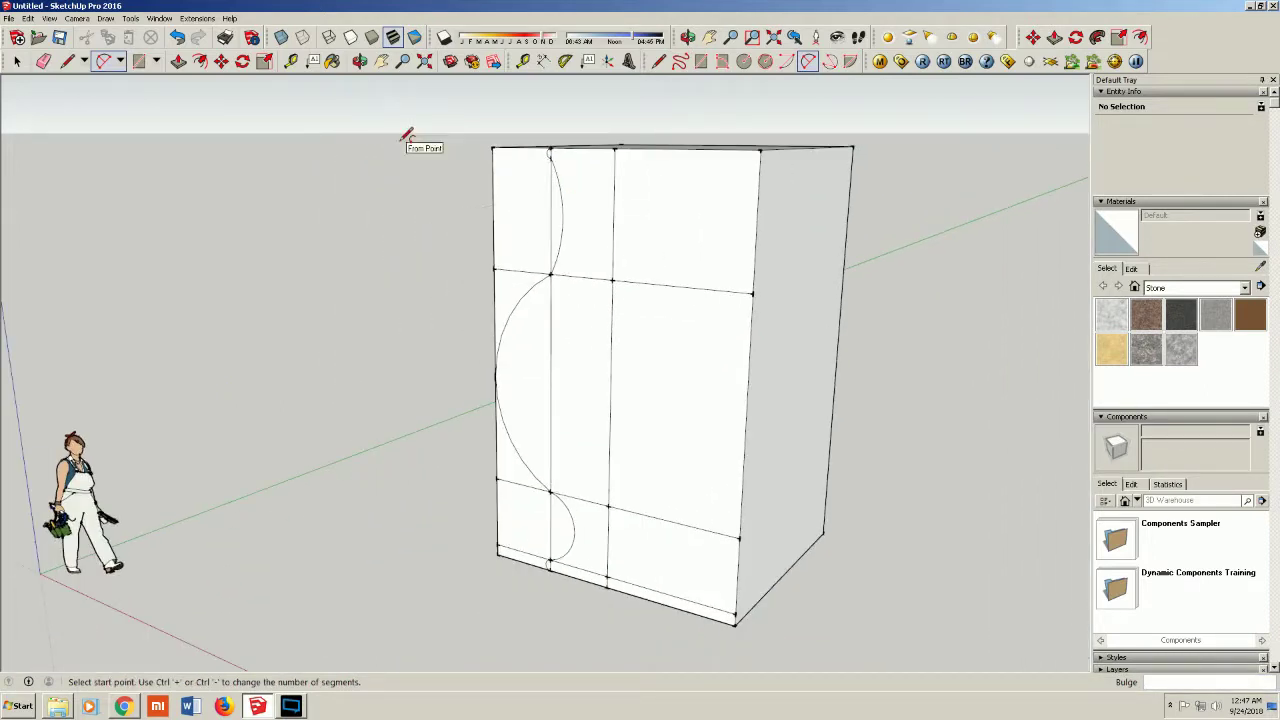
{"action": "left_click", "coordinate": [63, 62]}
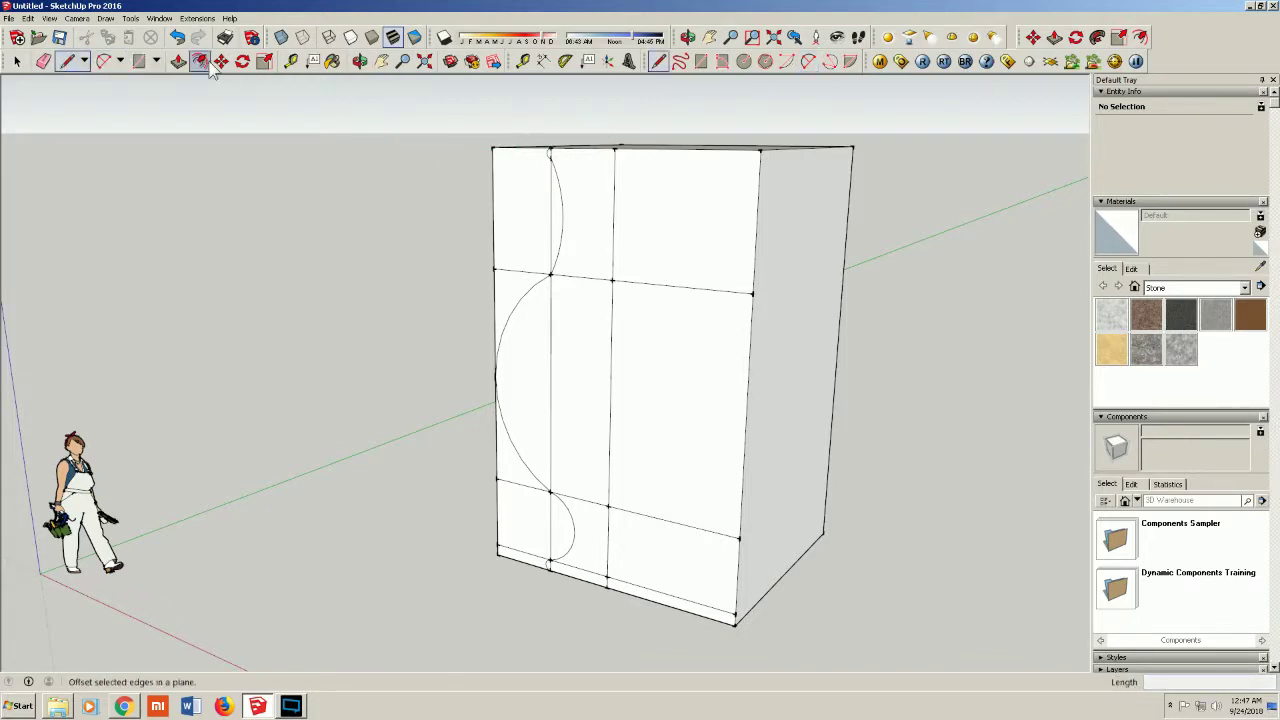
Erase the boxy edges and bottom lip left of the curved profile
{"action": "left_click", "coordinate": [43, 61]}
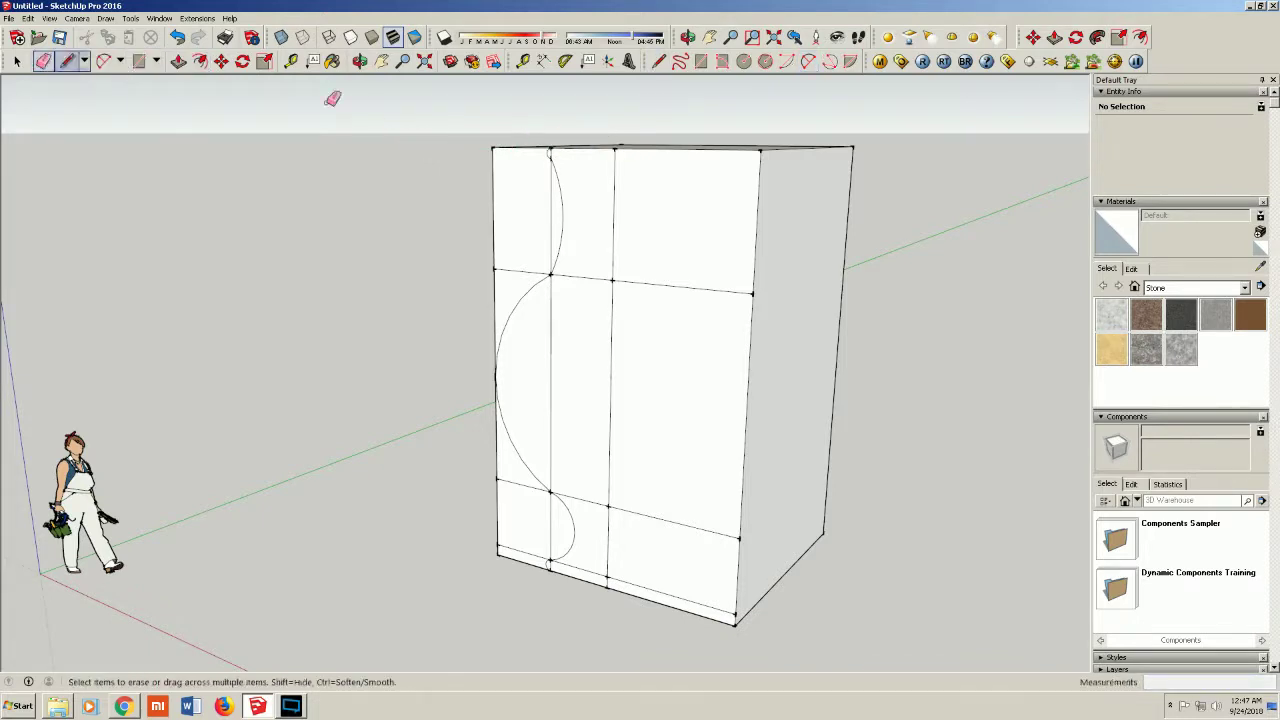
{"action": "left_click", "coordinate": [505, 150]}
{"action": "left_click", "coordinate": [493, 190]}
{"action": "left_click_drag", "start_coordinate": [513, 279], "coordinate": [483, 282]}
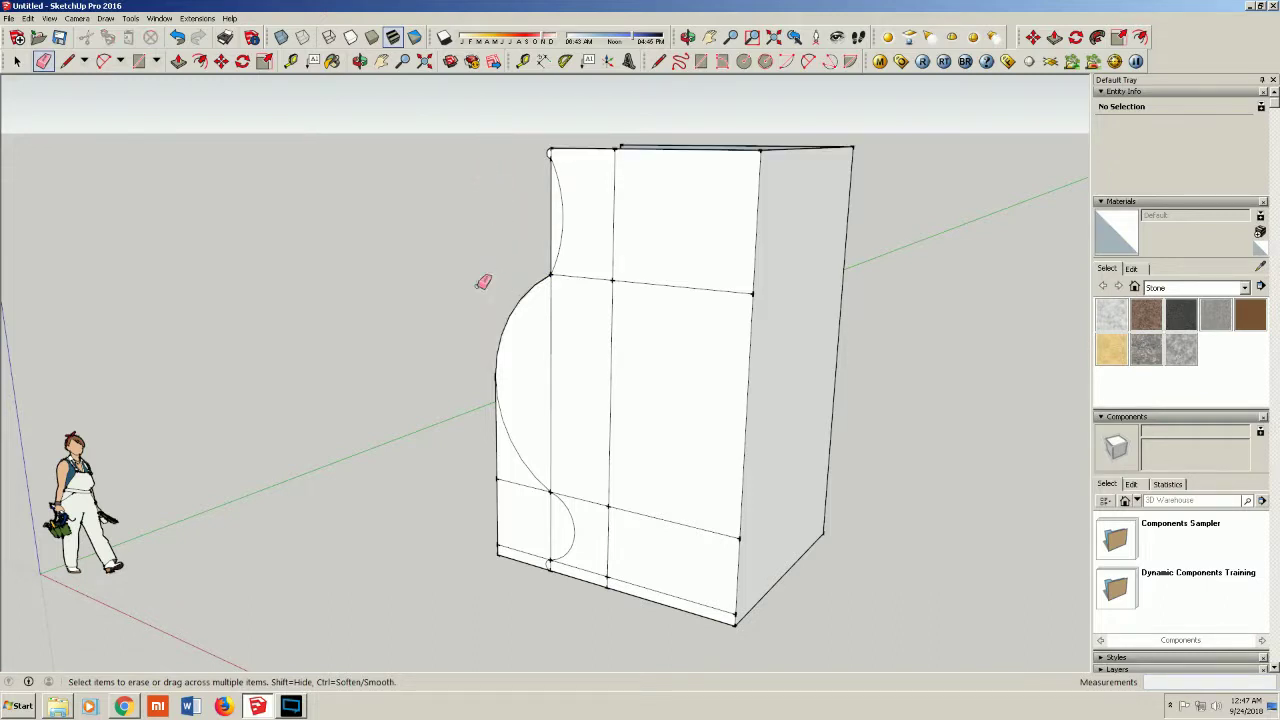
{"action": "left_click", "coordinate": [497, 445]}
{"action": "left_click", "coordinate": [505, 481]}
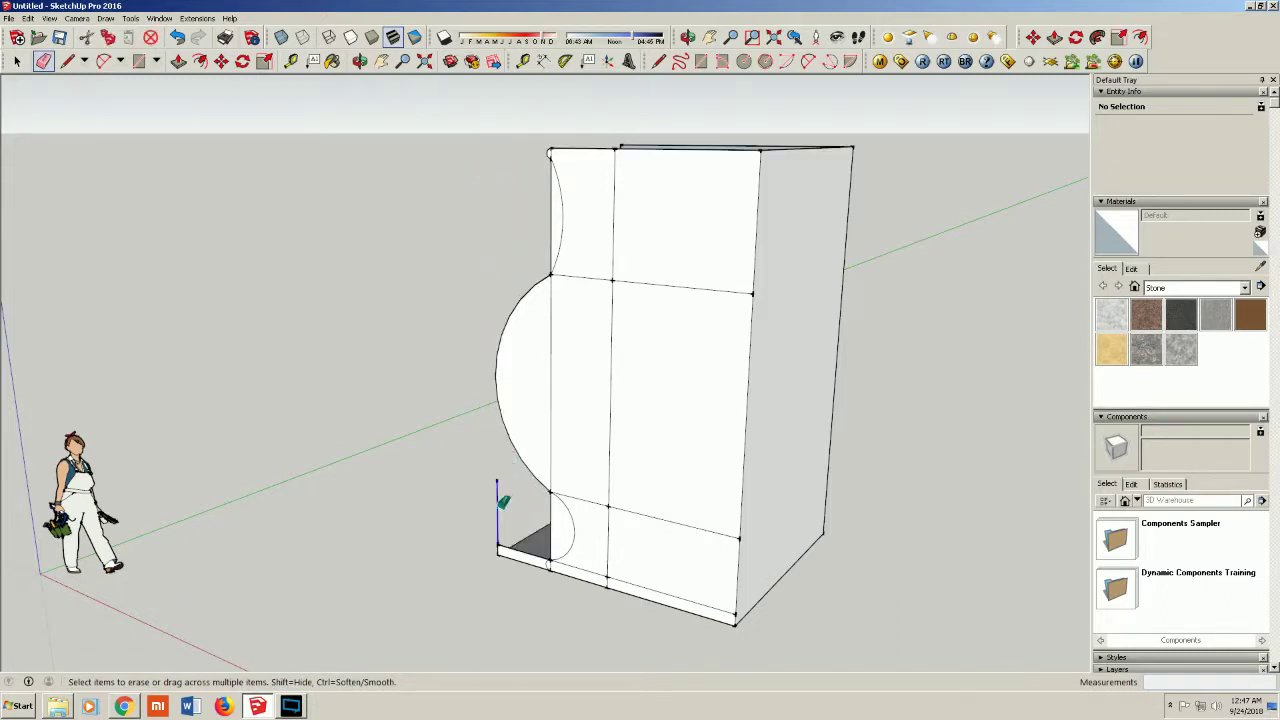
{"action": "left_click", "coordinate": [499, 551]}
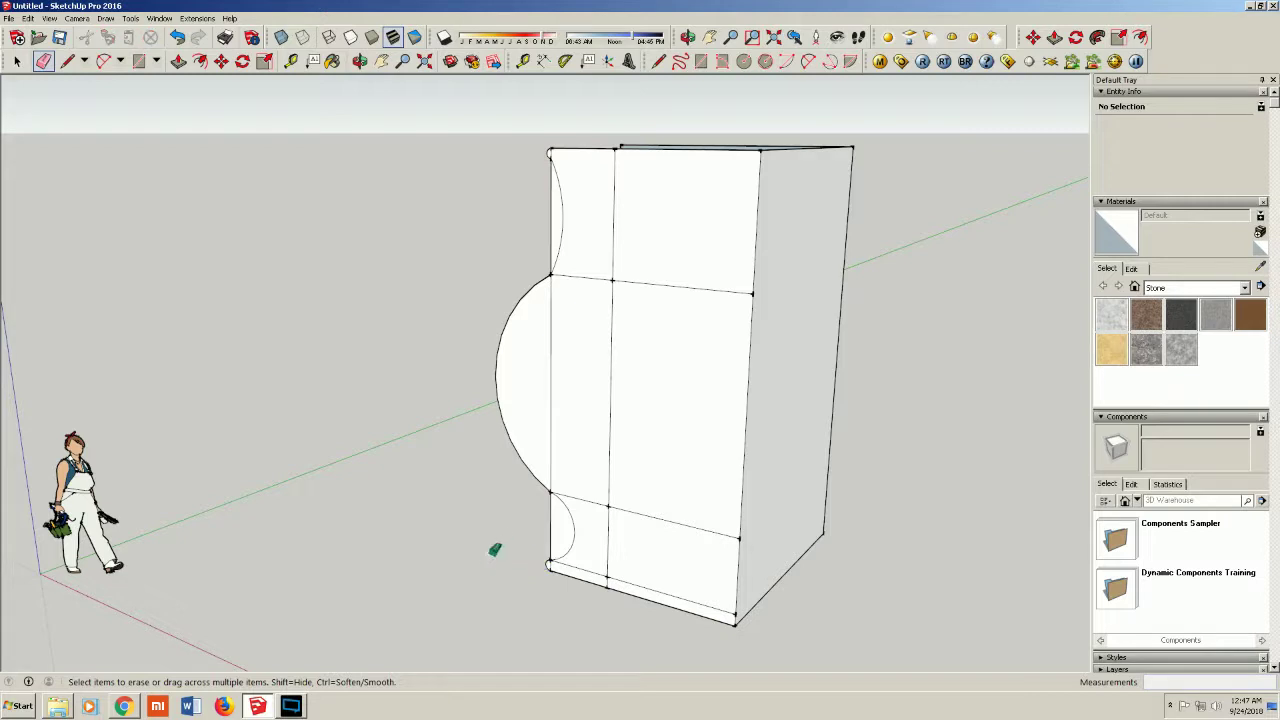
Erase the front face's horizontal edges and the right panel's edges
{"action": "left_click", "coordinate": [722, 147]}
{"action": "left_click", "coordinate": [715, 289]}
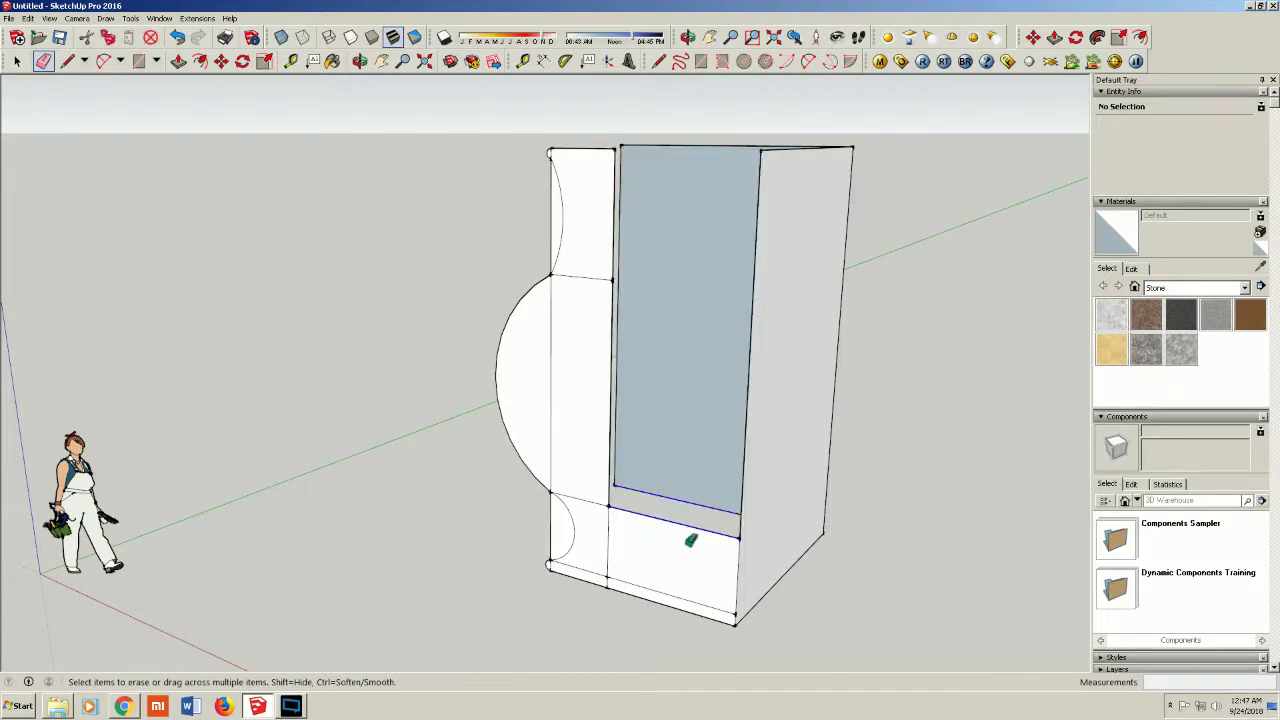
{"action": "left_click", "coordinate": [689, 525]}
{"action": "left_click", "coordinate": [669, 602]}
{"action": "mouse_move", "coordinate": [716, 587]}
{"action": "left_mouse_down"}
{"action": "mouse_move", "coordinate": [819, 485]}
{"action": "mouse_move", "coordinate": [804, 594]}
{"action": "left_mouse_up"}
{"action": "left_click", "coordinate": [841, 150]}
{"action": "left_click_drag", "start_coordinate": [854, 170], "coordinate": [770, 219]}
Orbit to view the leftover panel edge-on and erase the stray right vertical line
{"action": "left_click", "coordinate": [359, 61]}
{"action": "mouse_move", "coordinate": [560, 360]}
{"action": "left_mouse_down"}
{"action": "mouse_move", "coordinate": [463, 357]}
{"action": "mouse_move", "coordinate": [554, 326]}
{"action": "mouse_move", "coordinate": [396, 345]}
{"action": "left_mouse_up"}
{"action": "left_click", "coordinate": [43, 61]}
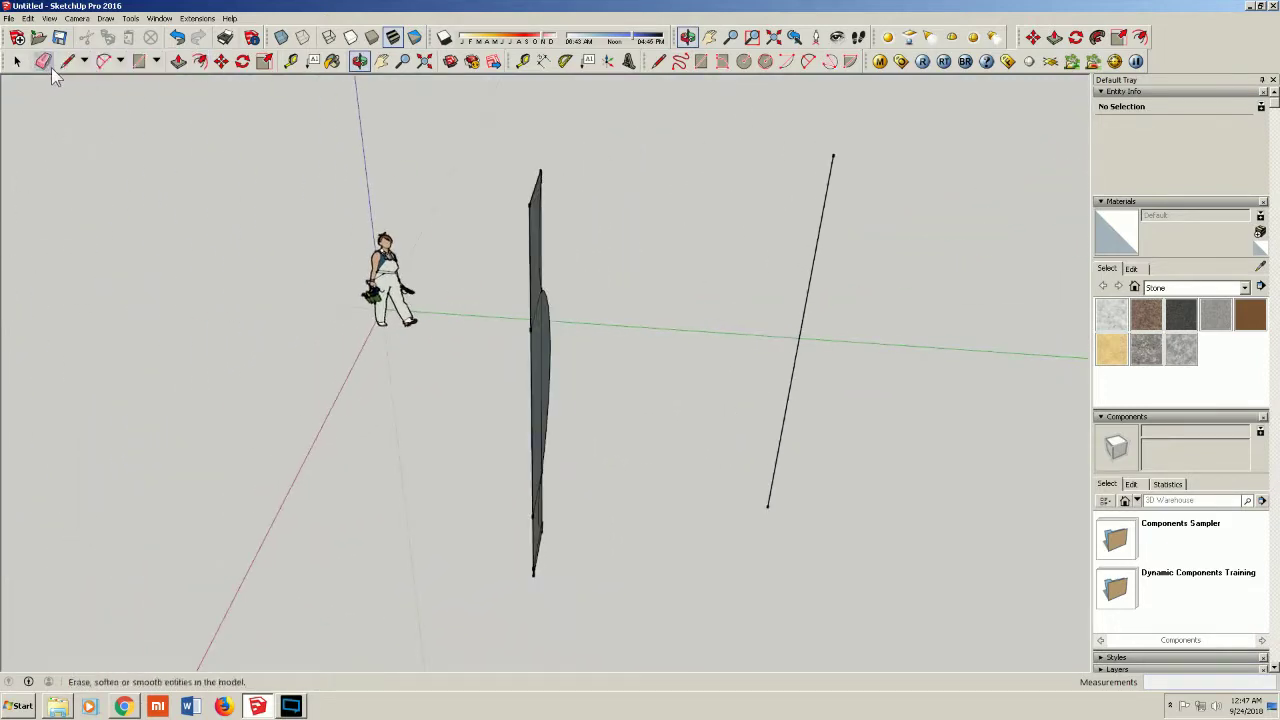
{"action": "left_click", "coordinate": [810, 293]}
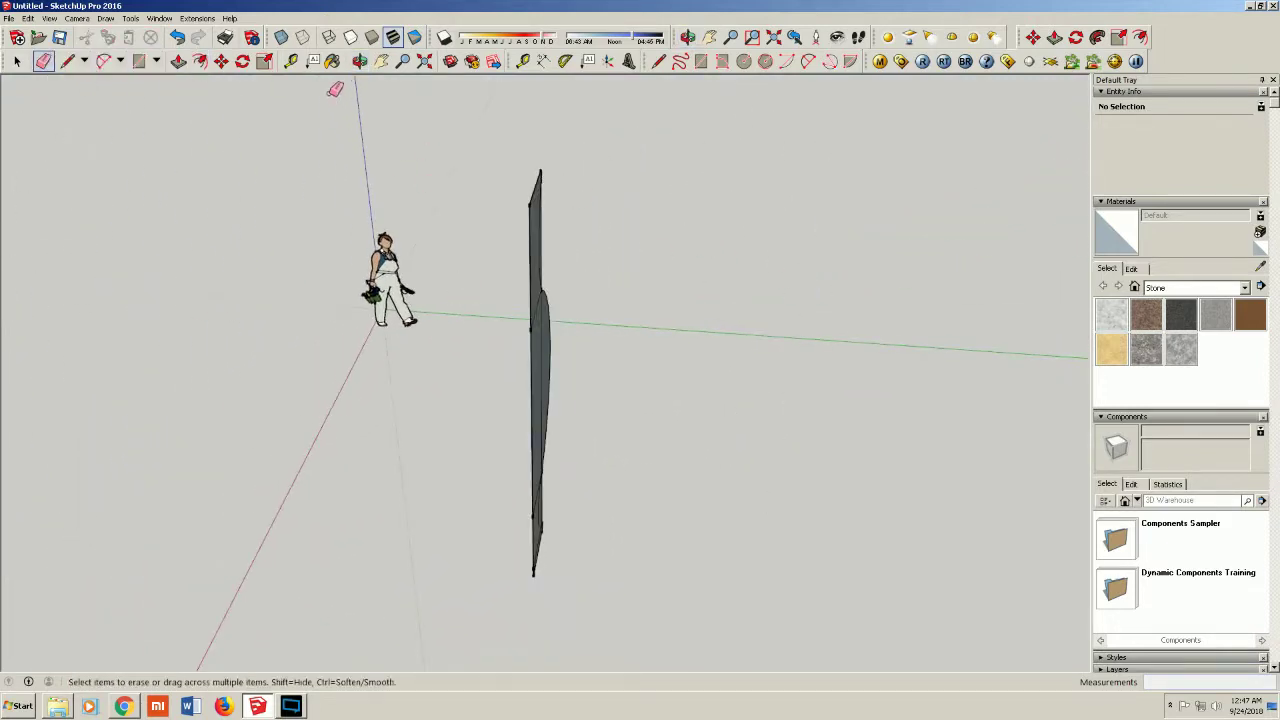
Orbit to face the curved panel and erase its straight upper-left edge
{"action": "left_click", "coordinate": [359, 61]}
{"action": "left_click_drag", "start_coordinate": [600, 330], "coordinate": [717, 369]}
{"action": "scroll", "coordinate": [509, 349], "scroll_direction": "up", "scroll_amount": 3}
{"action": "scroll", "coordinate": [606, 339], "scroll_direction": "up", "scroll_amount": 3}
{"action": "scroll", "coordinate": [606, 339], "scroll_direction": "down", "scroll_amount": 3}
{"action": "scroll", "coordinate": [603, 113], "scroll_direction": "up", "scroll_amount": 4}
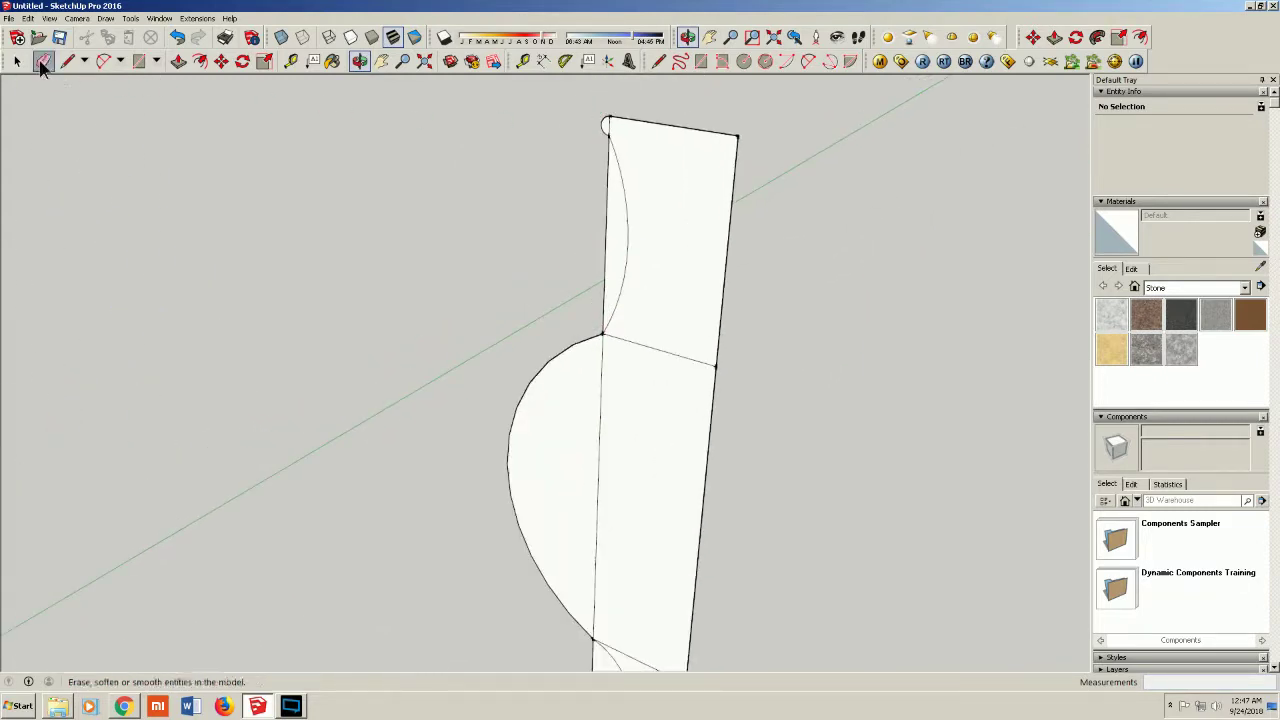
{"action": "left_click", "coordinate": [43, 61]}
{"action": "scroll", "coordinate": [607, 208], "scroll_direction": "up", "scroll_amount": 1}
{"action": "left_click", "coordinate": [618, 228]}
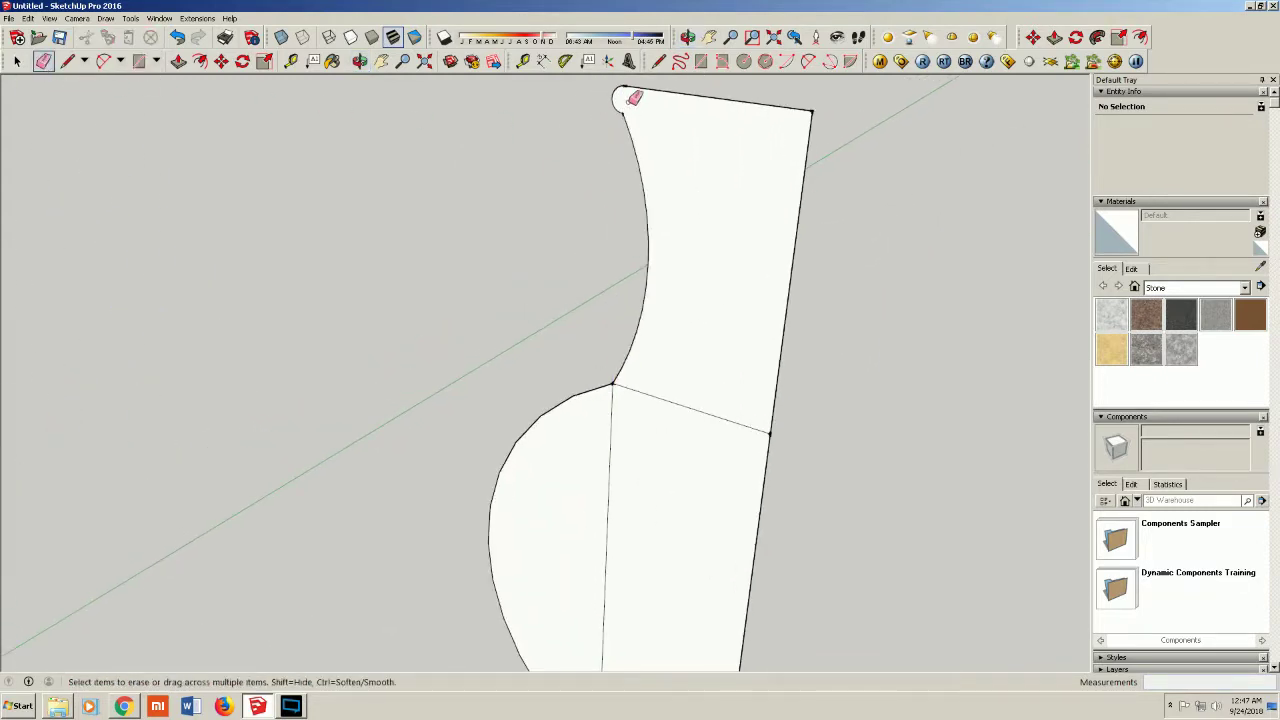
Erase the remaining vertical, bottom and diagonal edges around the profile
{"action": "scroll", "coordinate": [614, 215], "scroll_direction": "down", "scroll_amount": 3}
{"action": "scroll", "coordinate": [616, 300], "scroll_direction": "down", "scroll_amount": 2}
{"action": "scroll", "coordinate": [624, 490], "scroll_direction": "up", "scroll_amount": 4}
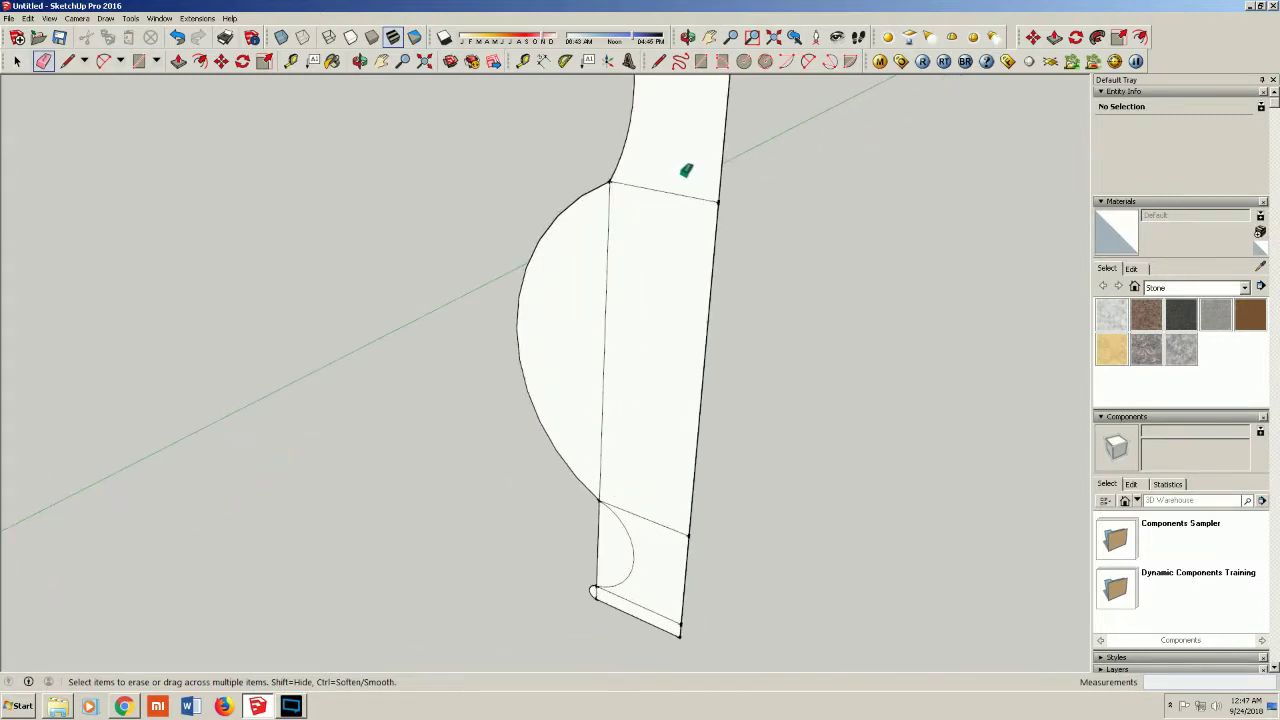
{"action": "left_click", "coordinate": [605, 241]}
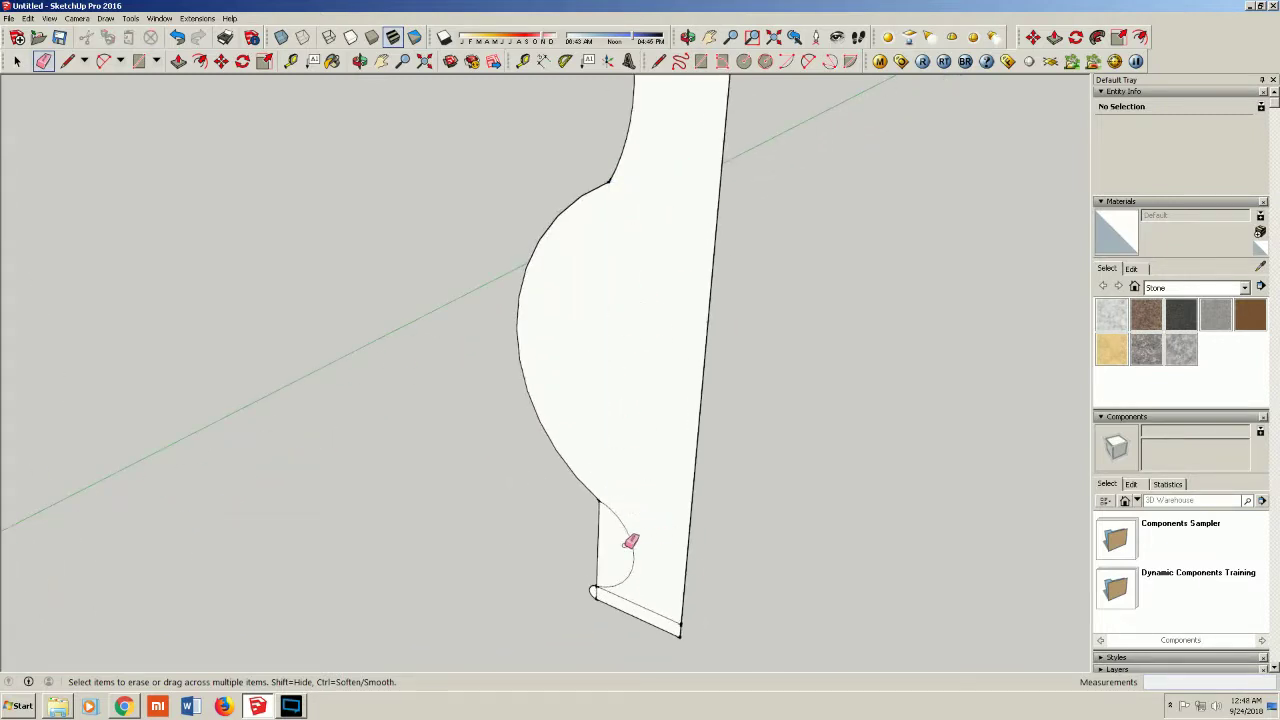
{"action": "left_click", "coordinate": [597, 535]}
{"action": "scroll", "coordinate": [595, 585], "scroll_direction": "up", "scroll_amount": 2}
{"action": "scroll", "coordinate": [620, 590], "scroll_direction": "up", "scroll_amount": 1}
{"action": "left_click", "coordinate": [627, 582]}
{"action": "scroll", "coordinate": [600, 563], "scroll_direction": "down", "scroll_amount": 2}
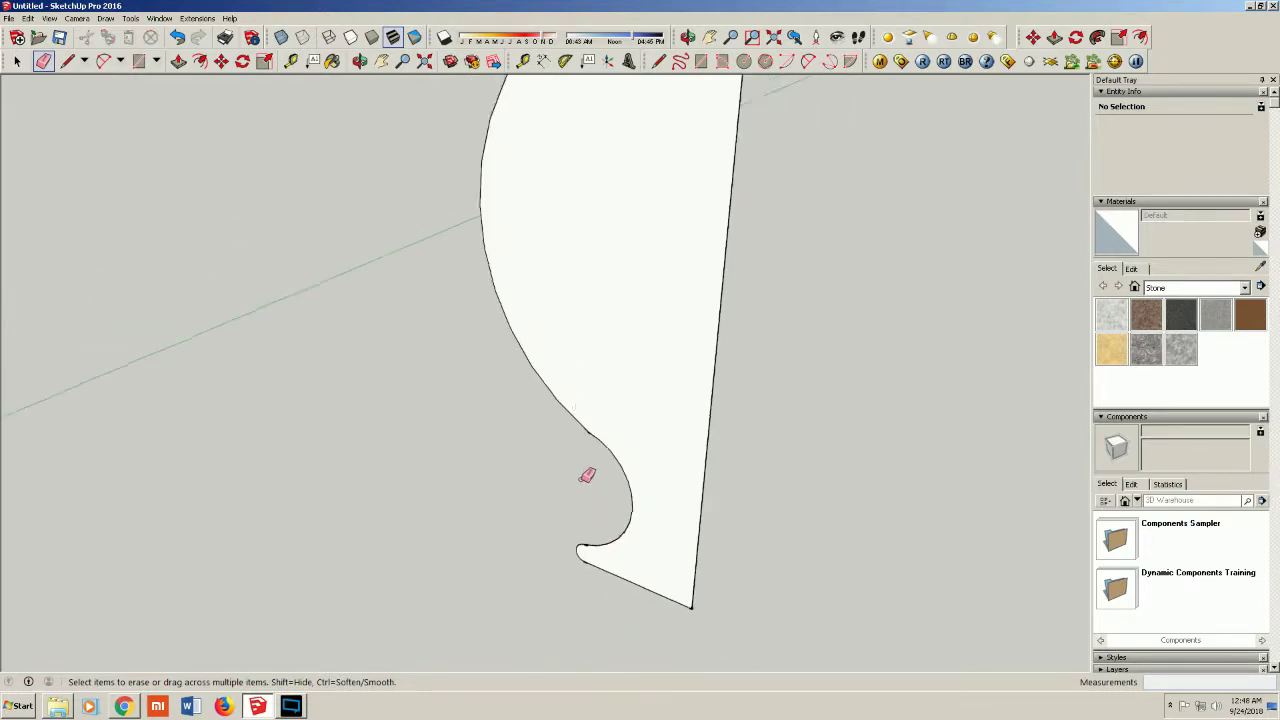
{"action": "scroll", "coordinate": [586, 471], "scroll_direction": "down", "scroll_amount": 2}
{"action": "scroll", "coordinate": [583, 394], "scroll_direction": "down", "scroll_amount": 1}
{"action": "scroll", "coordinate": [617, 316], "scroll_direction": "up", "scroll_amount": 1}
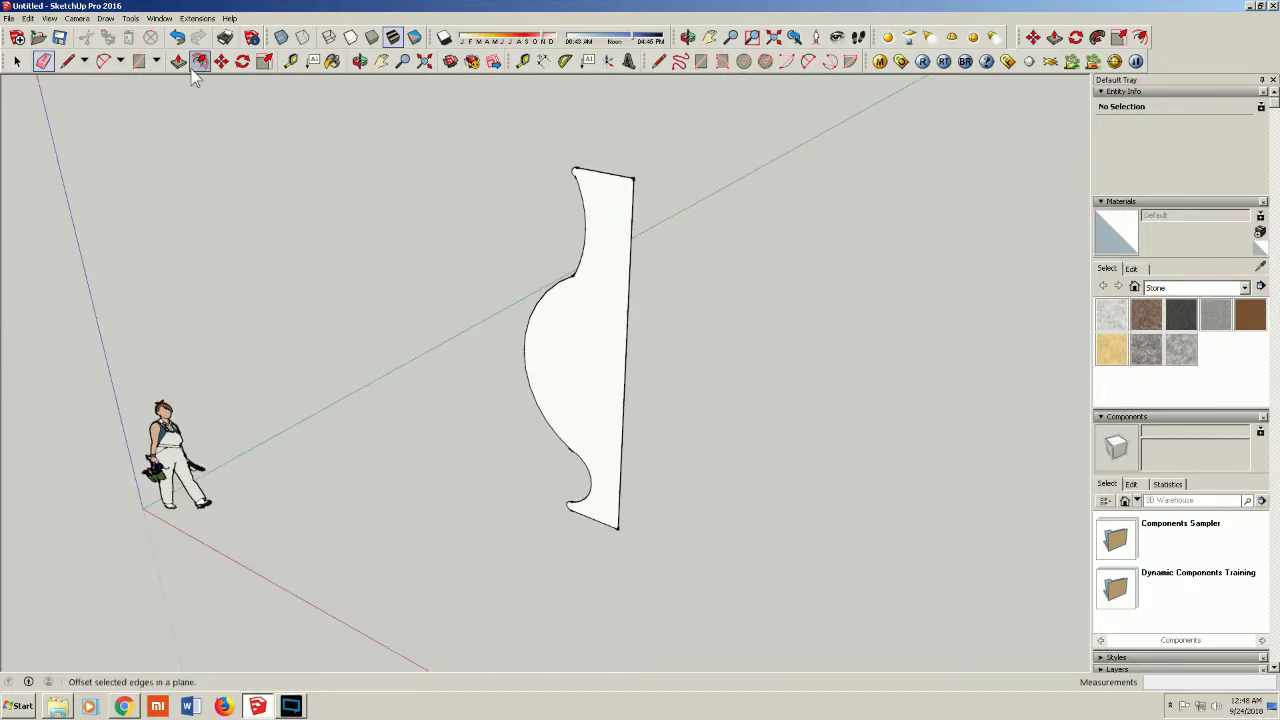
Draw a ground circle of about 754mm radius centred on the profile's bottom corner
{"action": "left_click", "coordinate": [156, 61]}
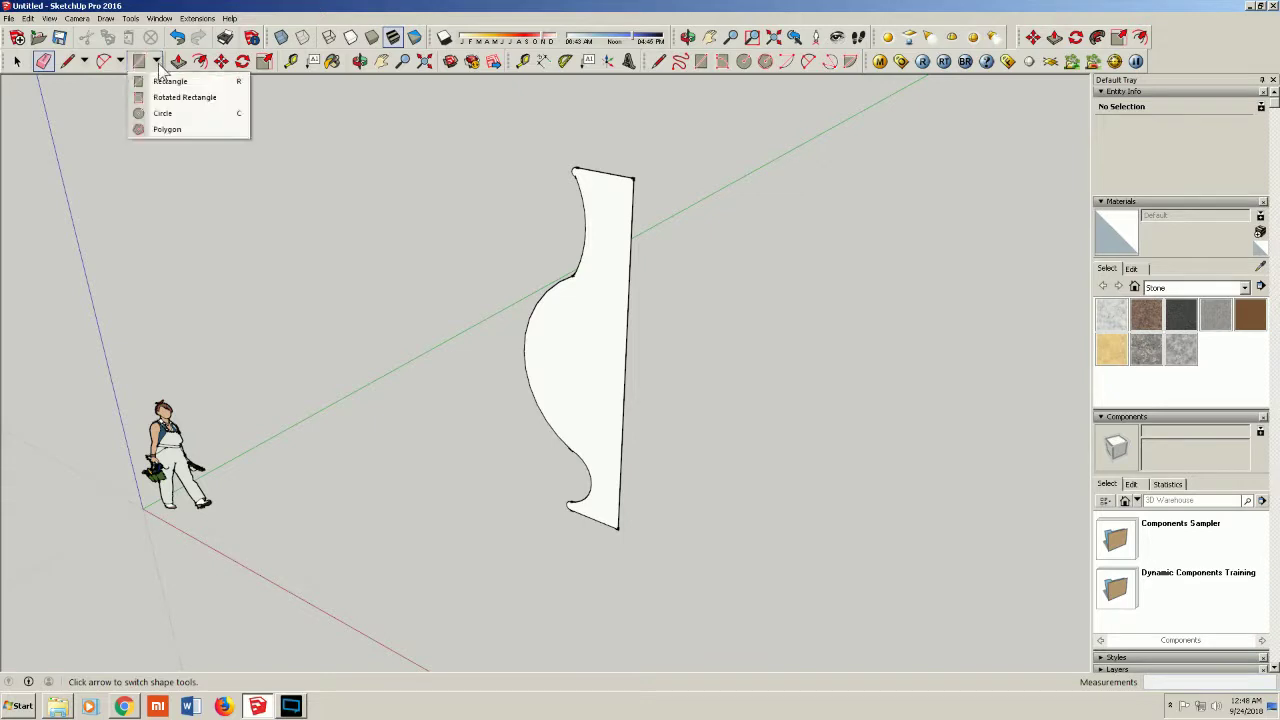
{"action": "left_click", "coordinate": [160, 116]}
{"action": "scroll", "coordinate": [623, 514], "scroll_direction": "up", "scroll_amount": 2}
{"action": "scroll", "coordinate": [583, 513], "scroll_direction": "up", "scroll_amount": 1}
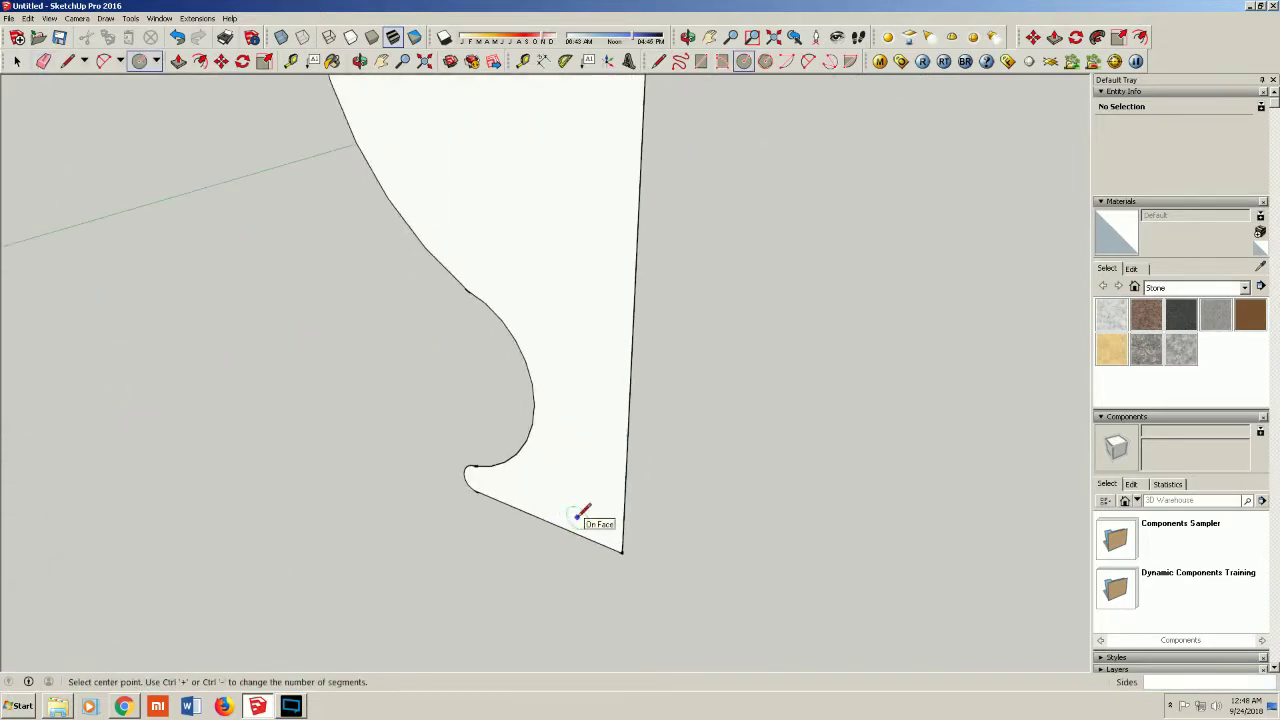
{"action": "left_click", "coordinate": [621, 551]}
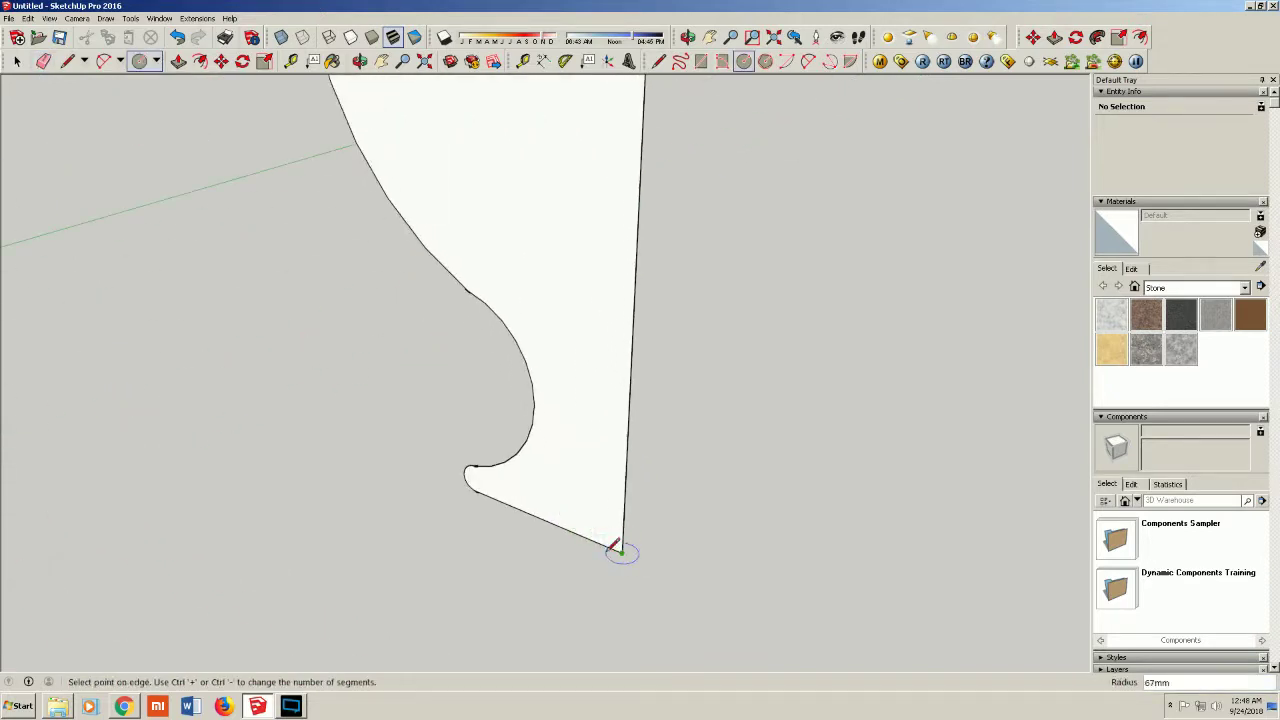
{"action": "left_click", "coordinate": [477, 489]}
{"action": "scroll", "coordinate": [478, 482], "scroll_direction": "down", "scroll_amount": 2}
{"action": "scroll", "coordinate": [465, 460], "scroll_direction": "down", "scroll_amount": 3}
{"action": "scroll", "coordinate": [430, 360], "scroll_direction": "down", "scroll_amount": 1}
{"action": "left_click", "coordinate": [359, 61]}
{"action": "mouse_move", "coordinate": [850, 390]}
{"action": "left_mouse_down"}
{"action": "mouse_move", "coordinate": [752, 391]}
{"action": "mouse_move", "coordinate": [666, 423]}
{"action": "mouse_move", "coordinate": [523, 400]}
{"action": "mouse_move", "coordinate": [550, 425]}
{"action": "left_mouse_up"}
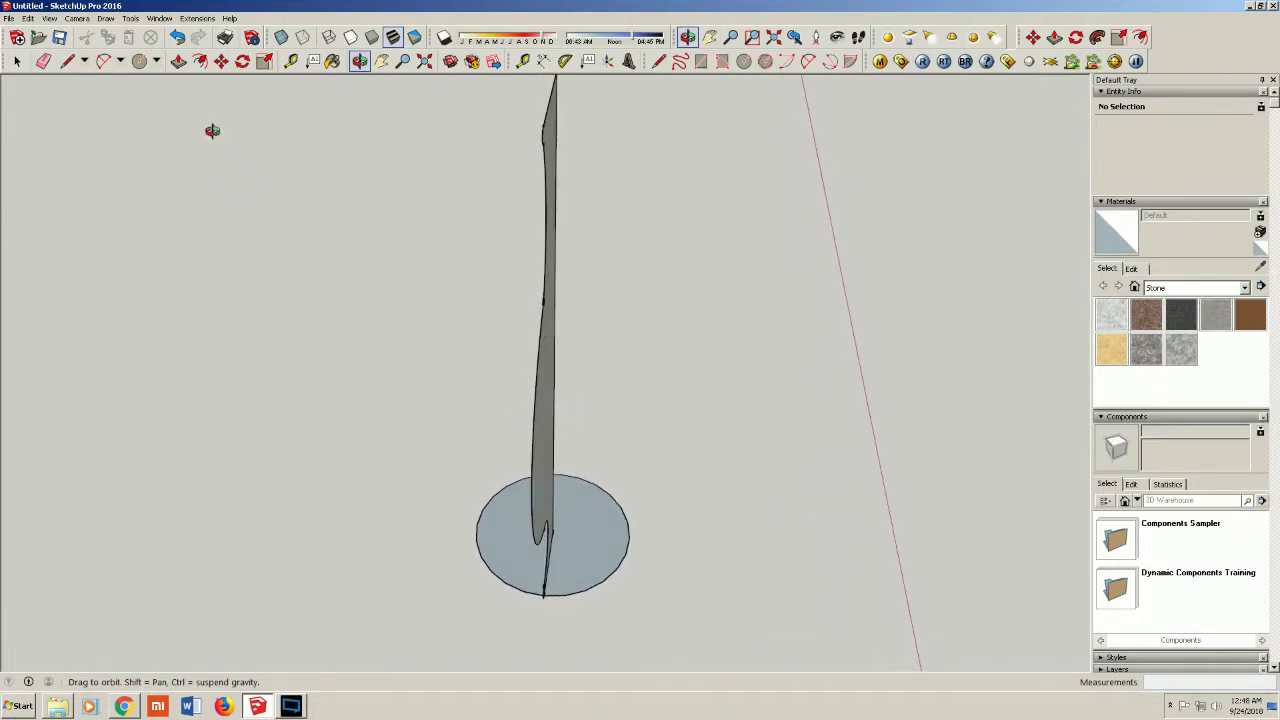
{"action": "left_click", "coordinate": [1097, 37]}
{"action": "middle_click_drag", "start_coordinate": [774, 397], "coordinate": [560, 434]}
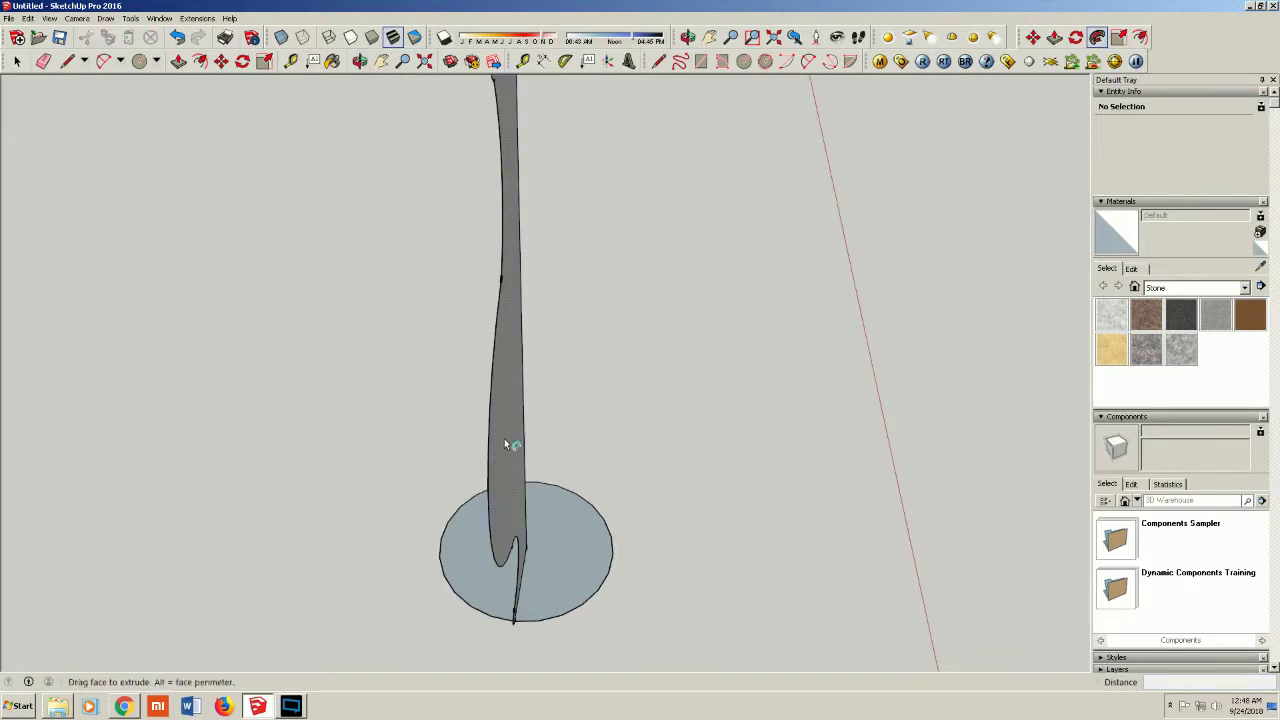
{"action": "mouse_move", "coordinate": [551, 484]}
{"action": "left_mouse_down"}
{"action": "mouse_move", "coordinate": [571, 517]}
{"action": "mouse_move", "coordinate": [509, 494]}
{"action": "left_mouse_up"}
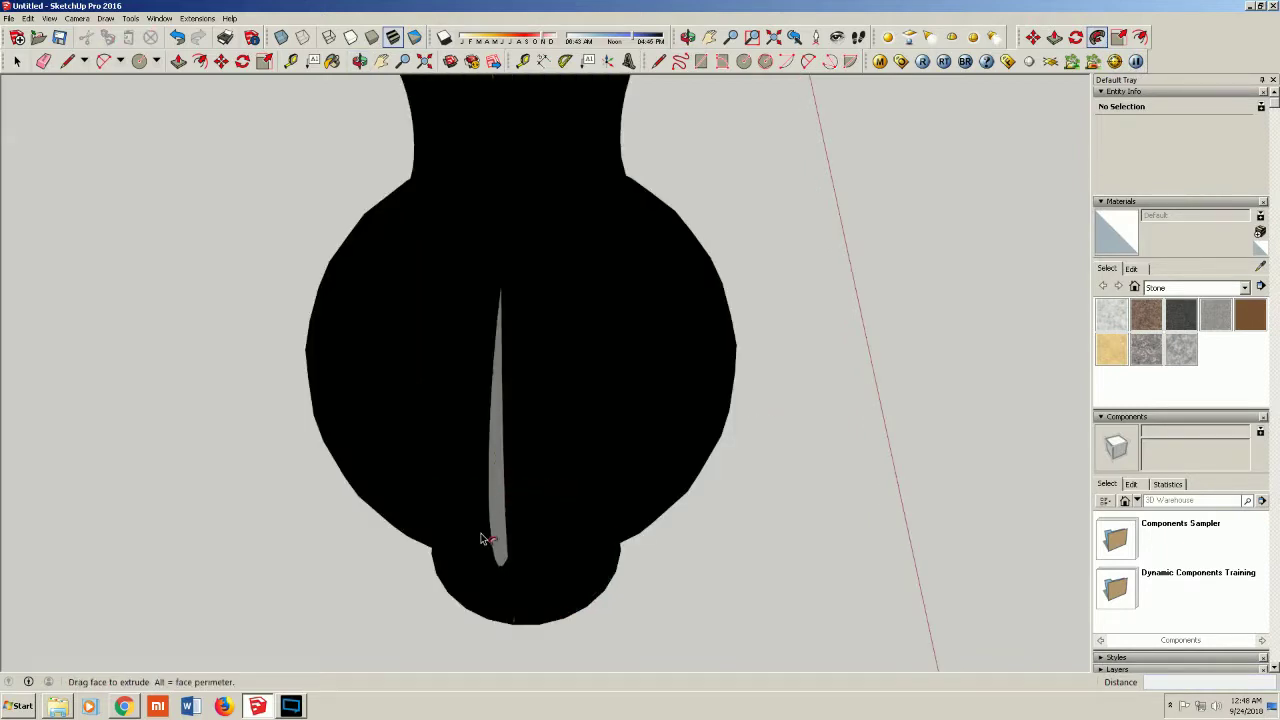
{"action": "mouse_move", "coordinate": [520, 604]}
{"action": "left_mouse_down"}
{"action": "mouse_move", "coordinate": [500, 586]}
{"action": "mouse_move", "coordinate": [514, 620]}
{"action": "mouse_move", "coordinate": [414, 497]}
{"action": "mouse_move", "coordinate": [466, 563]}
{"action": "mouse_move", "coordinate": [518, 600]}
{"action": "left_mouse_up"}
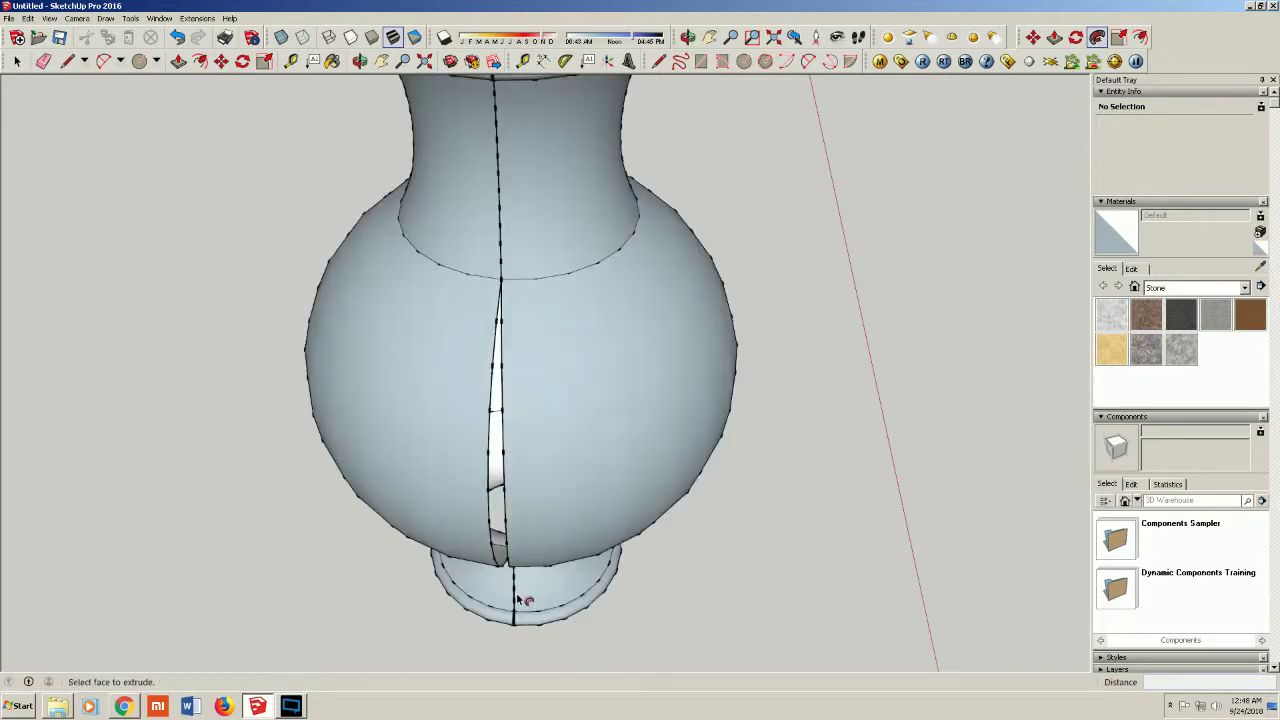
{"action": "scroll", "coordinate": [500, 380], "scroll_direction": "down", "scroll_amount": 2}
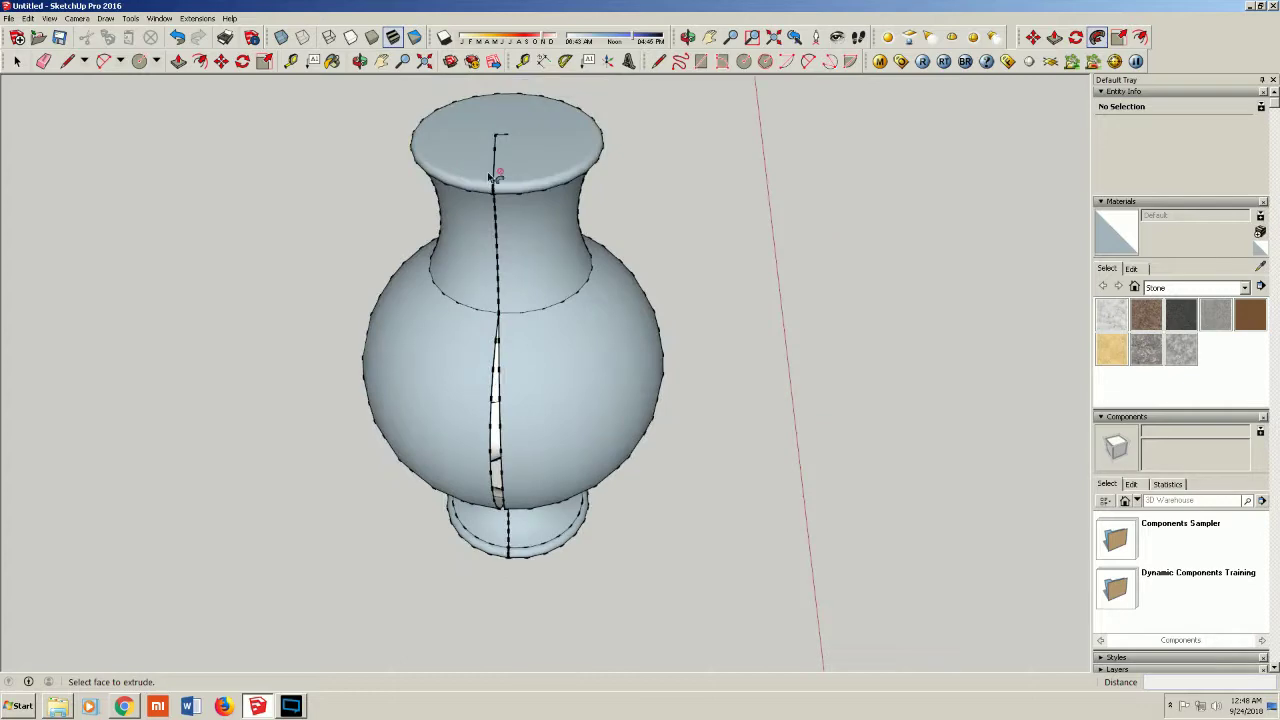
{"action": "scroll", "coordinate": [496, 140], "scroll_direction": "up", "scroll_amount": 4}
{"action": "scroll", "coordinate": [496, 143], "scroll_direction": "up", "scroll_amount": 2}
{"action": "scroll", "coordinate": [451, 284], "scroll_direction": "down", "scroll_amount": 2}
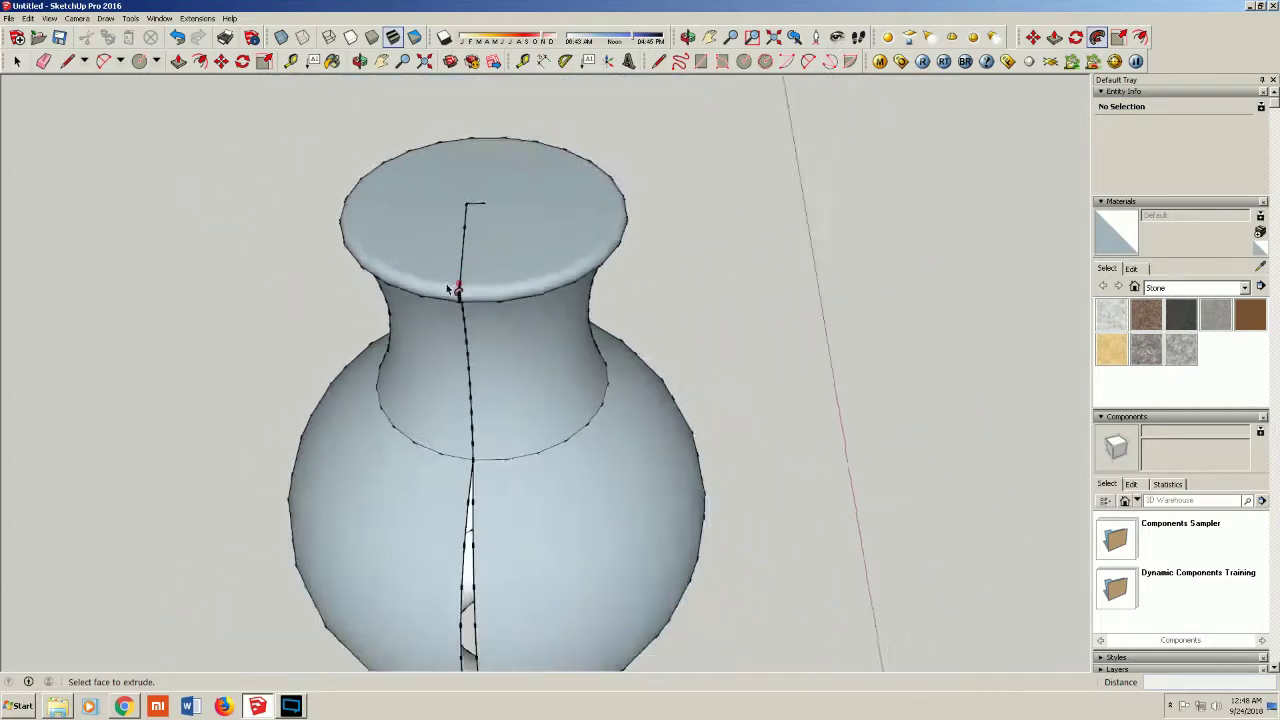
{"action": "scroll", "coordinate": [449, 252], "scroll_direction": "down", "scroll_amount": 1}
{"action": "scroll", "coordinate": [446, 247], "scroll_direction": "up", "scroll_amount": 1}
{"action": "scroll", "coordinate": [443, 248], "scroll_direction": "down", "scroll_amount": 1}
{"action": "scroll", "coordinate": [443, 248], "scroll_direction": "down", "scroll_amount": 1}
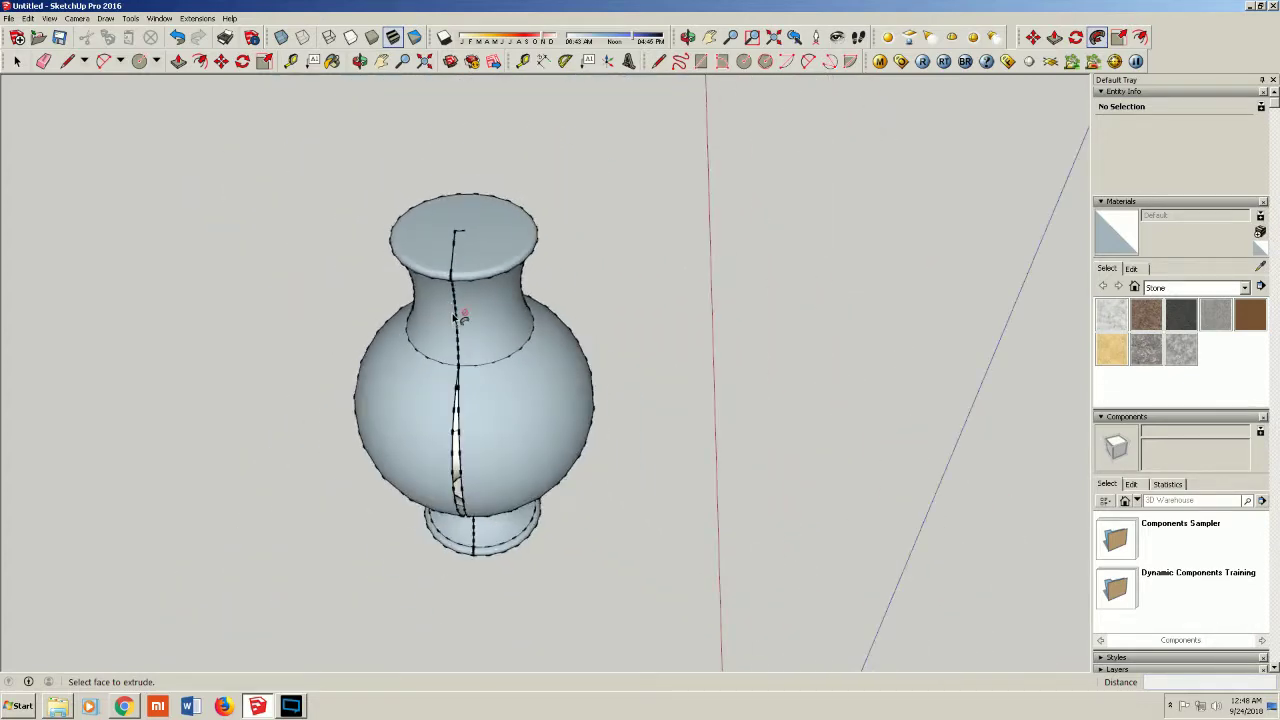
{"action": "key", "text": "ctrl+z"}
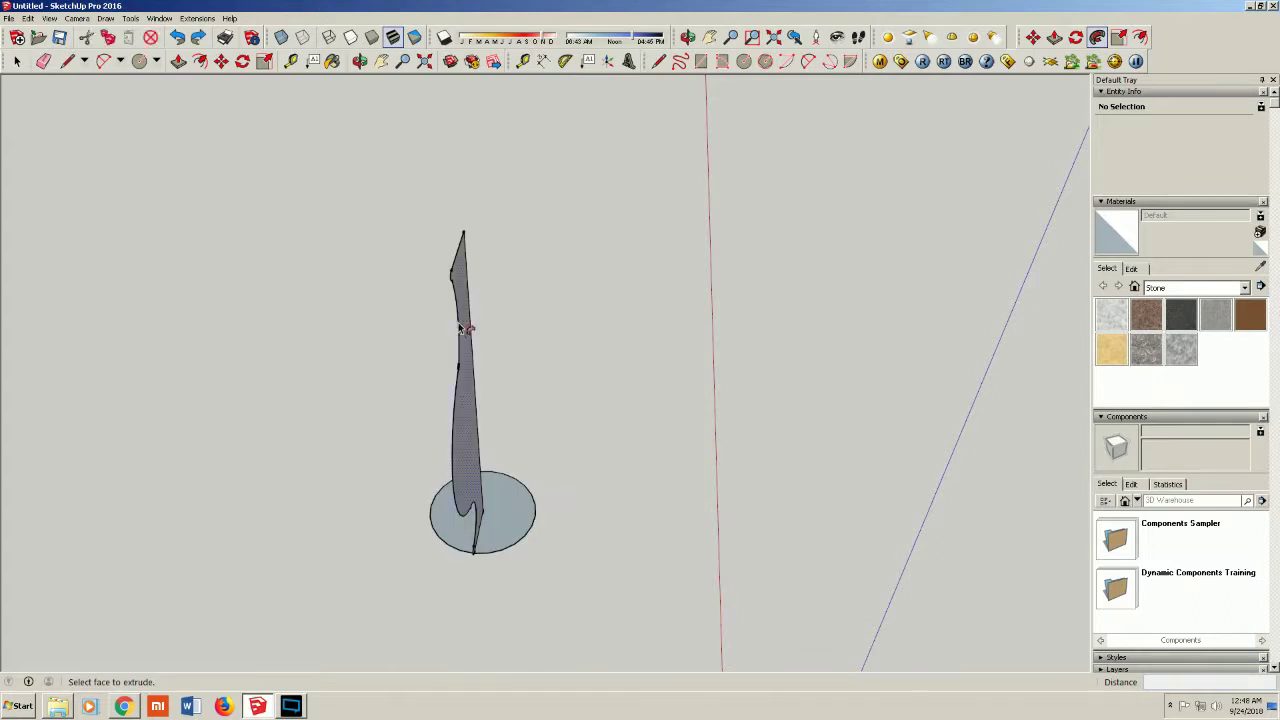
{"action": "left_click", "coordinate": [362, 60]}
{"action": "mouse_move", "coordinate": [434, 366]}
{"action": "left_mouse_down"}
{"action": "mouse_move", "coordinate": [423, 457]}
{"action": "mouse_move", "coordinate": [311, 352]}
{"action": "left_mouse_up"}
{"action": "scroll", "coordinate": [534, 329], "scroll_direction": "up", "scroll_amount": 2}
{"action": "left_click_drag", "start_coordinate": [534, 329], "coordinate": [387, 289]}
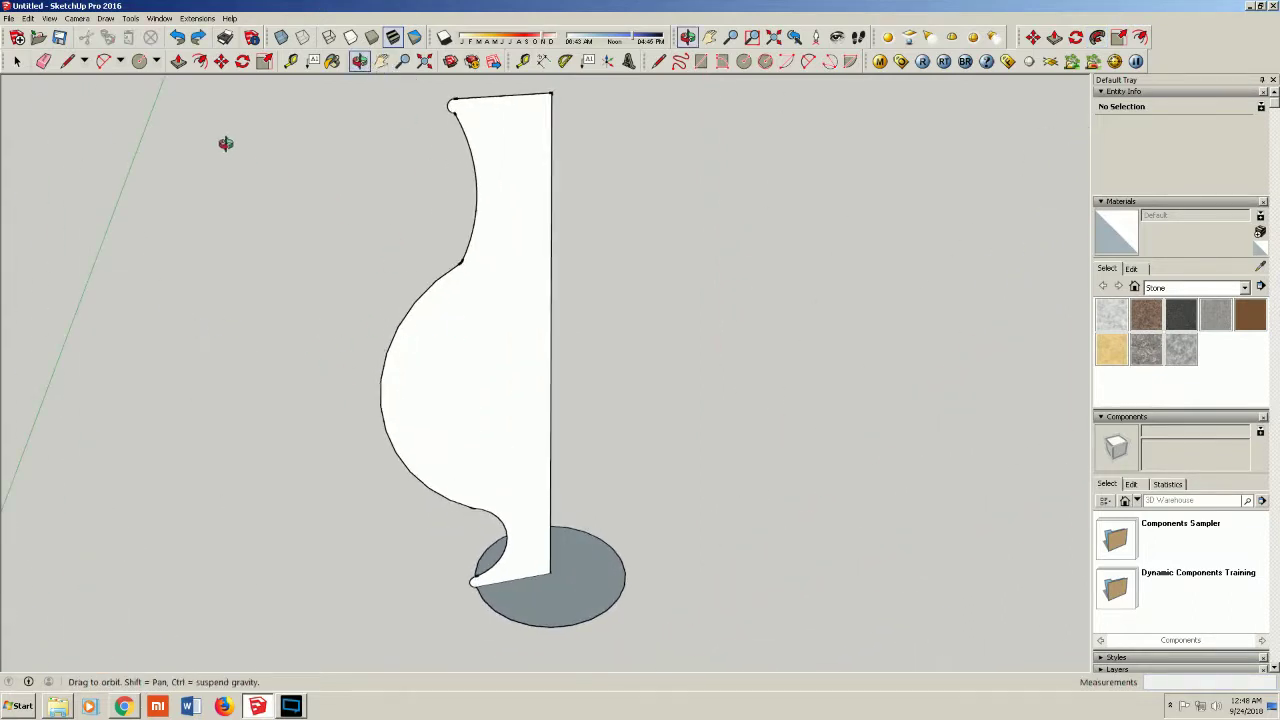
Start offsetting the vase profile face, then cancel the first preview
{"action": "left_click", "coordinate": [199, 61]}
{"action": "left_click", "coordinate": [455, 325]}
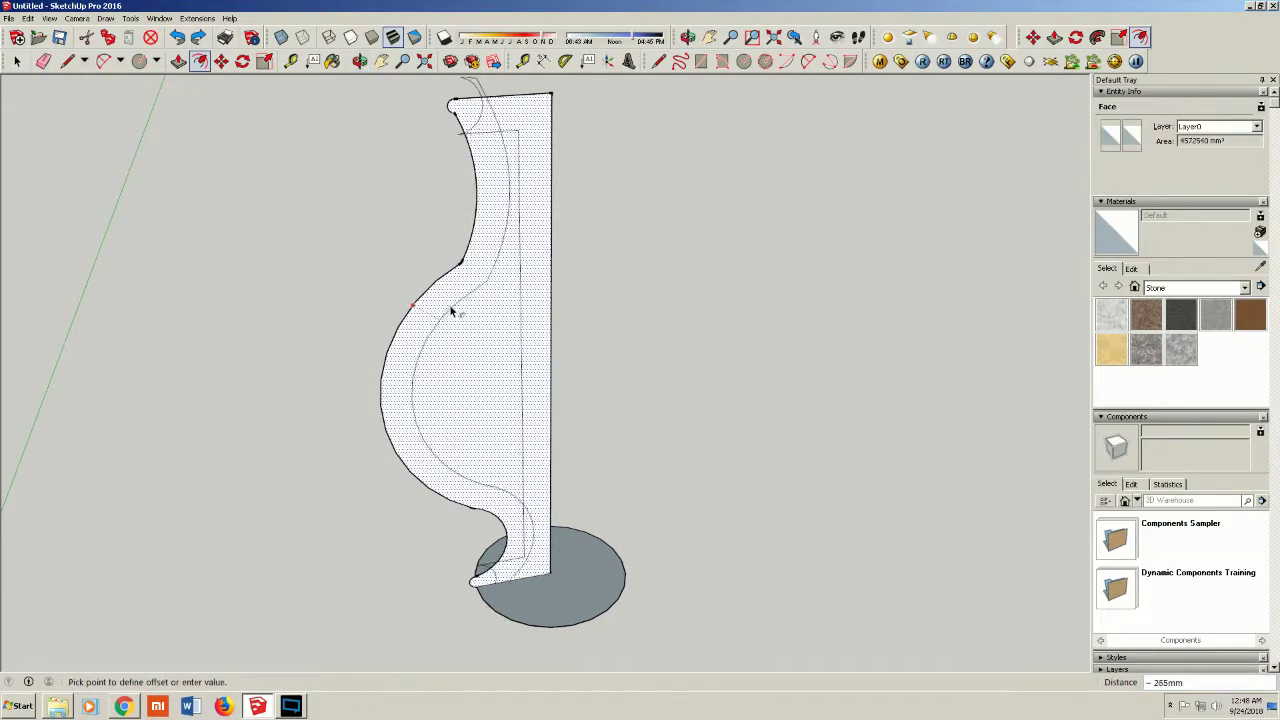
{"action": "scroll", "coordinate": [437, 297], "scroll_direction": "up", "scroll_amount": 3}
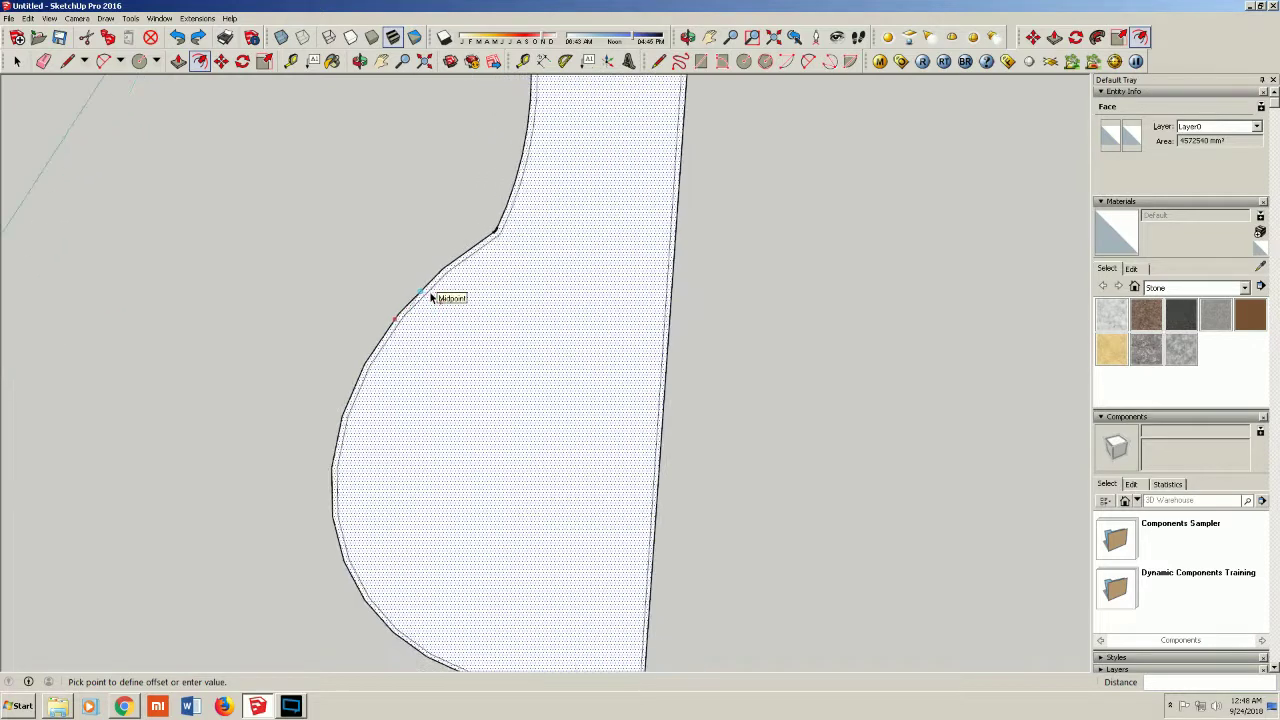
{"action": "scroll", "coordinate": [438, 293], "scroll_direction": "down", "scroll_amount": 3}
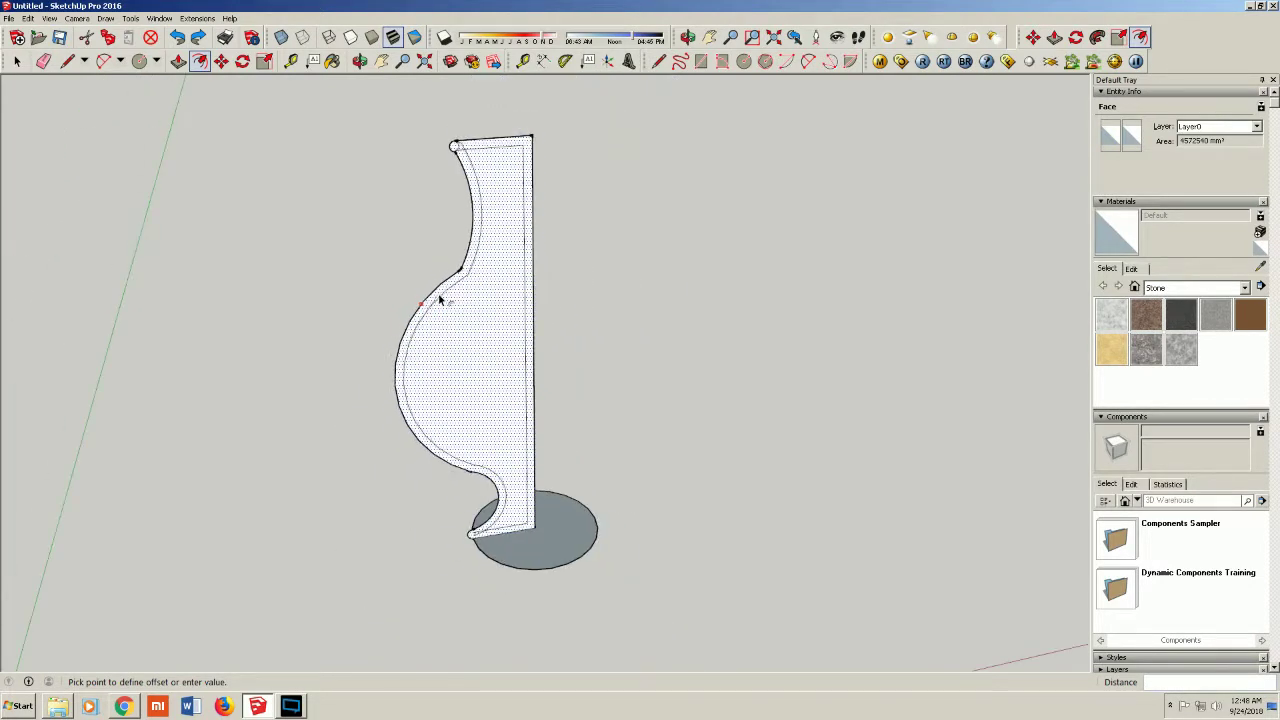
{"action": "key", "text": "Escape"}
Offset the profile outline inward to mark the wall thickness, then clear the selection
{"action": "scroll", "coordinate": [438, 293], "scroll_direction": "up", "scroll_amount": 1}
{"action": "scroll", "coordinate": [438, 295], "scroll_direction": "up", "scroll_amount": 1}
{"action": "scroll", "coordinate": [438, 293], "scroll_direction": "up", "scroll_amount": 1}
{"action": "left_click", "coordinate": [440, 289]}
{"action": "scroll", "coordinate": [449, 288], "scroll_direction": "down", "scroll_amount": 1}
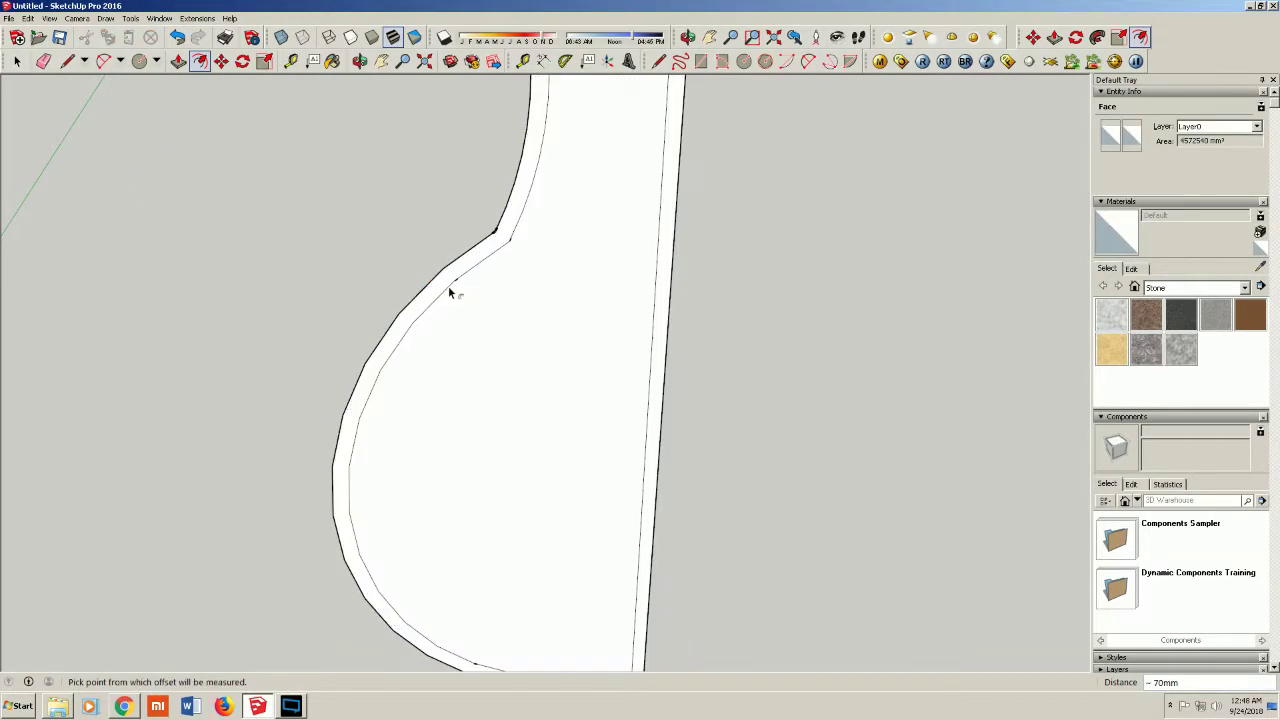
{"action": "key", "text": "Escape"}
{"action": "scroll", "coordinate": [449, 288], "scroll_direction": "down", "scroll_amount": 1}
{"action": "scroll", "coordinate": [449, 288], "scroll_direction": "down", "scroll_amount": 1}
{"action": "scroll", "coordinate": [434, 110], "scroll_direction": "up", "scroll_amount": 2}
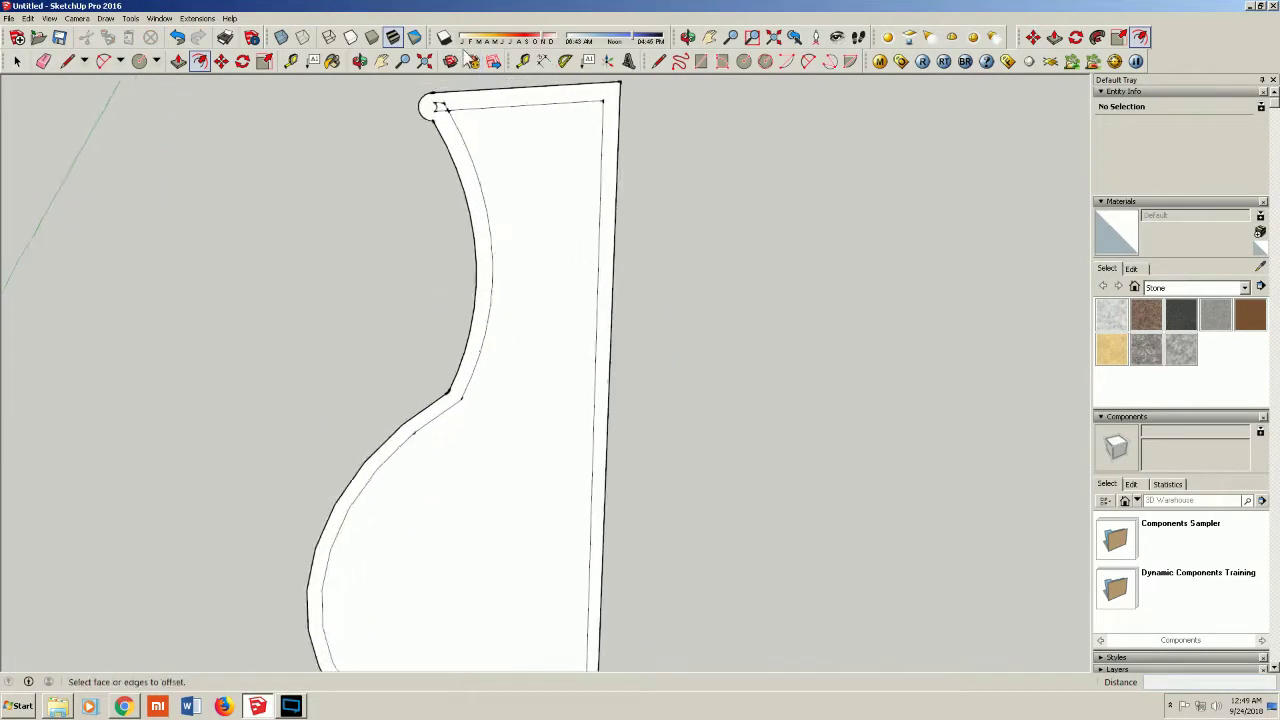
{"action": "scroll", "coordinate": [432, 108], "scroll_direction": "up", "scroll_amount": 1}
{"action": "scroll", "coordinate": [431, 107], "scroll_direction": "up", "scroll_amount": 1}
{"action": "scroll", "coordinate": [430, 106], "scroll_direction": "up", "scroll_amount": 1}
{"action": "scroll", "coordinate": [430, 106], "scroll_direction": "up", "scroll_amount": 1}
{"action": "left_click", "coordinate": [429, 129]}
{"action": "key", "text": "Escape"}
{"action": "left_click", "coordinate": [43, 61]}
{"action": "scroll", "coordinate": [402, 157], "scroll_direction": "up", "scroll_amount": 1}
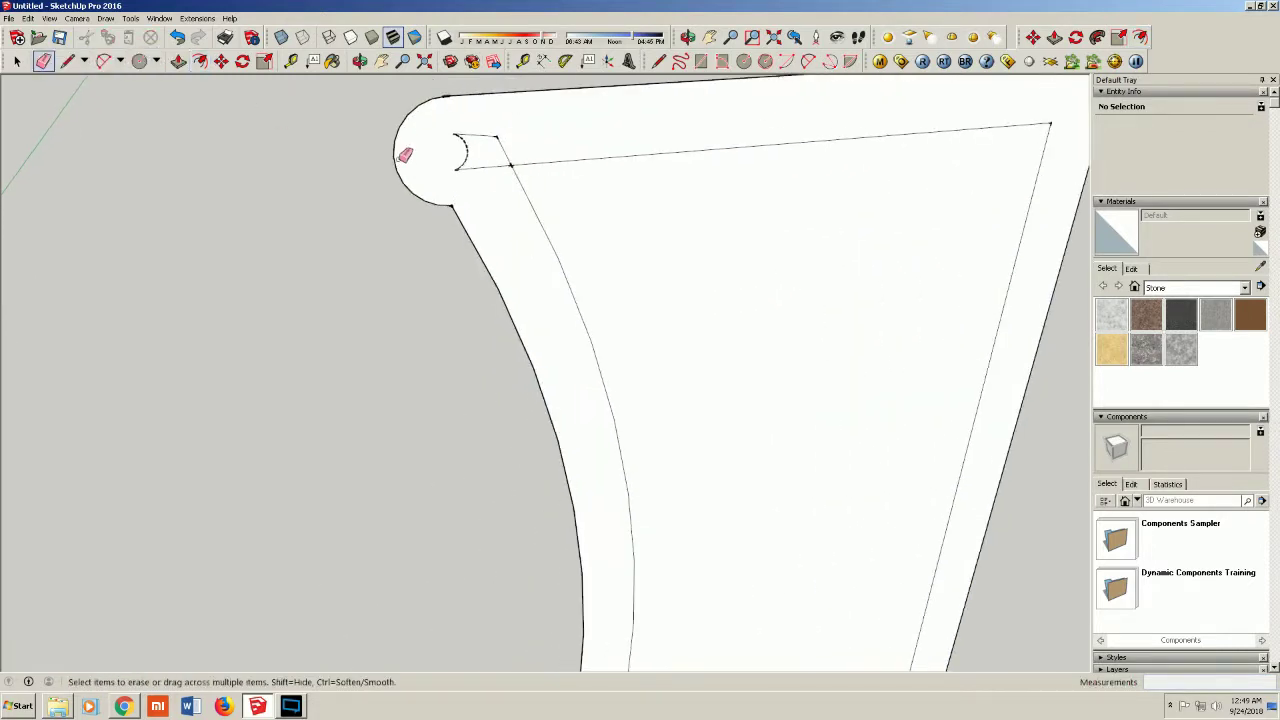
Erase the leftover edges at the top corner and draw a short line up toward the rim
{"action": "mouse_move", "coordinate": [458, 150]}
{"action": "left_mouse_down"}
{"action": "mouse_move", "coordinate": [480, 133]}
{"action": "mouse_move", "coordinate": [466, 158]}
{"action": "left_mouse_up"}
{"action": "mouse_move", "coordinate": [465, 170]}
{"action": "left_mouse_down"}
{"action": "mouse_move", "coordinate": [467, 122]}
{"action": "mouse_move", "coordinate": [498, 124]}
{"action": "left_mouse_up"}
{"action": "left_click", "coordinate": [106, 63]}
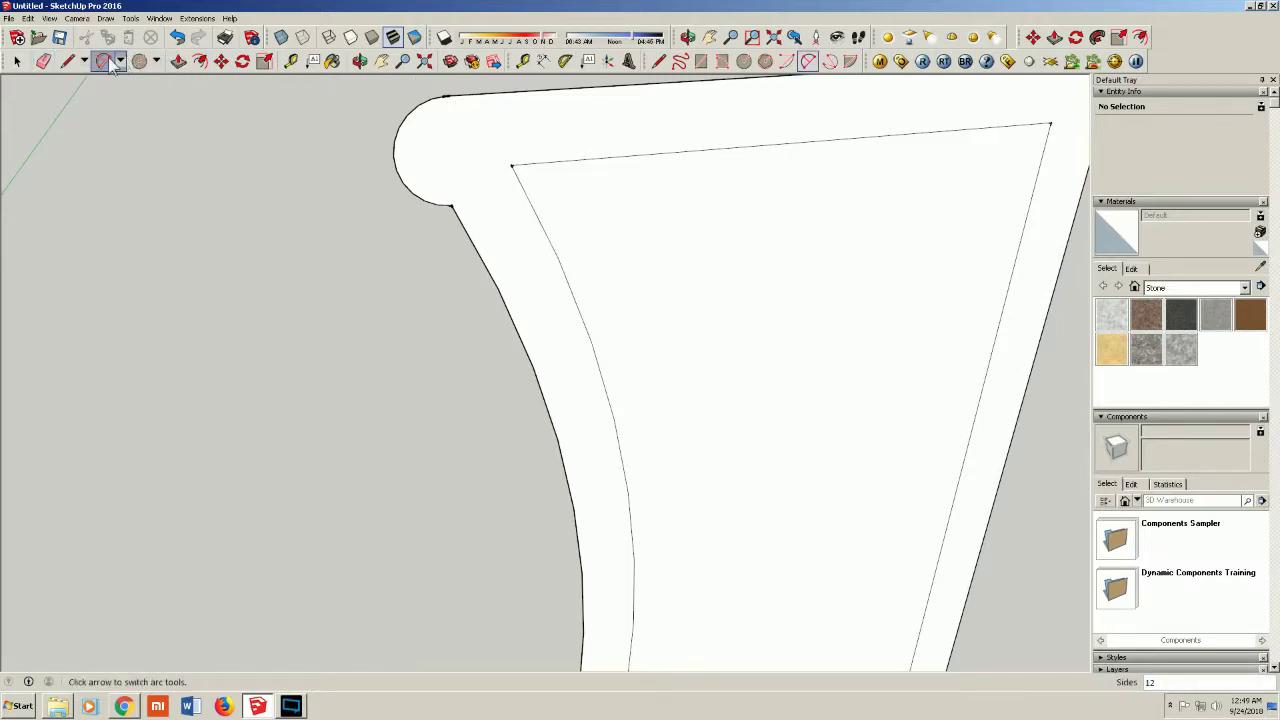
{"action": "left_click", "coordinate": [67, 61]}
{"action": "left_click", "coordinate": [511, 164]}
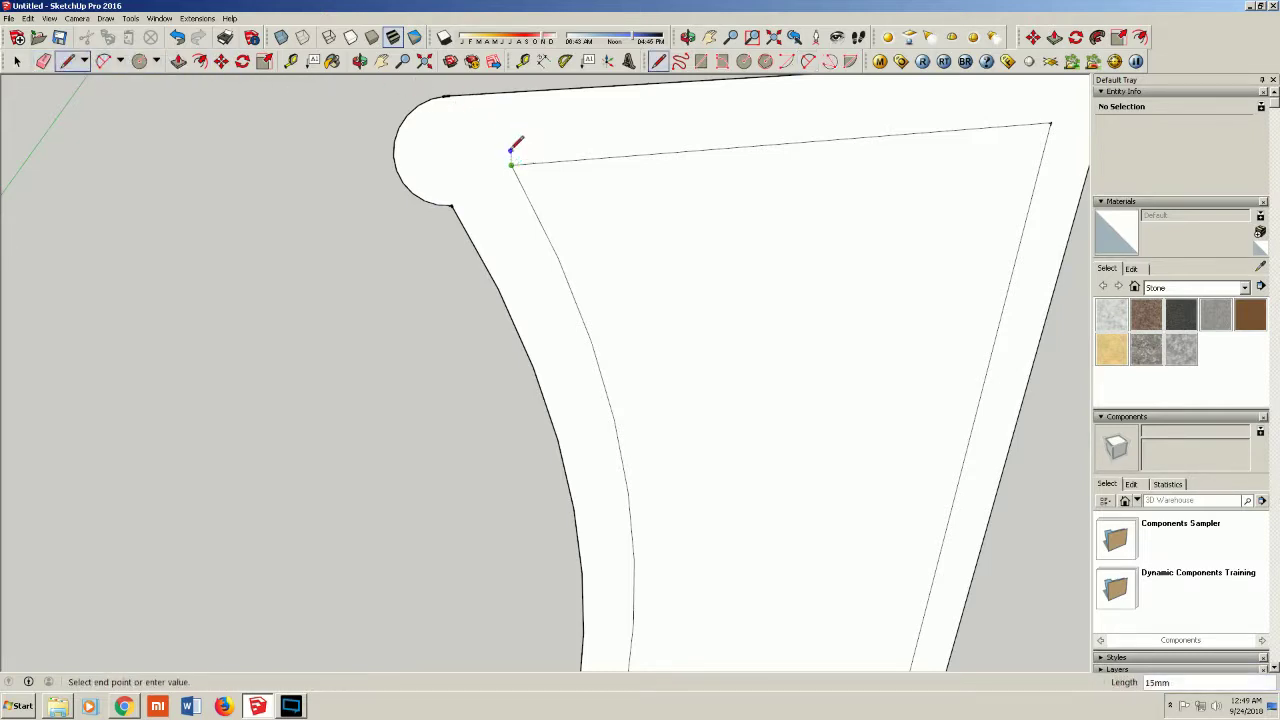
{"action": "left_click", "coordinate": [488, 121]}
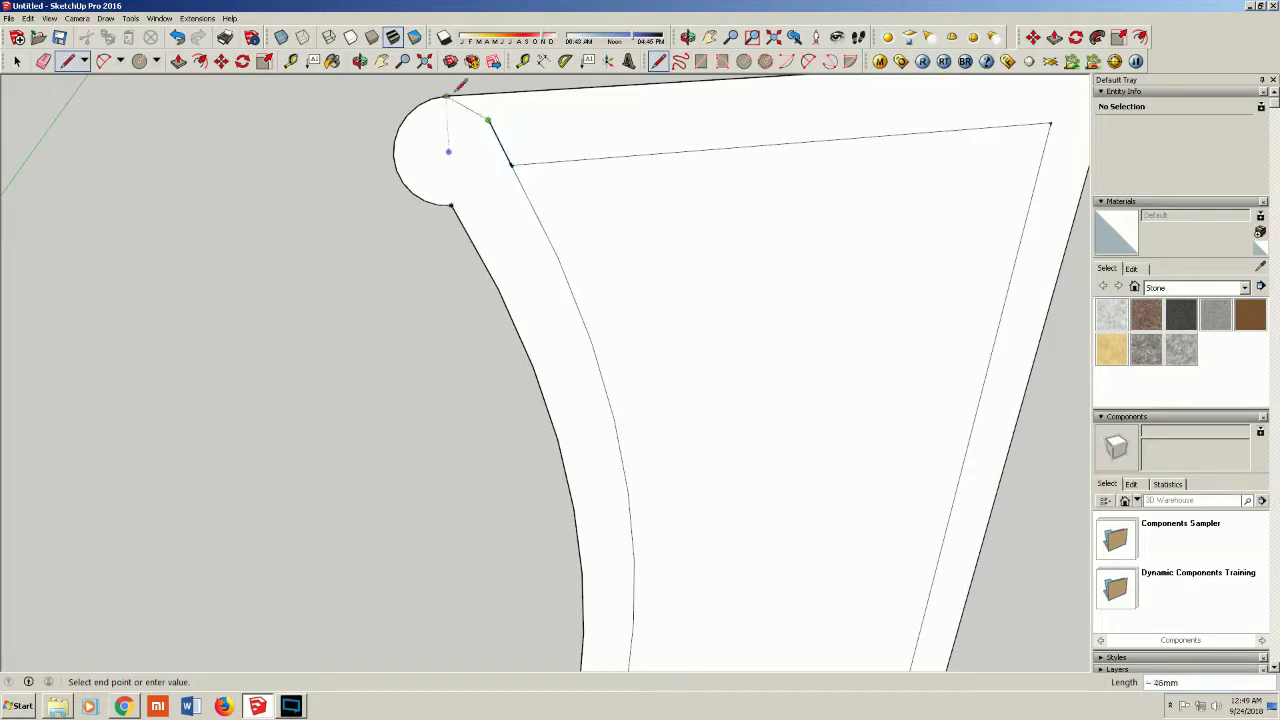
Round the lip with an arc joining the thin inner wall to the outer rim
{"action": "left_click", "coordinate": [103, 61]}
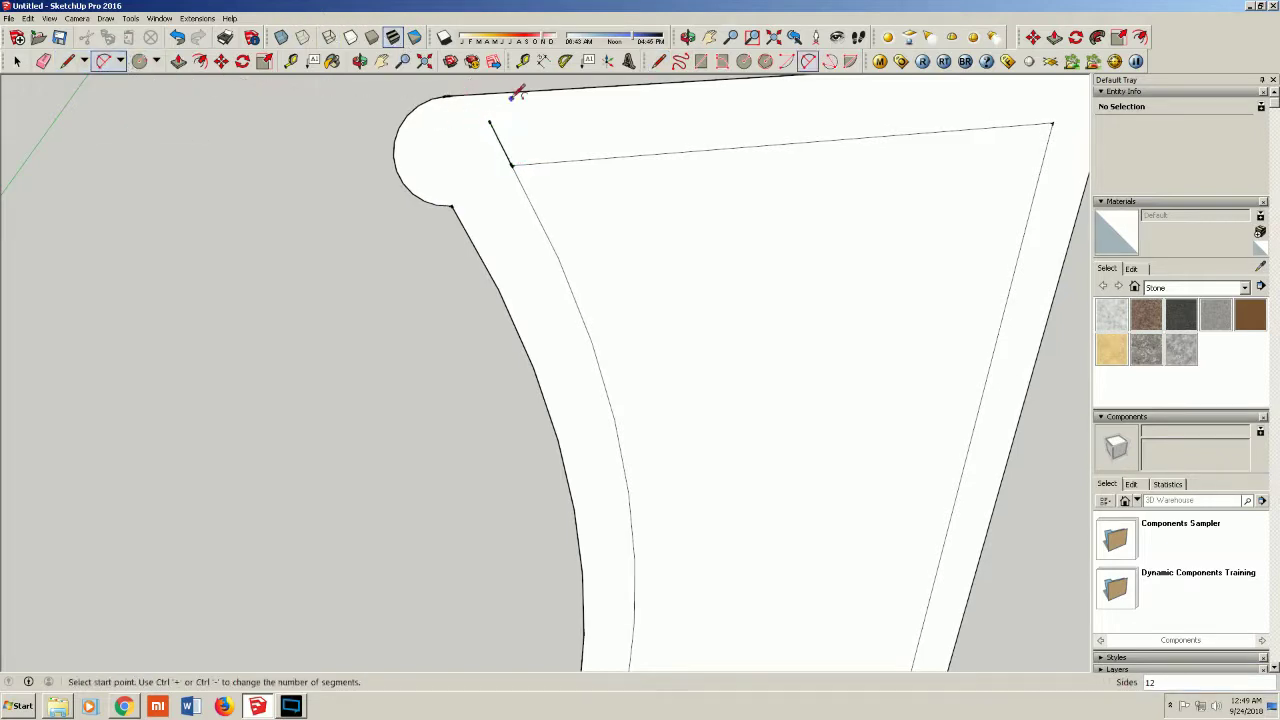
{"action": "left_click", "coordinate": [489, 119]}
{"action": "left_click", "coordinate": [449, 96]}
{"action": "scroll", "coordinate": [463, 92], "scroll_direction": "up", "scroll_amount": 1}
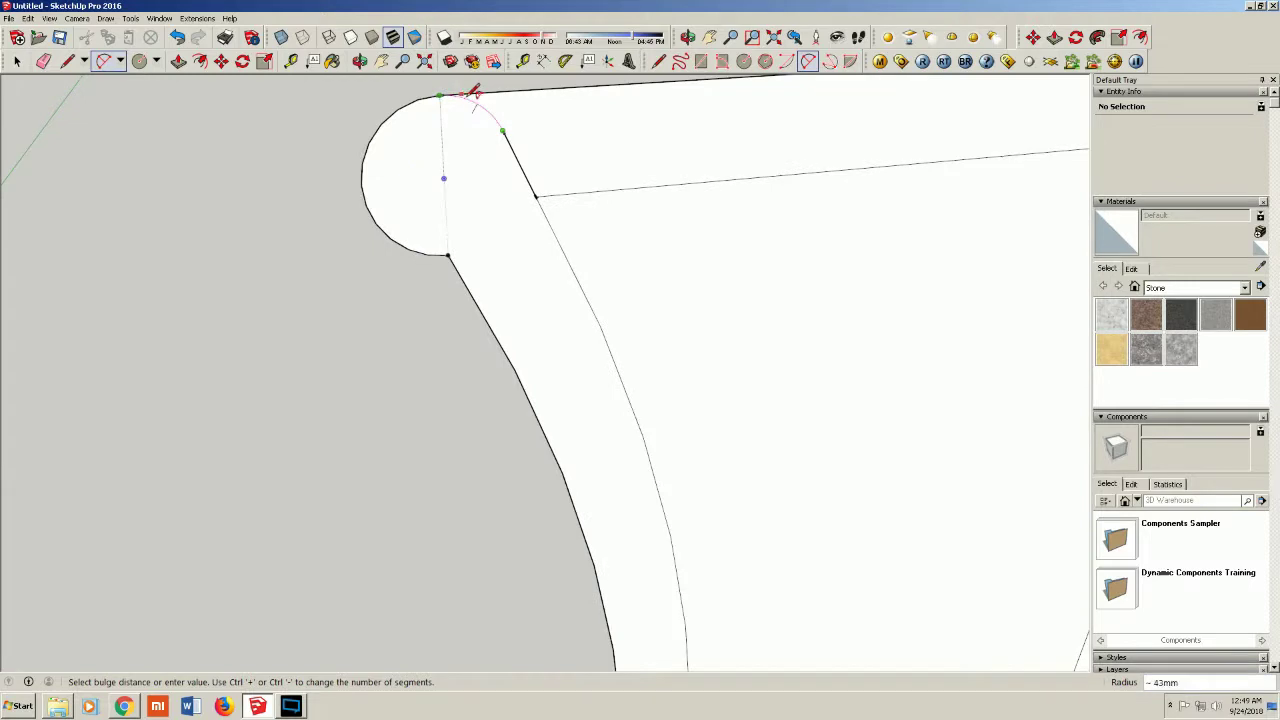
{"action": "scroll", "coordinate": [468, 94], "scroll_direction": "down", "scroll_amount": 2}
{"action": "scroll", "coordinate": [472, 100], "scroll_direction": "down", "scroll_amount": 3}
{"action": "scroll", "coordinate": [520, 140], "scroll_direction": "down", "scroll_amount": 2}
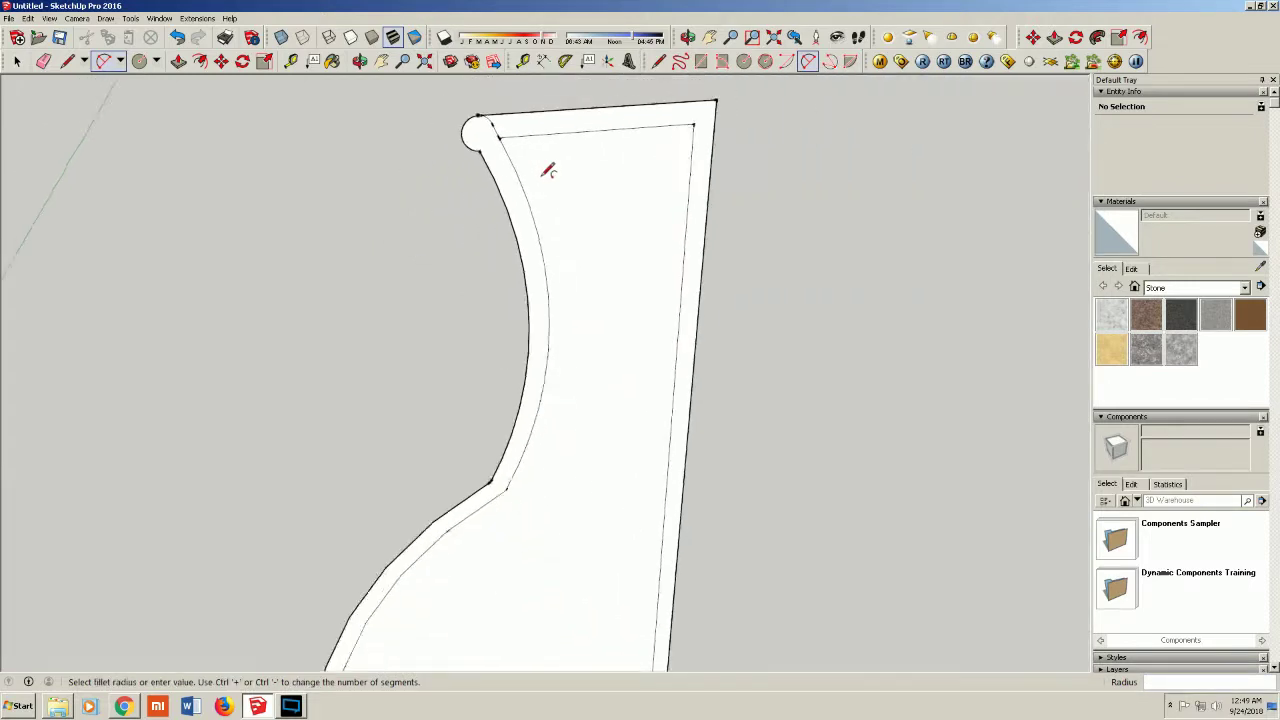
{"action": "scroll", "coordinate": [572, 395], "scroll_direction": "down", "scroll_amount": 2}
{"action": "scroll", "coordinate": [572, 480], "scroll_direction": "down", "scroll_amount": 2}
{"action": "scroll", "coordinate": [590, 600], "scroll_direction": "up", "scroll_amount": 3}
{"action": "scroll", "coordinate": [605, 620], "scroll_direction": "up", "scroll_amount": 2}
{"action": "scroll", "coordinate": [630, 645], "scroll_direction": "up", "scroll_amount": 2}
{"action": "scroll", "coordinate": [633, 652], "scroll_direction": "up", "scroll_amount": 5}
{"action": "scroll", "coordinate": [623, 605], "scroll_direction": "up", "scroll_amount": 1}
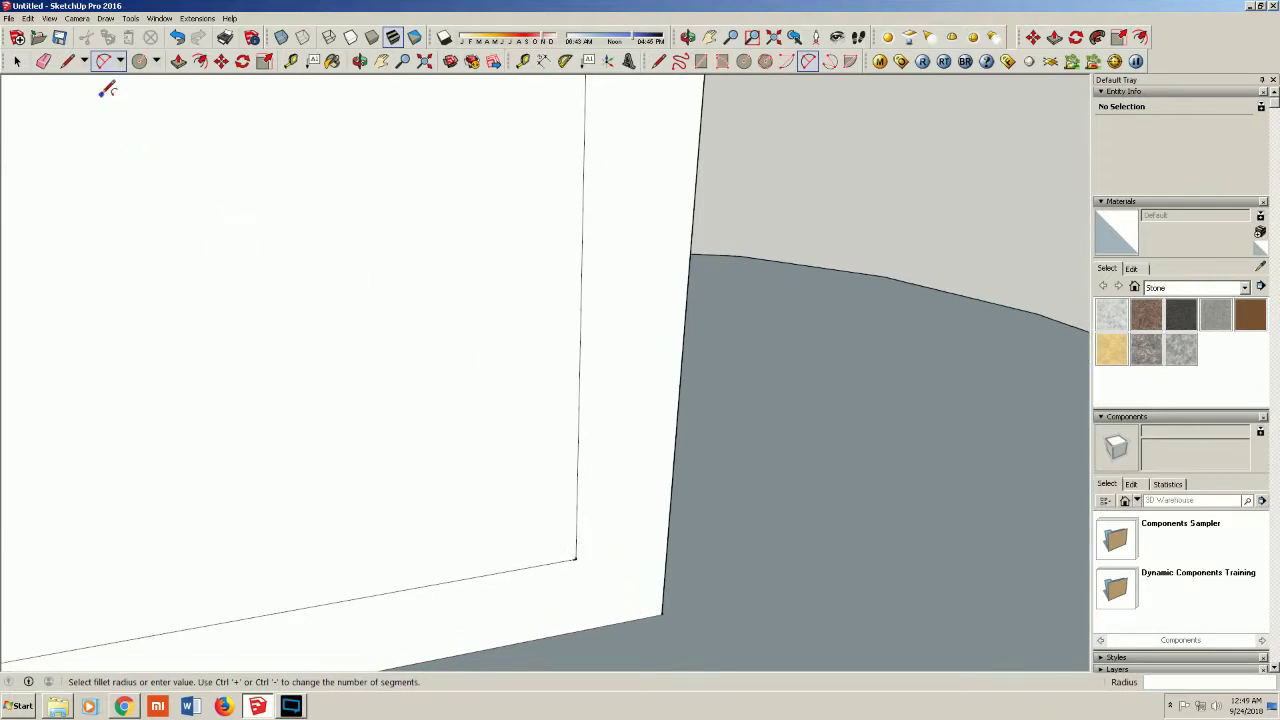
{"action": "left_click", "coordinate": [59, 37]}
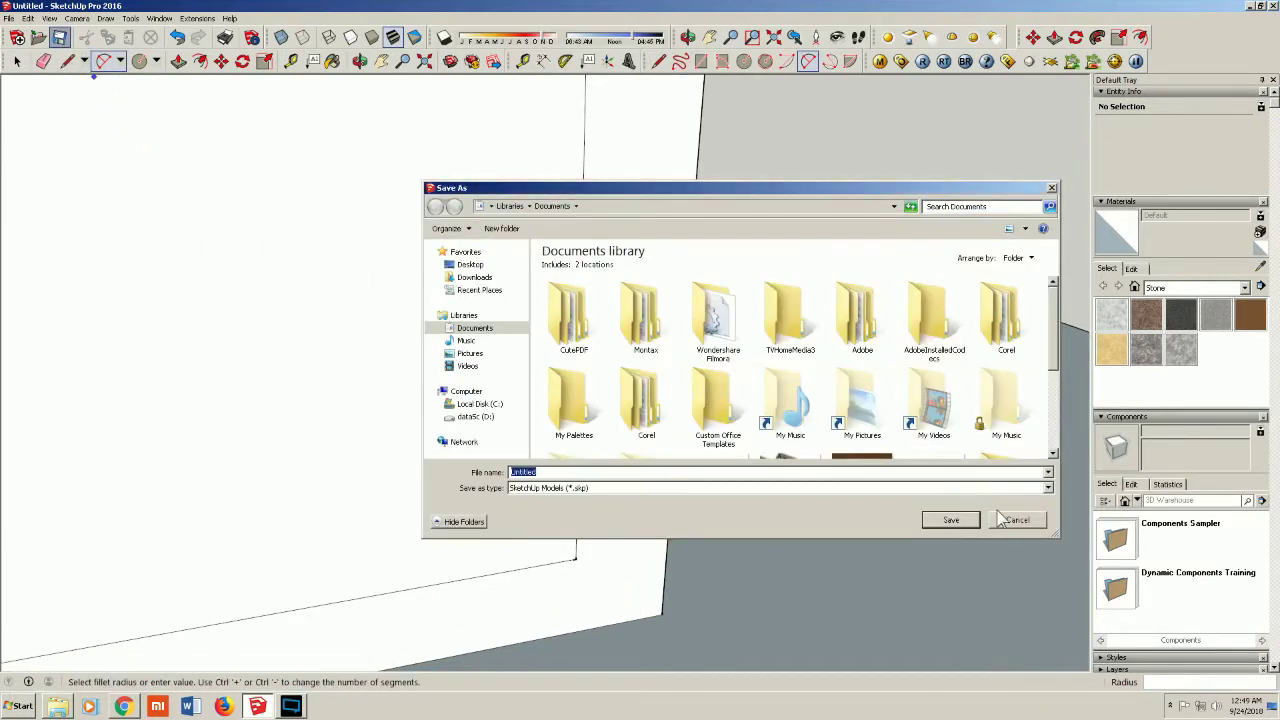
Dismiss Save As and draw a line closing the profile's bottom corner against the outer wall
{"action": "left_click", "coordinate": [1000, 518]}
{"action": "left_click", "coordinate": [68, 61]}
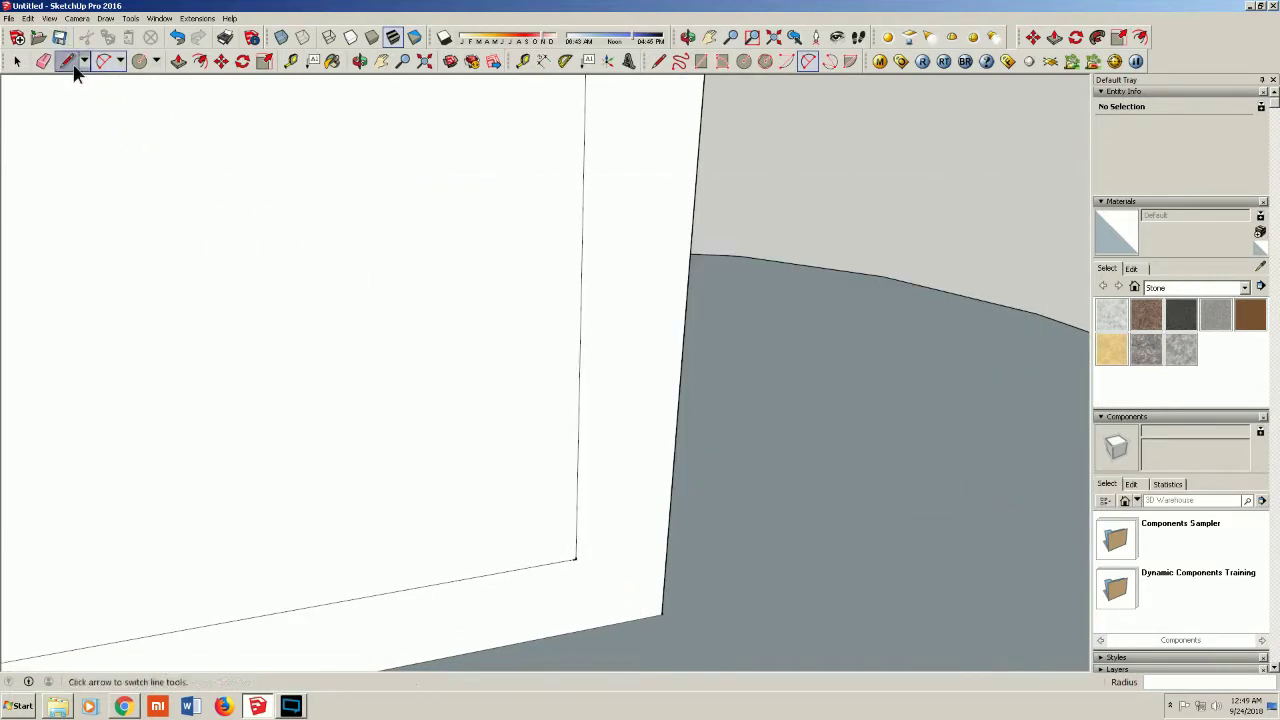
{"action": "left_click", "coordinate": [576, 557]}
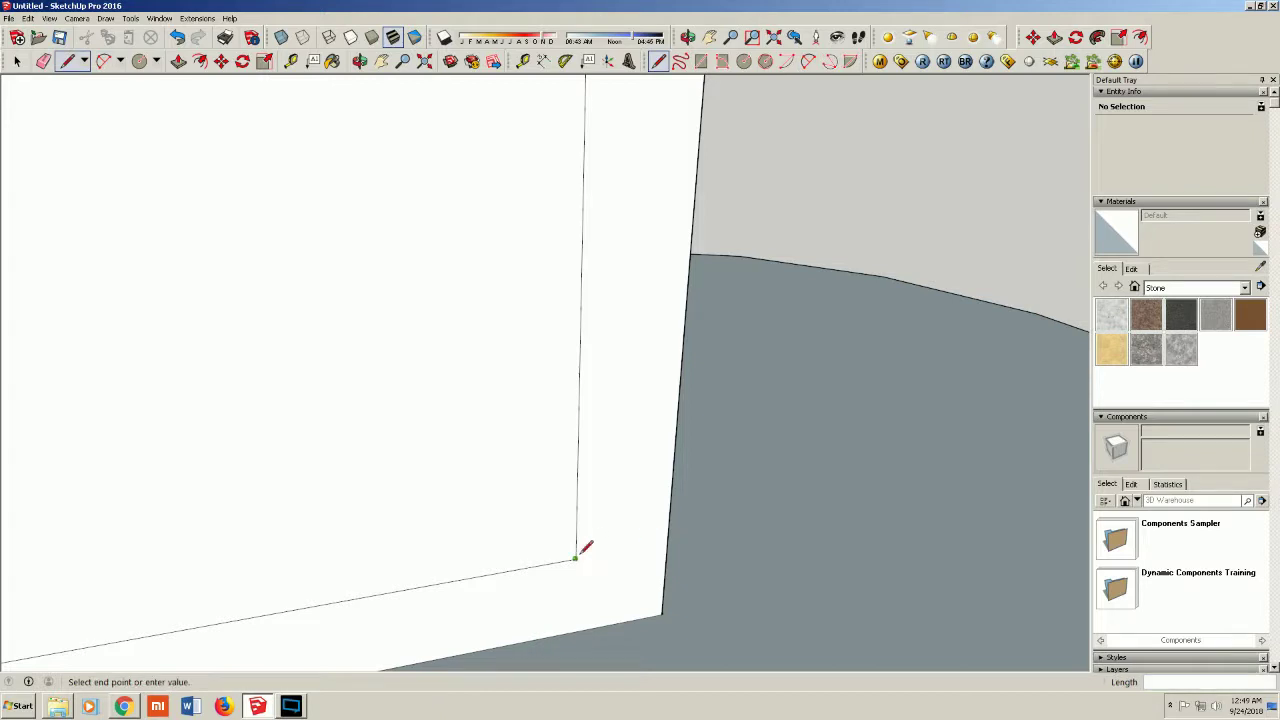
{"action": "left_click", "coordinate": [668, 543]}
{"action": "scroll", "coordinate": [491, 486], "scroll_direction": "down", "scroll_amount": 3}
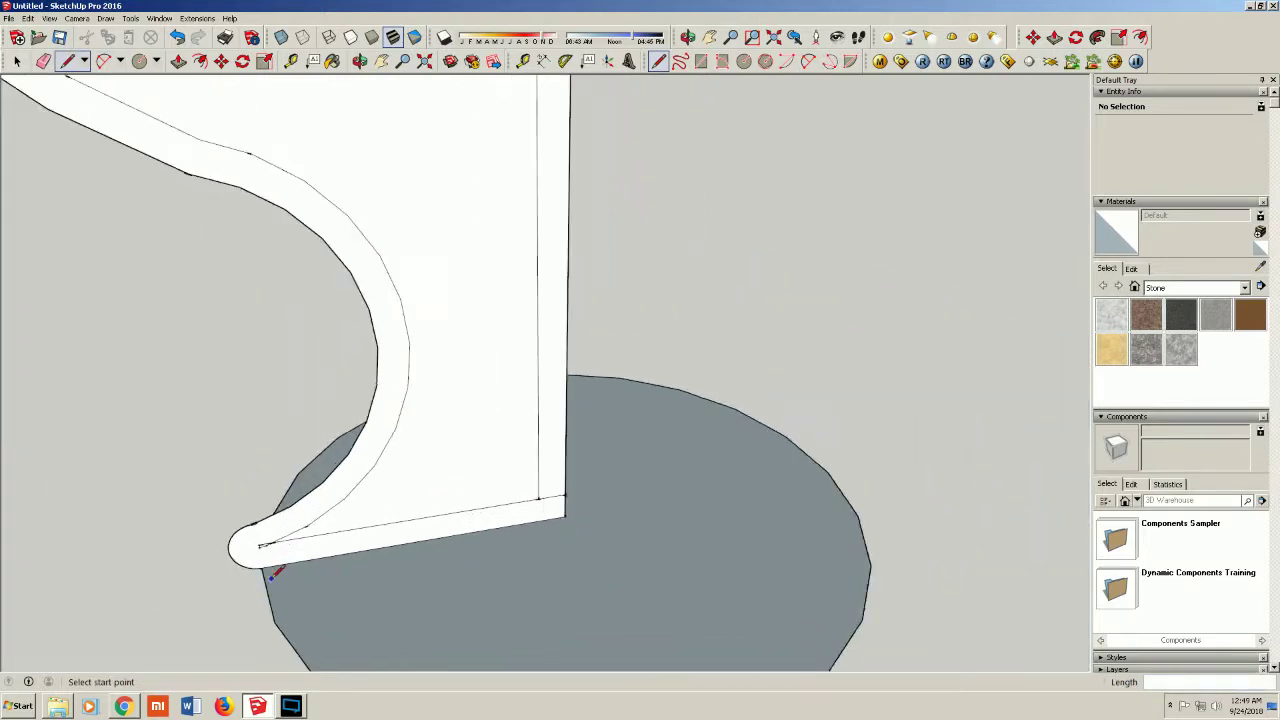
{"action": "scroll", "coordinate": [250, 545], "scroll_direction": "up", "scroll_amount": 3}
{"action": "scroll", "coordinate": [250, 545], "scroll_direction": "up", "scroll_amount": 3}
{"action": "scroll", "coordinate": [263, 520], "scroll_direction": "up", "scroll_amount": 3}
Erase the extra arc and side edges, removing the profile's large inner face
{"action": "key", "text": "e"}
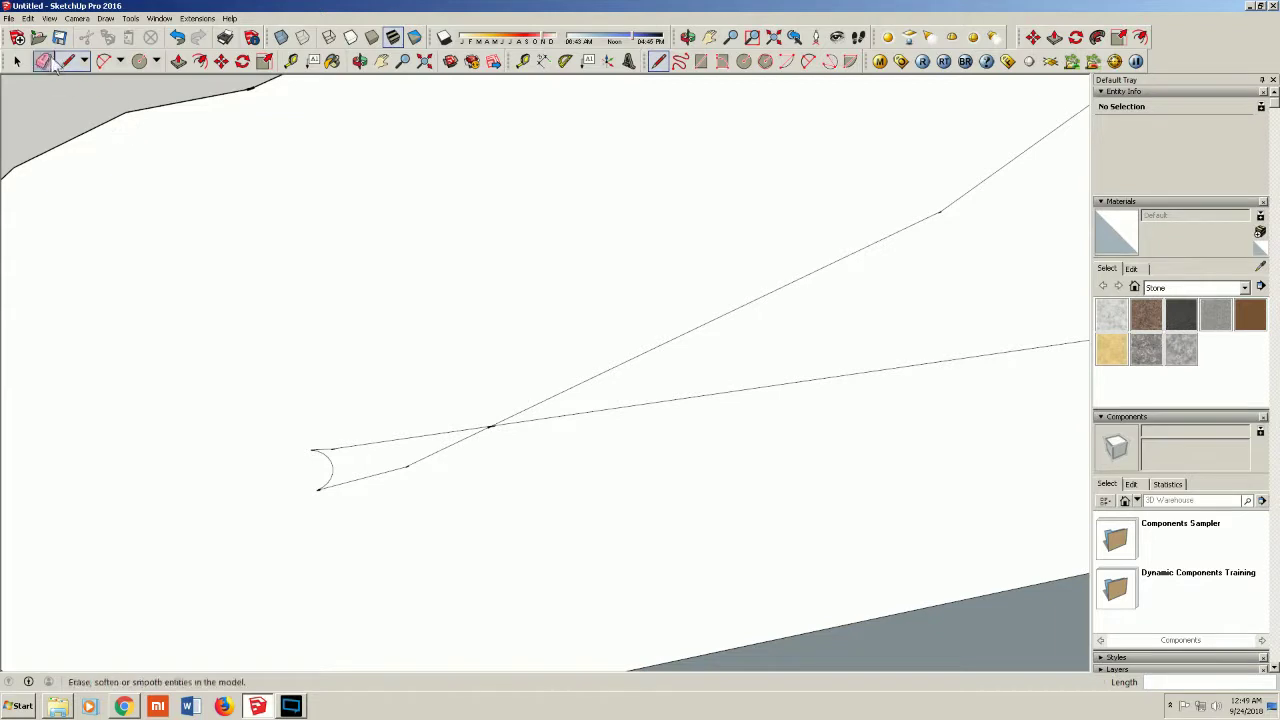
{"action": "left_click_drag", "start_coordinate": [352, 449], "coordinate": [343, 498]}
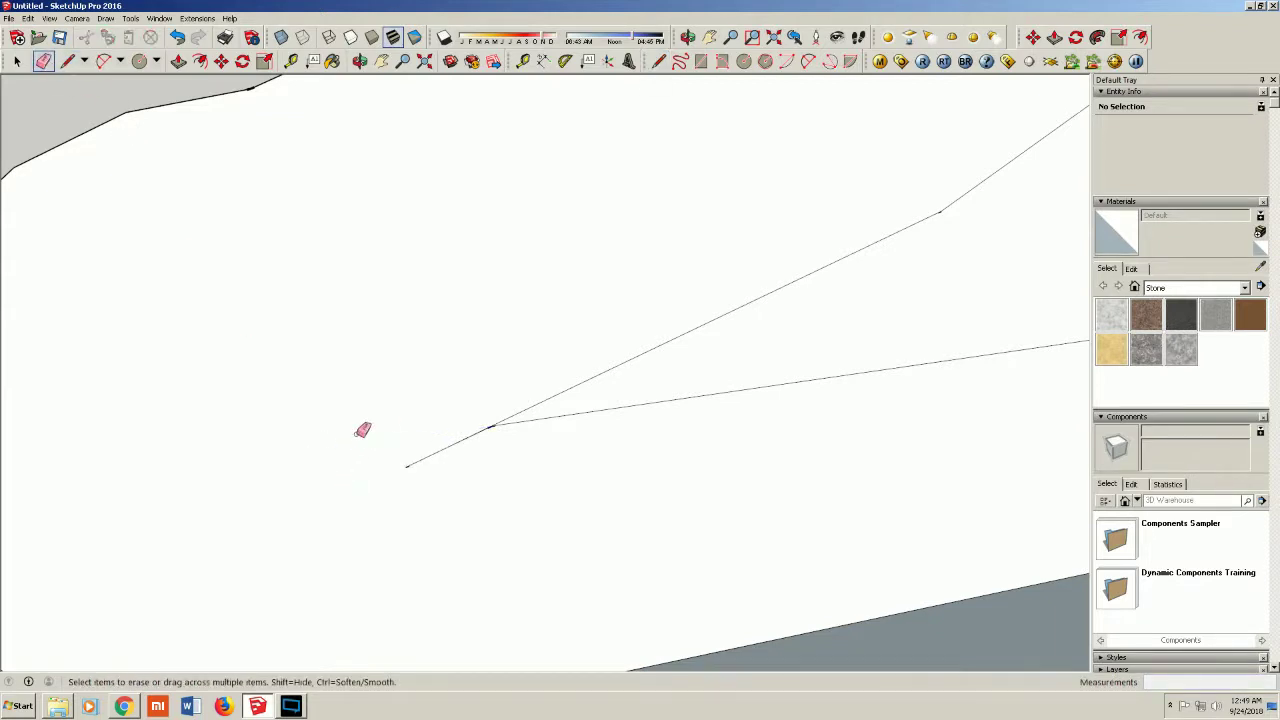
{"action": "scroll", "coordinate": [368, 430], "scroll_direction": "down", "scroll_amount": 2}
{"action": "scroll", "coordinate": [378, 375], "scroll_direction": "down", "scroll_amount": 2}
{"action": "scroll", "coordinate": [446, 333], "scroll_direction": "down", "scroll_amount": 2}
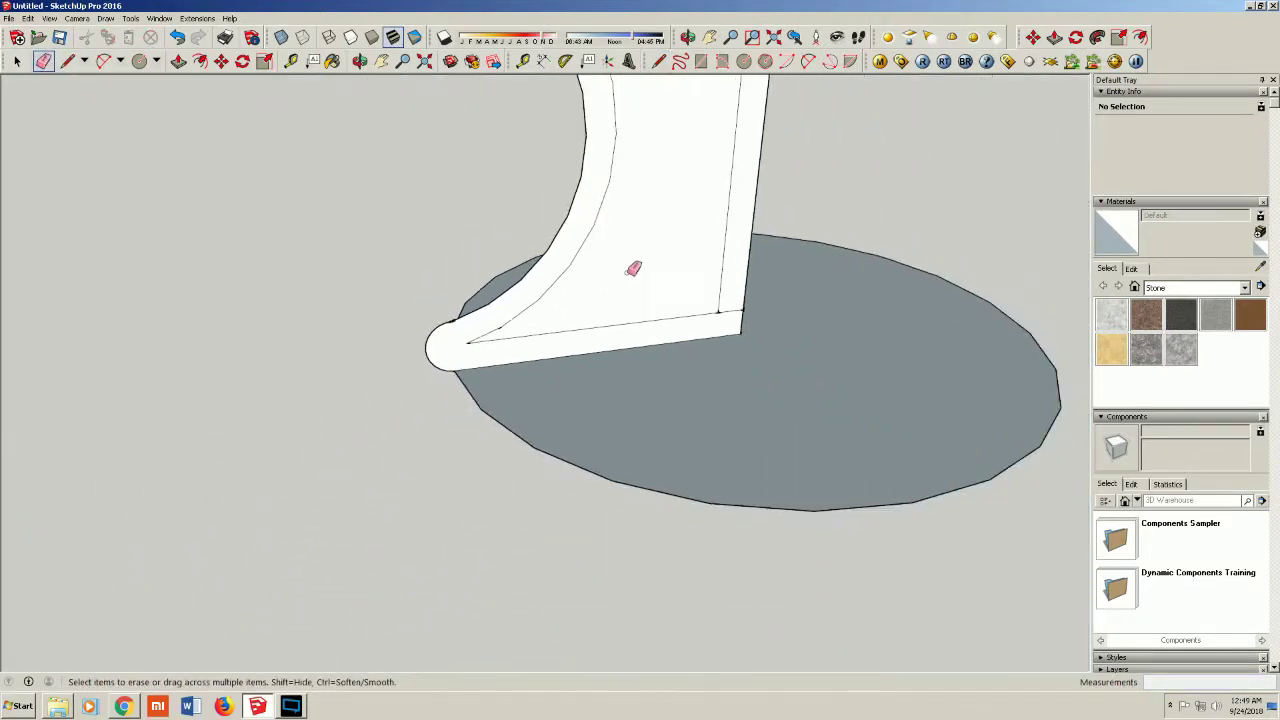
{"action": "left_click", "coordinate": [766, 248]}
{"action": "scroll", "coordinate": [695, 183], "scroll_direction": "down", "scroll_amount": 2}
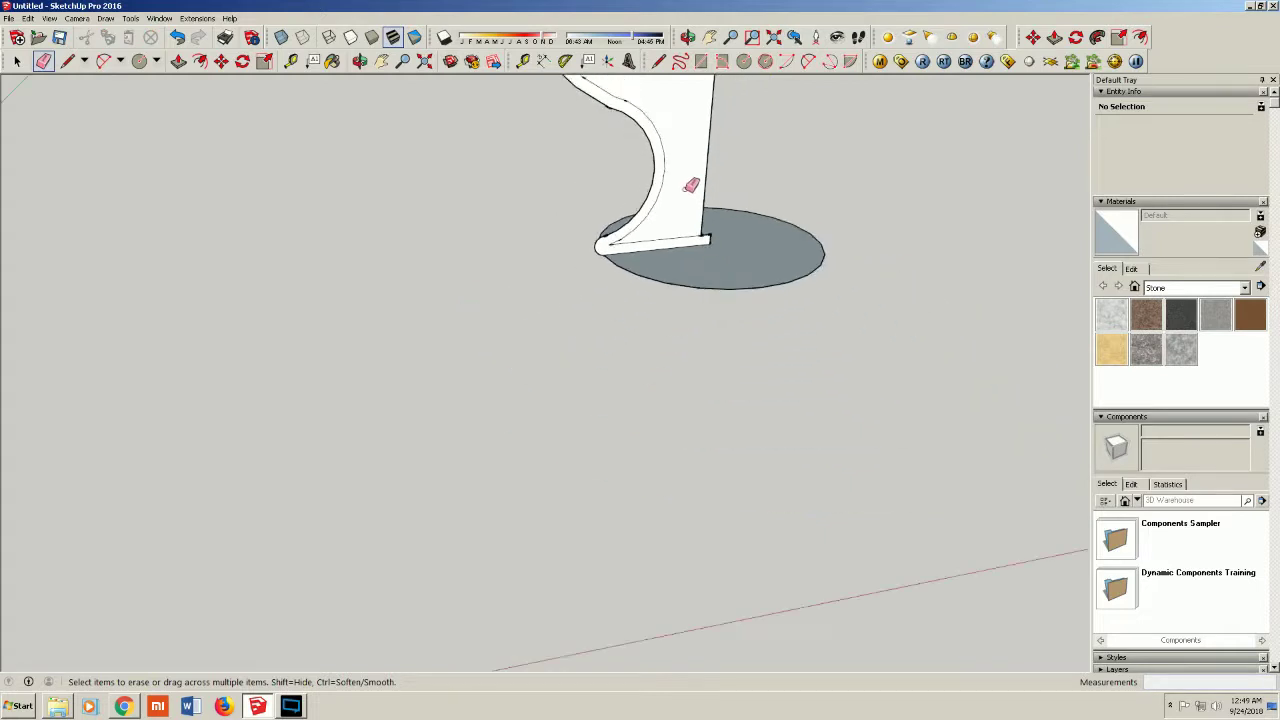
{"action": "left_click", "coordinate": [706, 115]}
Erase the leftover lines at the strip's top and orbit it upright over the disc
{"action": "left_click", "coordinate": [381, 61]}
{"action": "left_click_drag", "start_coordinate": [586, 180], "coordinate": [586, 437]}
{"action": "left_click_drag", "start_coordinate": [569, 216], "coordinate": [537, 517]}
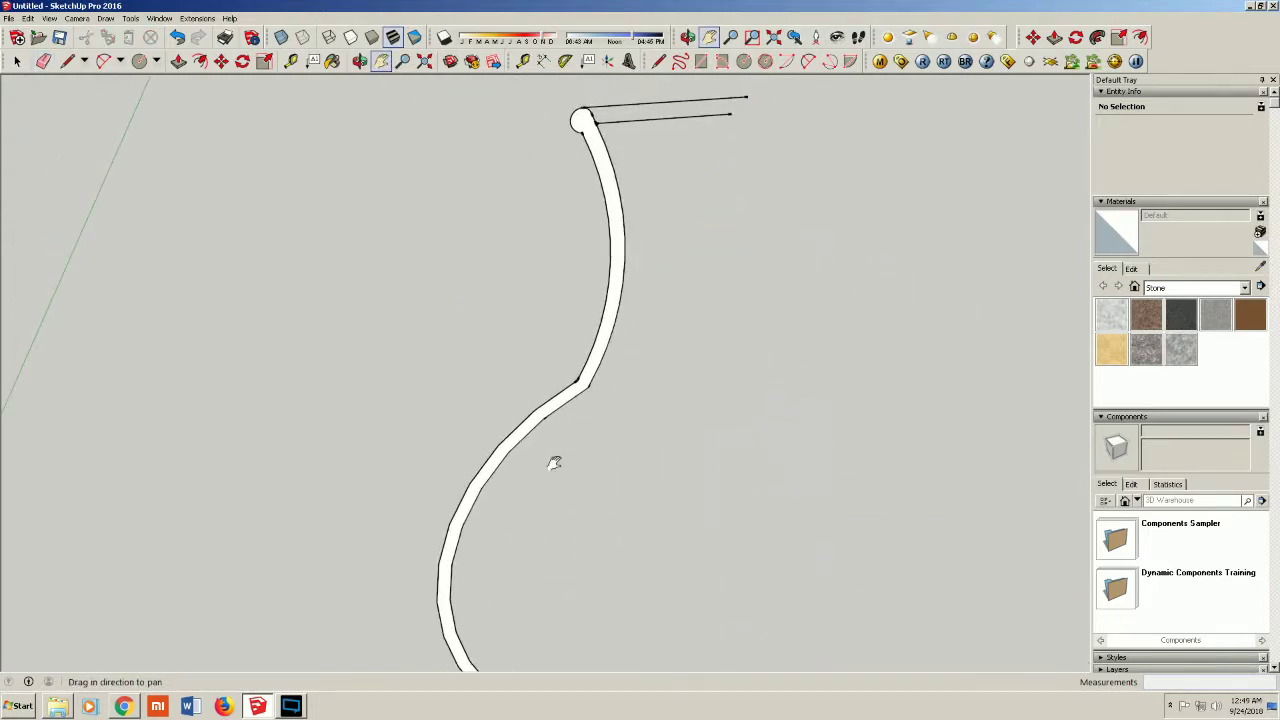
{"action": "left_click_drag", "start_coordinate": [594, 106], "coordinate": [509, 326]}
{"action": "left_click", "coordinate": [43, 61]}
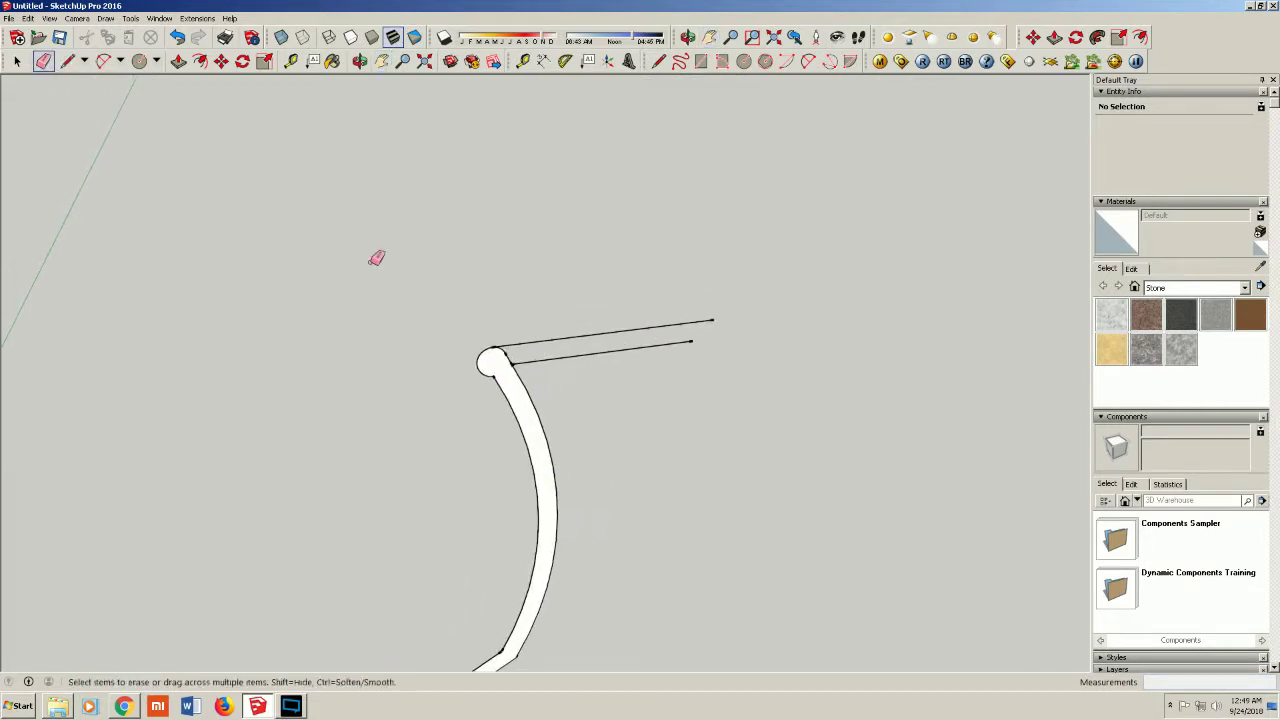
{"action": "left_click_drag", "start_coordinate": [603, 378], "coordinate": [583, 354]}
{"action": "mouse_move", "coordinate": [583, 354]}
{"action": "middle_mouse_down"}
{"action": "mouse_move", "coordinate": [557, 491]}
{"action": "mouse_move", "coordinate": [399, 260]}
{"action": "middle_mouse_up"}
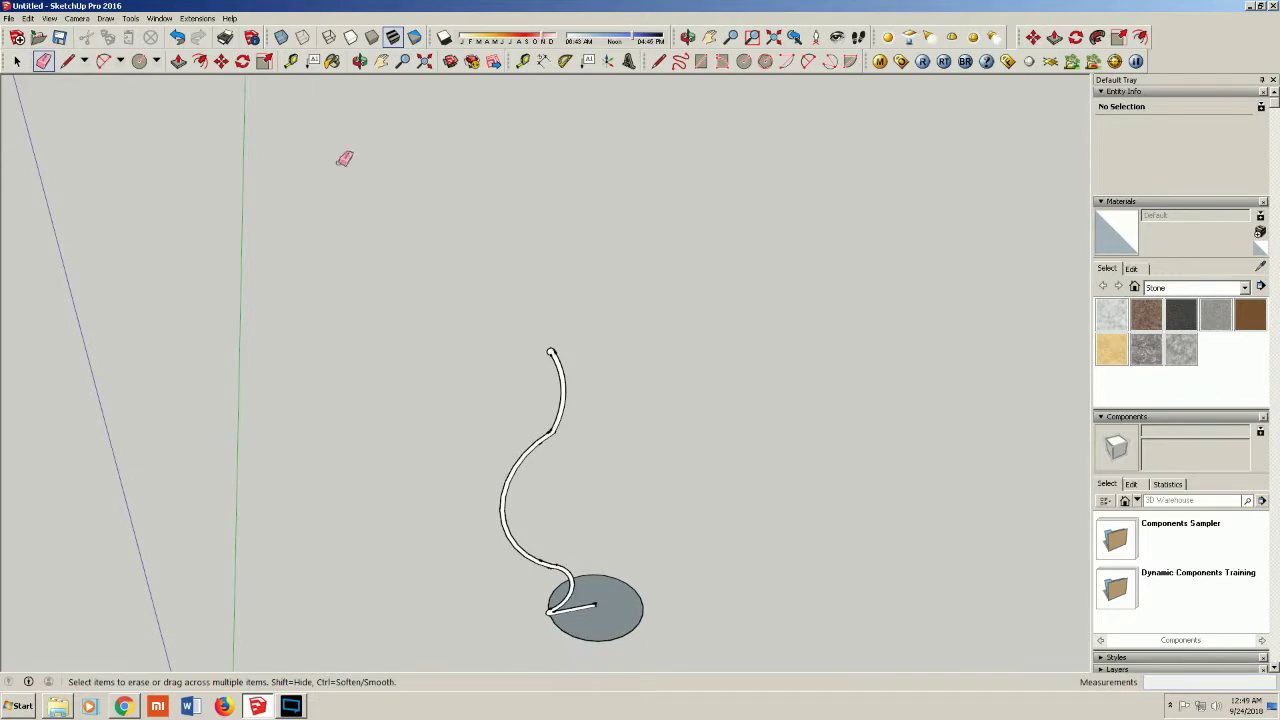
{"action": "left_click", "coordinate": [359, 61]}
{"action": "mouse_move", "coordinate": [574, 506]}
{"action": "left_mouse_down"}
{"action": "mouse_move", "coordinate": [851, 551]}
{"action": "mouse_move", "coordinate": [617, 572]}
{"action": "left_mouse_up"}
{"action": "scroll", "coordinate": [617, 572], "scroll_direction": "up", "scroll_amount": 3}
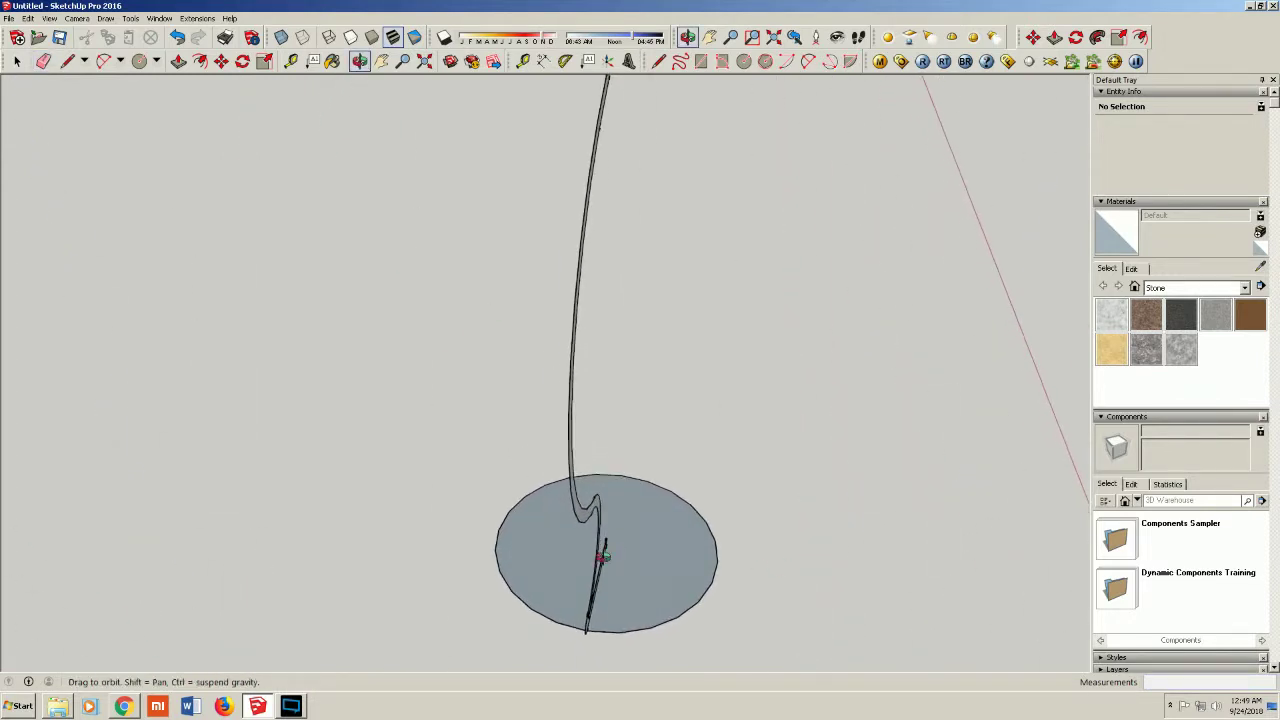
Sweep the wall profile around the disc's edge with Follow Me into a full vase
{"action": "left_click", "coordinate": [1097, 37]}
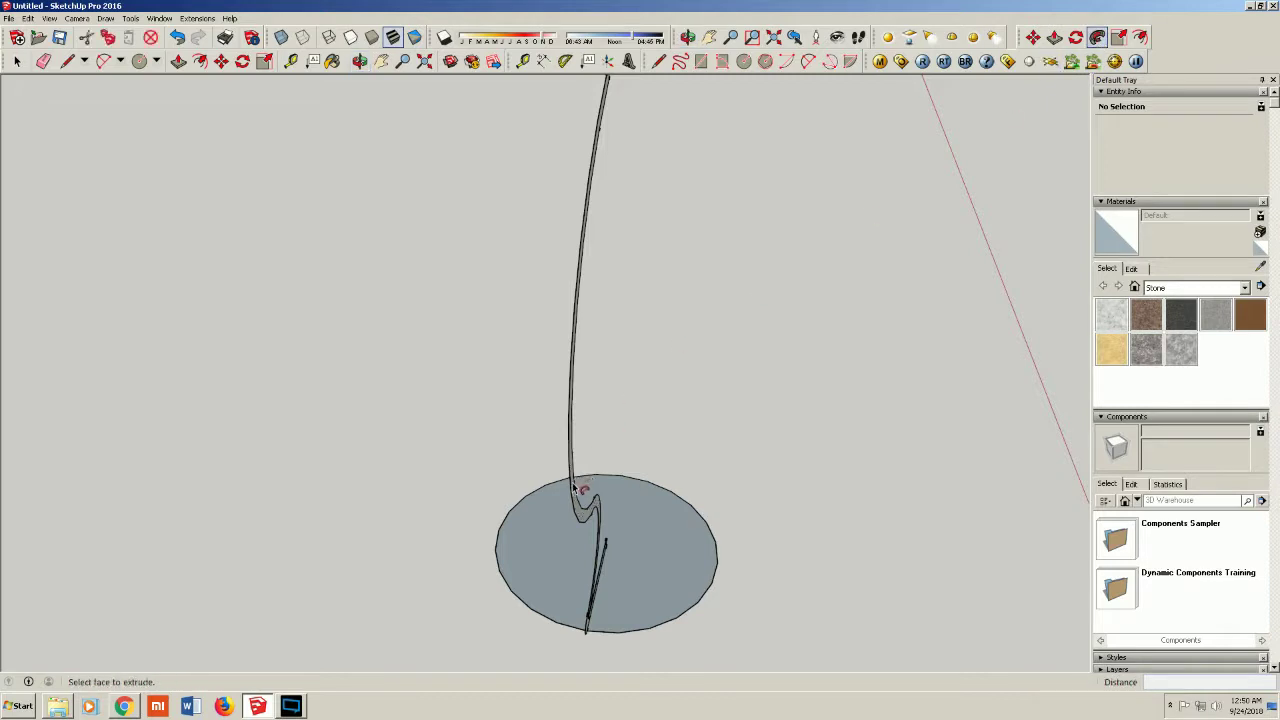
{"action": "mouse_move", "coordinate": [576, 488]}
{"action": "left_mouse_down"}
{"action": "mouse_move", "coordinate": [703, 548]}
{"action": "mouse_move", "coordinate": [565, 498]}
{"action": "left_mouse_up"}
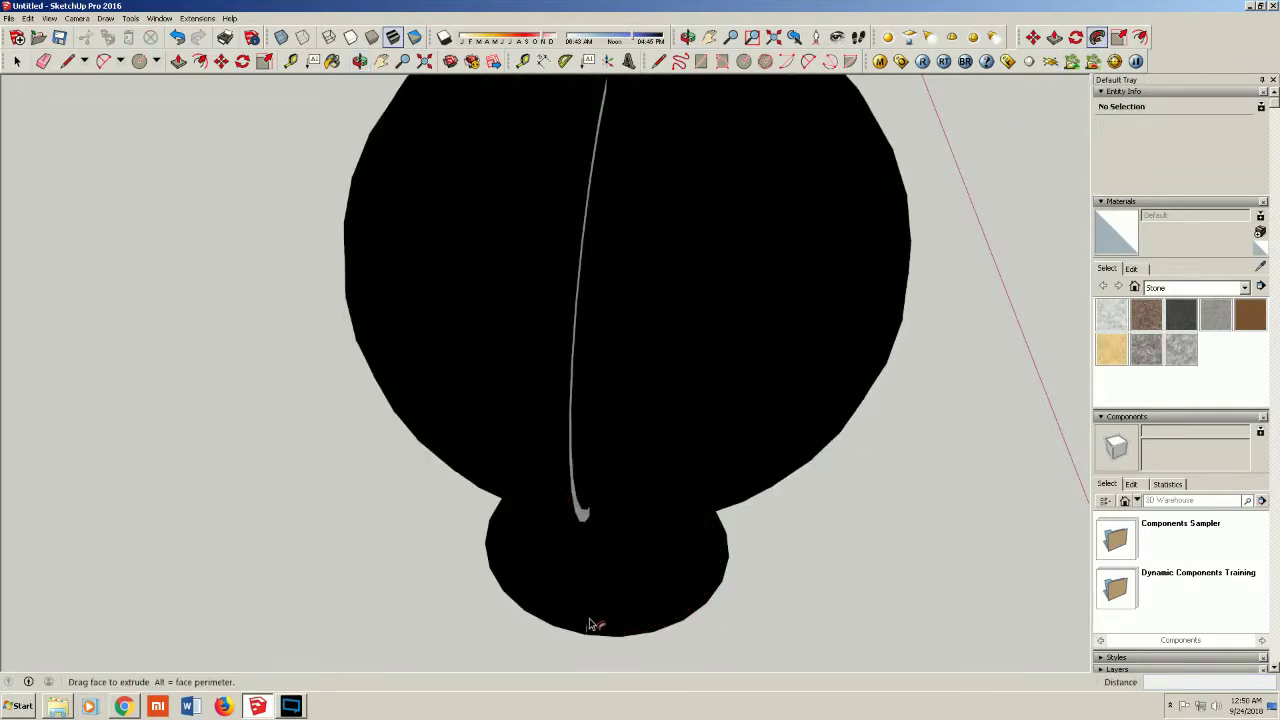
{"action": "left_click_drag", "start_coordinate": [590, 625], "coordinate": [571, 518]}
{"action": "scroll", "coordinate": [565, 480], "scroll_direction": "down", "scroll_amount": 2}
{"action": "scroll", "coordinate": [560, 410], "scroll_direction": "up", "scroll_amount": 2}
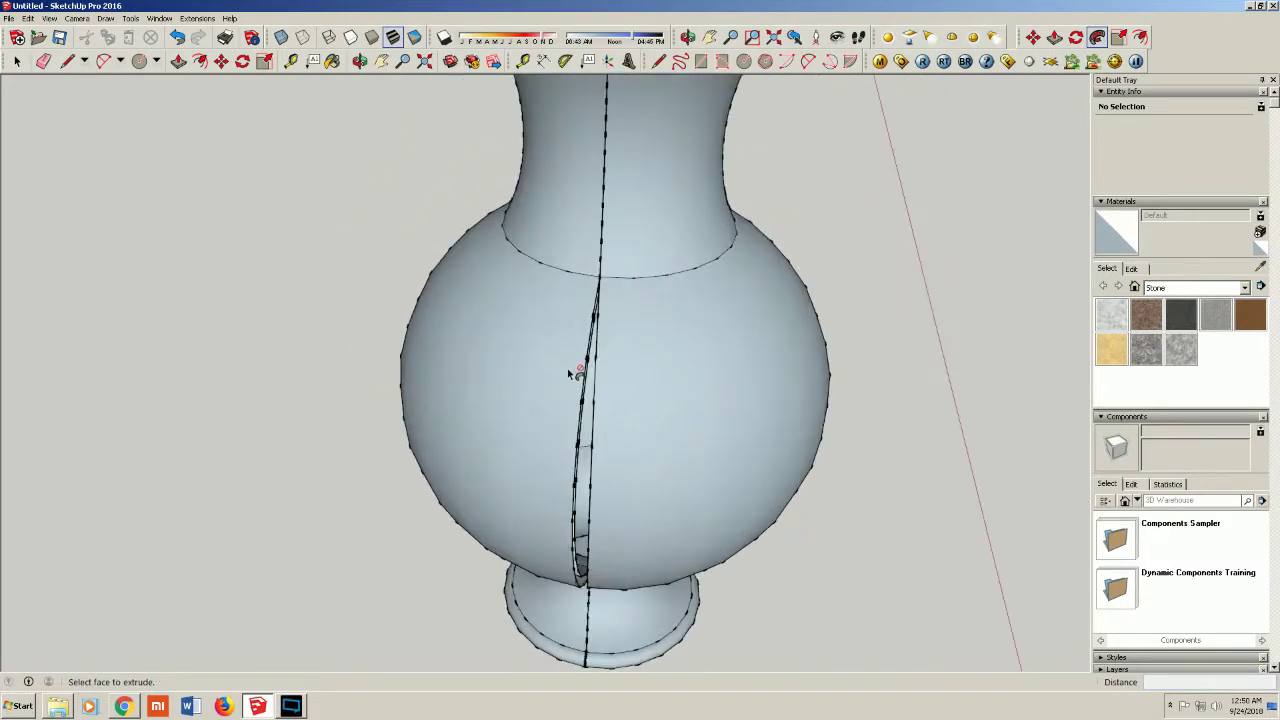
{"action": "scroll", "coordinate": [580, 365], "scroll_direction": "down", "scroll_amount": 2}
Orbit and zoom around the vase, looking into its opening and at the base seam
{"action": "middle_click_drag", "start_coordinate": [570, 170], "coordinate": [339, 422]}
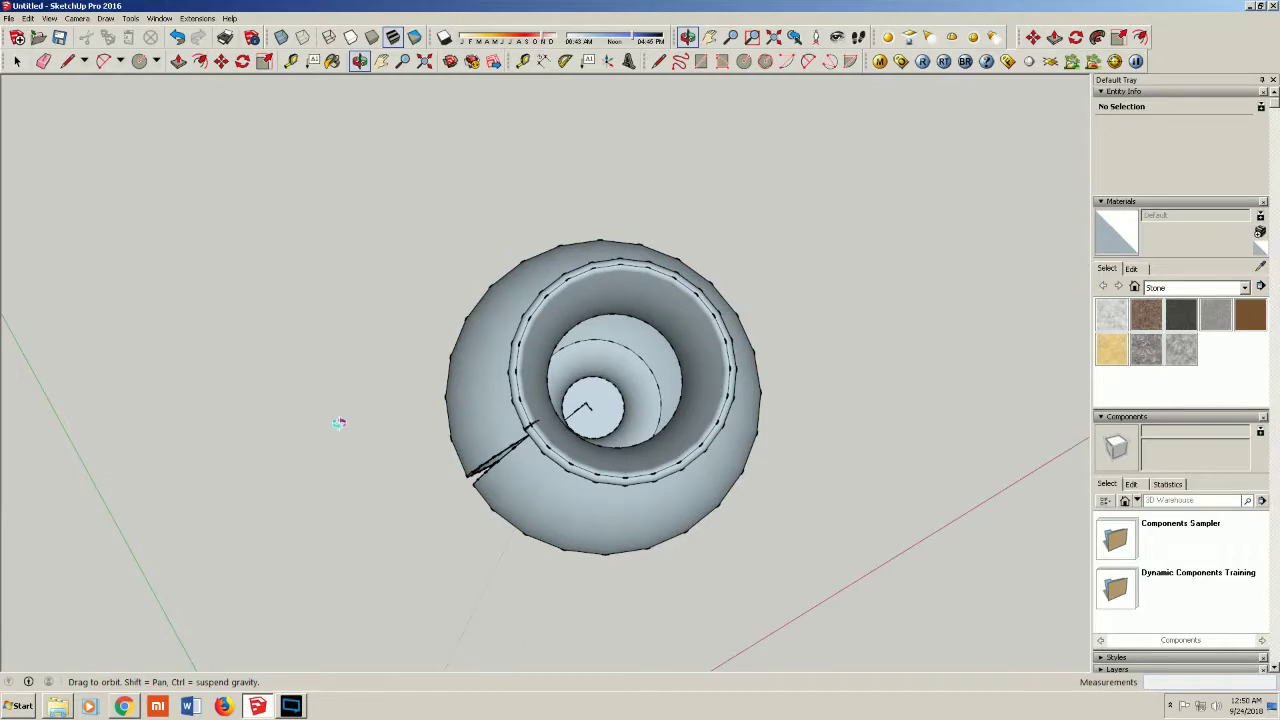
{"action": "scroll", "coordinate": [467, 420], "scroll_direction": "up", "scroll_amount": 3}
{"action": "mouse_move", "coordinate": [547, 500]}
{"action": "middle_mouse_down"}
{"action": "mouse_move", "coordinate": [734, 374]}
{"action": "mouse_move", "coordinate": [614, 521]}
{"action": "mouse_move", "coordinate": [751, 334]}
{"action": "mouse_move", "coordinate": [703, 514]}
{"action": "mouse_move", "coordinate": [660, 400]}
{"action": "mouse_move", "coordinate": [668, 389]}
{"action": "middle_mouse_up"}
{"action": "scroll", "coordinate": [668, 389], "scroll_direction": "down", "scroll_amount": 3}
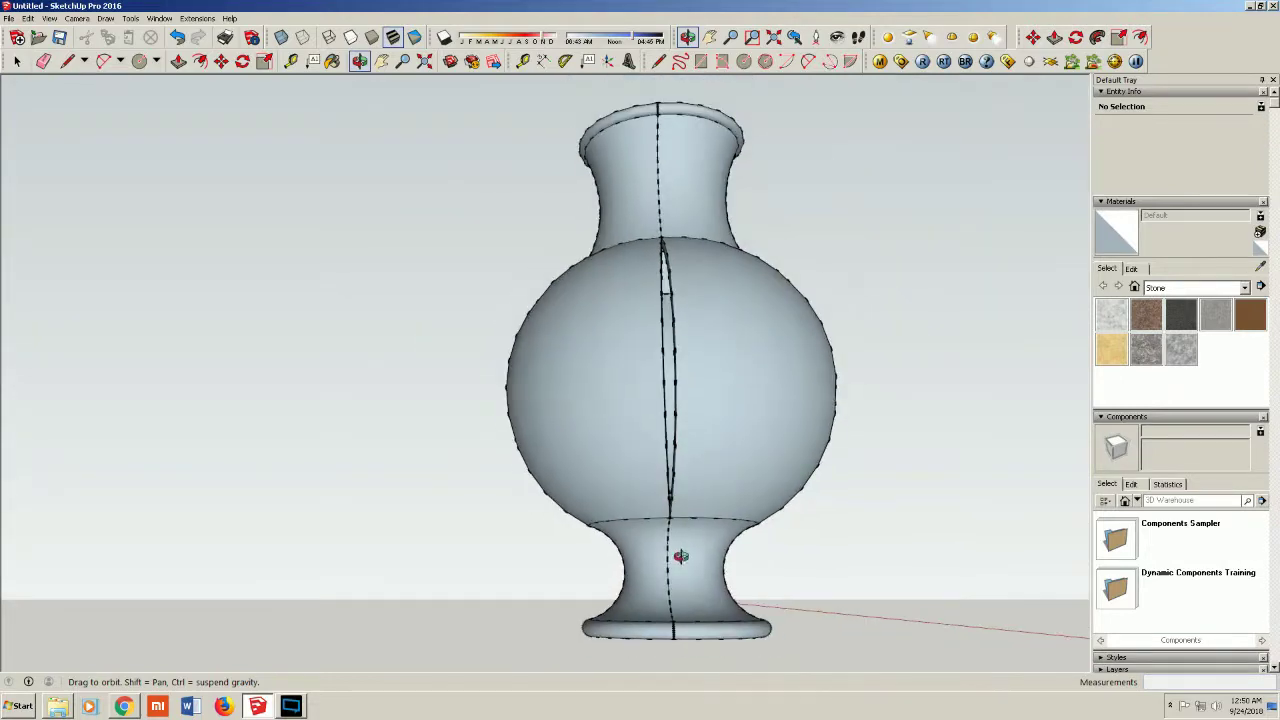
{"action": "scroll", "coordinate": [677, 551], "scroll_direction": "down", "scroll_amount": 1}
{"action": "scroll", "coordinate": [640, 661], "scroll_direction": "up", "scroll_amount": 3}
{"action": "scroll", "coordinate": [651, 646], "scroll_direction": "up", "scroll_amount": 2}
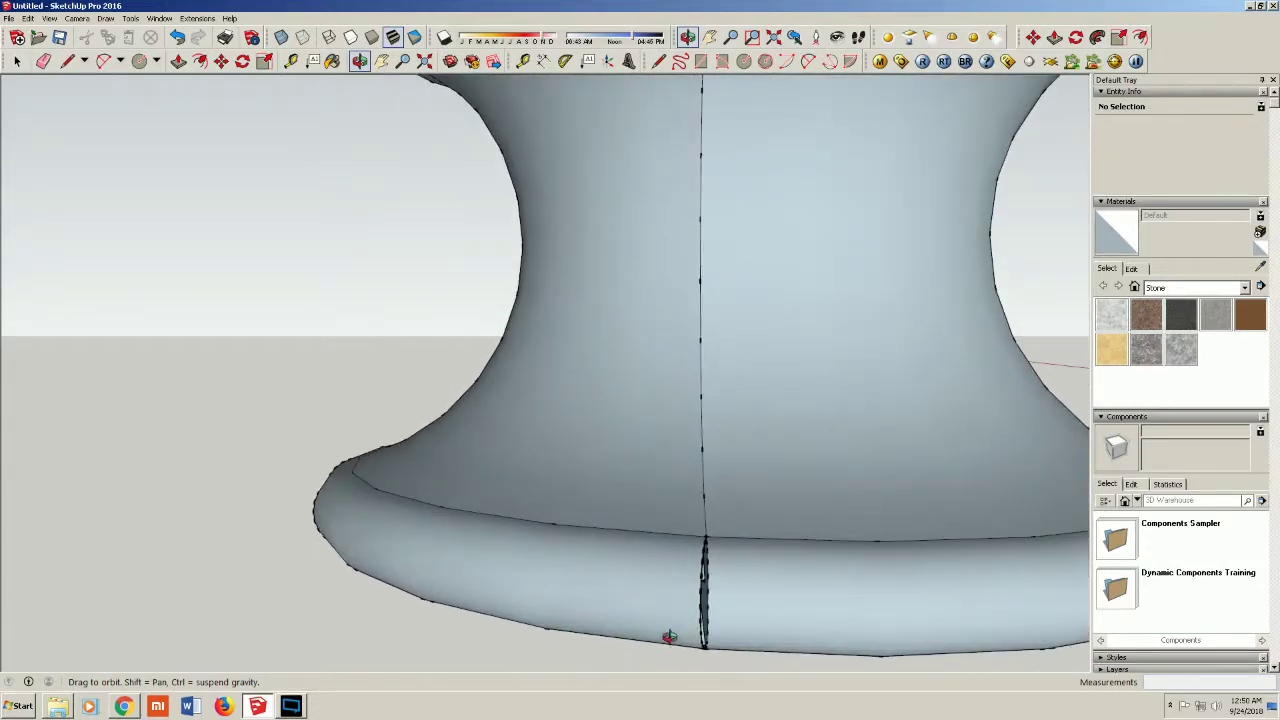
{"action": "mouse_move", "coordinate": [706, 626]}
{"action": "middle_mouse_down"}
{"action": "mouse_move", "coordinate": [666, 614]}
{"action": "mouse_move", "coordinate": [666, 672]}
{"action": "mouse_move", "coordinate": [709, 523]}
{"action": "mouse_move", "coordinate": [690, 542]}
{"action": "middle_mouse_up"}
{"action": "scroll", "coordinate": [690, 542], "scroll_direction": "up", "scroll_amount": 1}
{"action": "scroll", "coordinate": [700, 480], "scroll_direction": "up", "scroll_amount": 2}
{"action": "scroll", "coordinate": [714, 400], "scroll_direction": "up", "scroll_amount": 2}
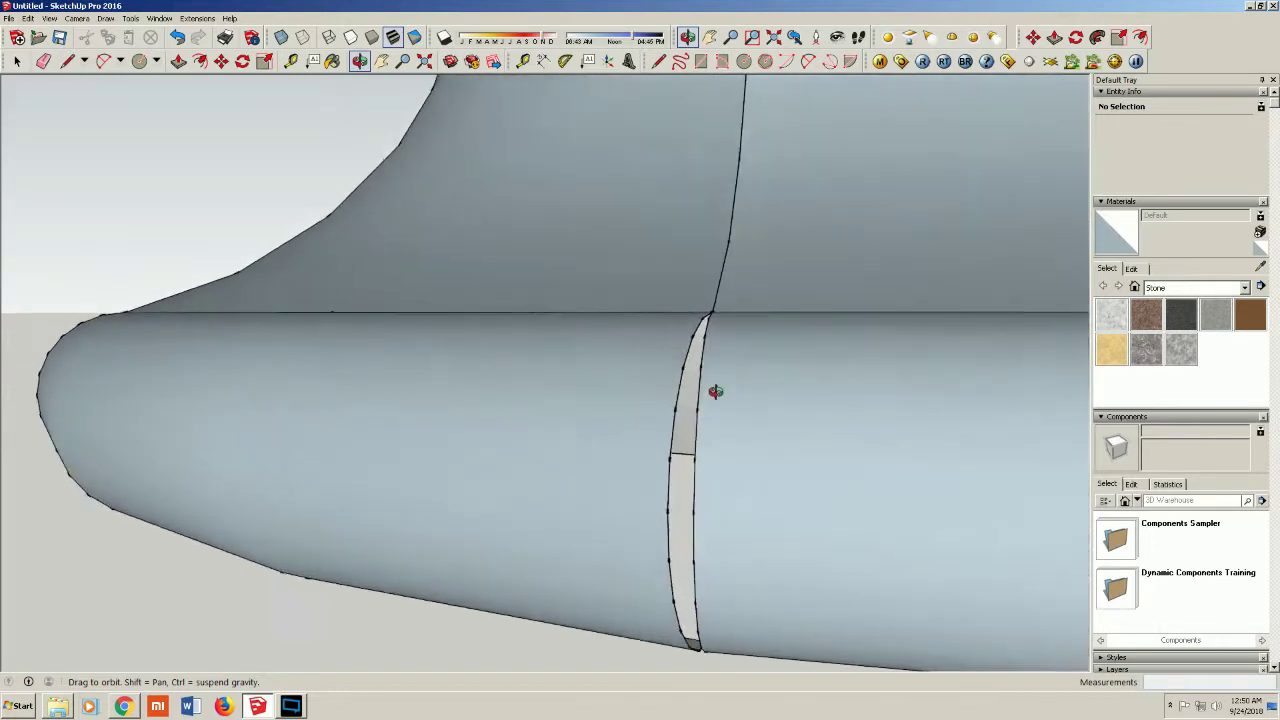
{"action": "scroll", "coordinate": [710, 412], "scroll_direction": "up", "scroll_amount": 2}
{"action": "left_click", "coordinate": [67, 61]}
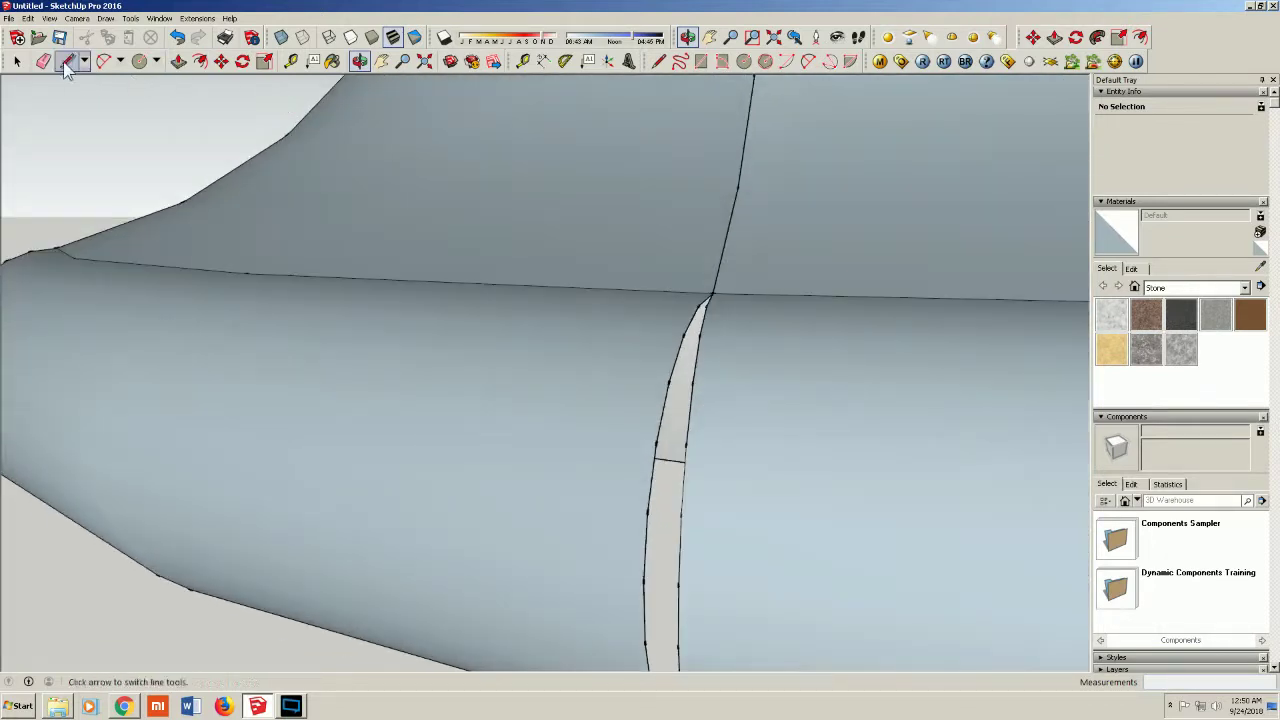
Draw short lines across the top of the seam gap and across the seam strip
{"action": "scroll", "coordinate": [677, 275], "scroll_direction": "up", "scroll_amount": 1}
{"action": "scroll", "coordinate": [677, 275], "scroll_direction": "up", "scroll_amount": 1}
{"action": "left_click", "coordinate": [730, 329]}
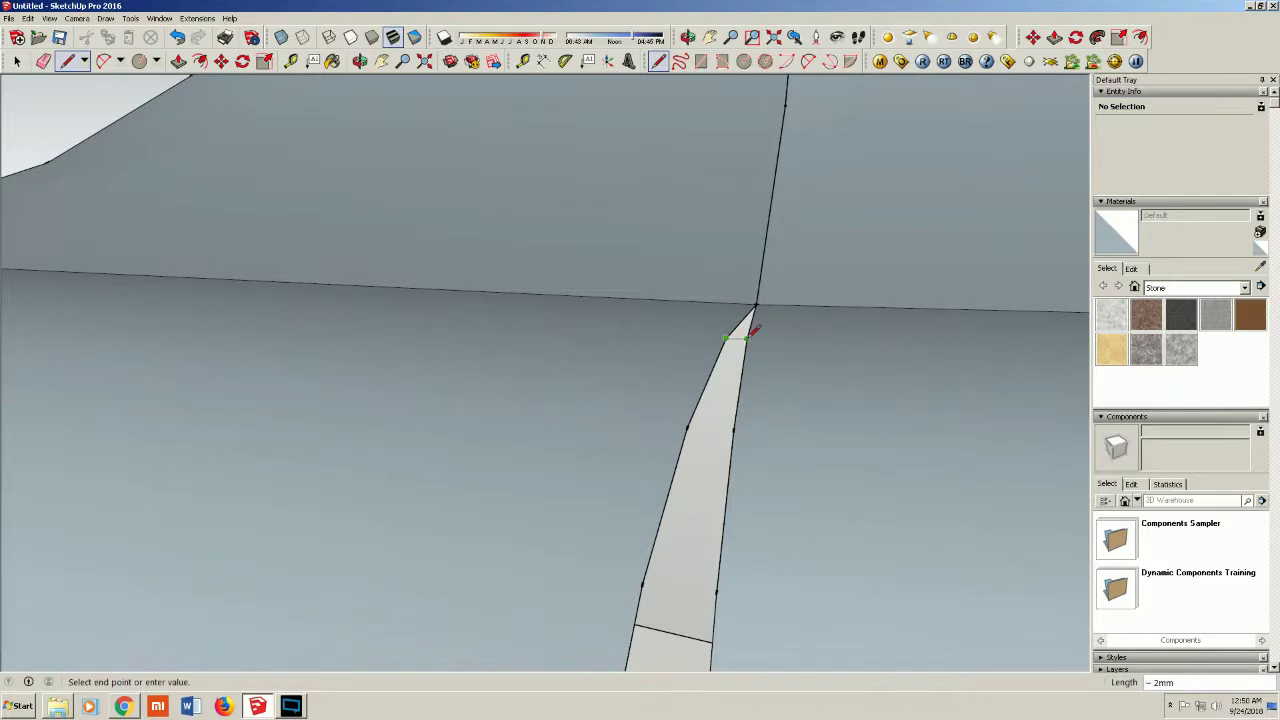
{"action": "left_click", "coordinate": [756, 332]}
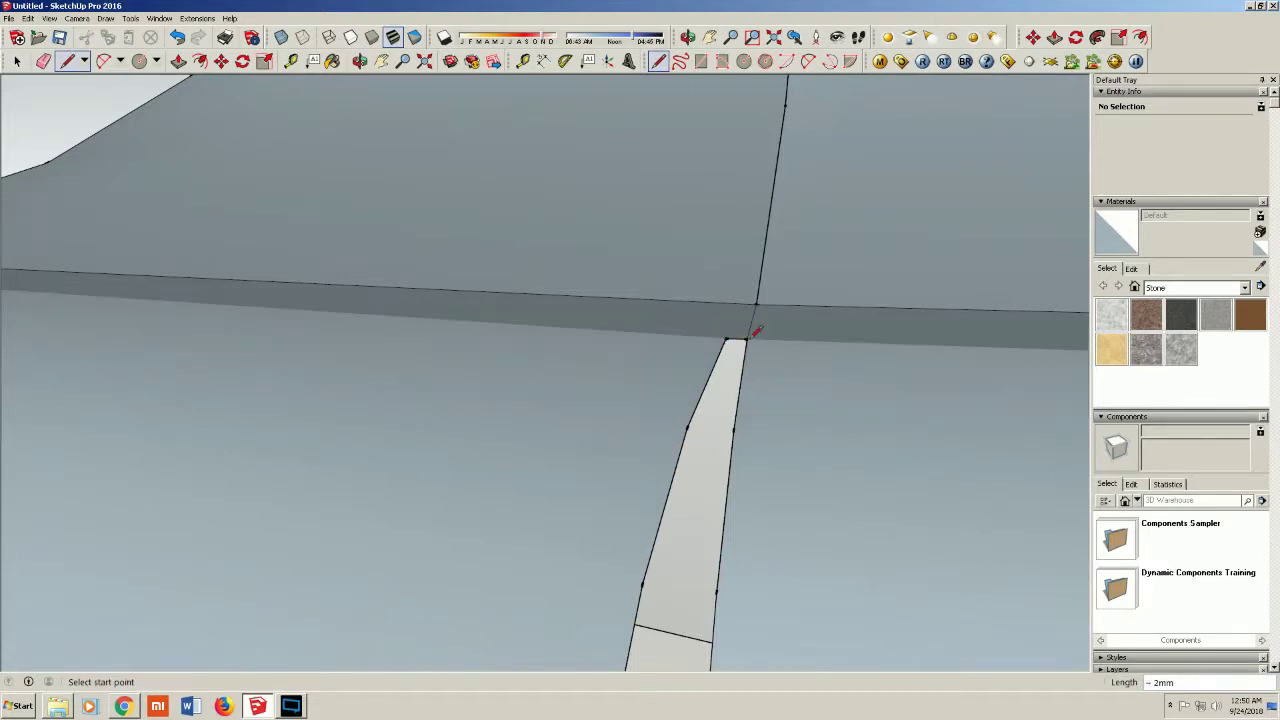
{"action": "left_click", "coordinate": [735, 425]}
{"action": "scroll", "coordinate": [734, 423], "scroll_direction": "down", "scroll_amount": 3}
{"action": "left_click", "coordinate": [692, 493]}
{"action": "left_click", "coordinate": [714, 490]}
{"action": "left_click", "coordinate": [721, 440]}
Add edges closing the strip's top and crossing it lower down
{"action": "scroll", "coordinate": [698, 486], "scroll_direction": "up", "scroll_amount": 2}
{"action": "left_click", "coordinate": [686, 487]}
{"action": "left_click", "coordinate": [724, 479]}
{"action": "scroll", "coordinate": [724, 480], "scroll_direction": "down", "scroll_amount": 2}
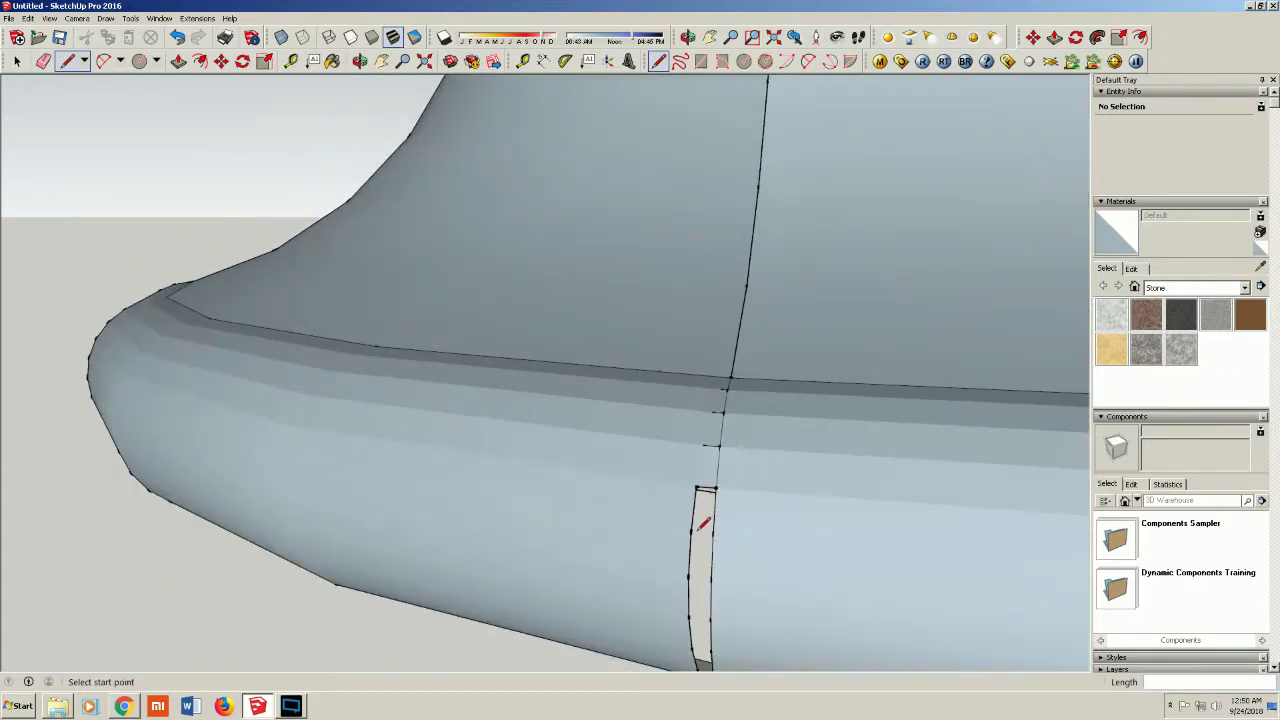
{"action": "left_click", "coordinate": [712, 531]}
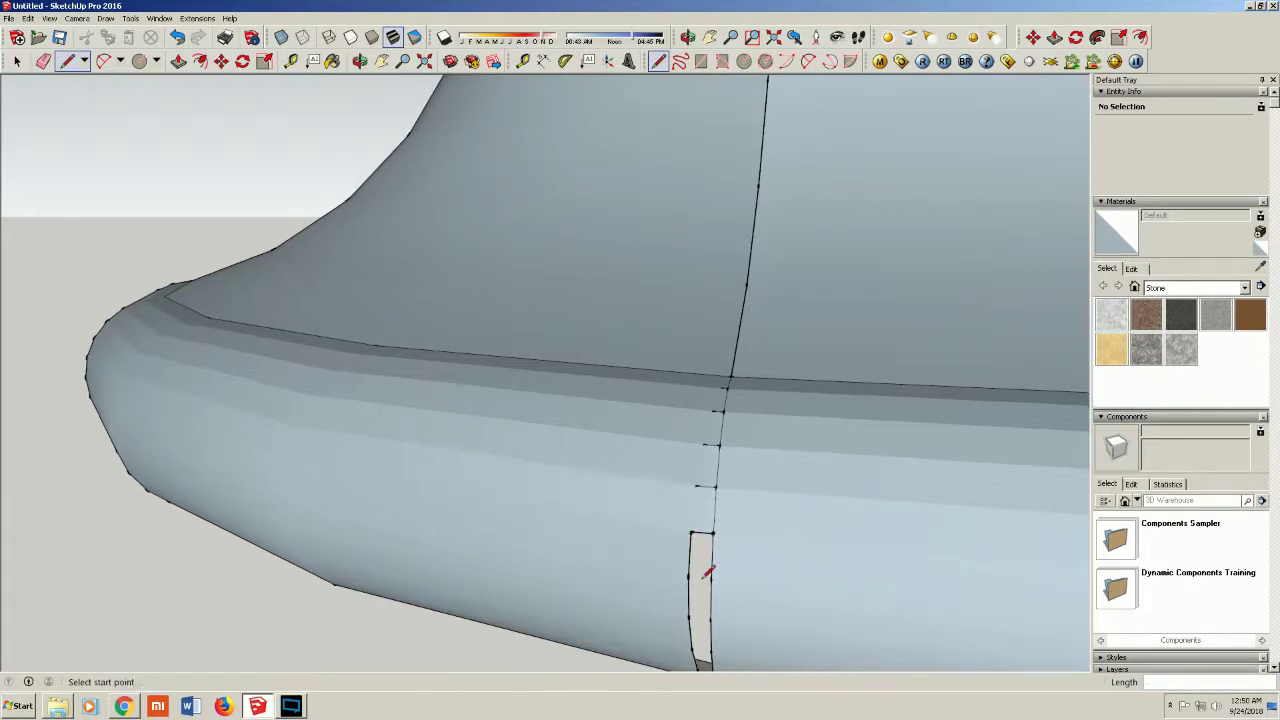
{"action": "left_click", "coordinate": [689, 577]}
{"action": "key", "text": "Escape"}
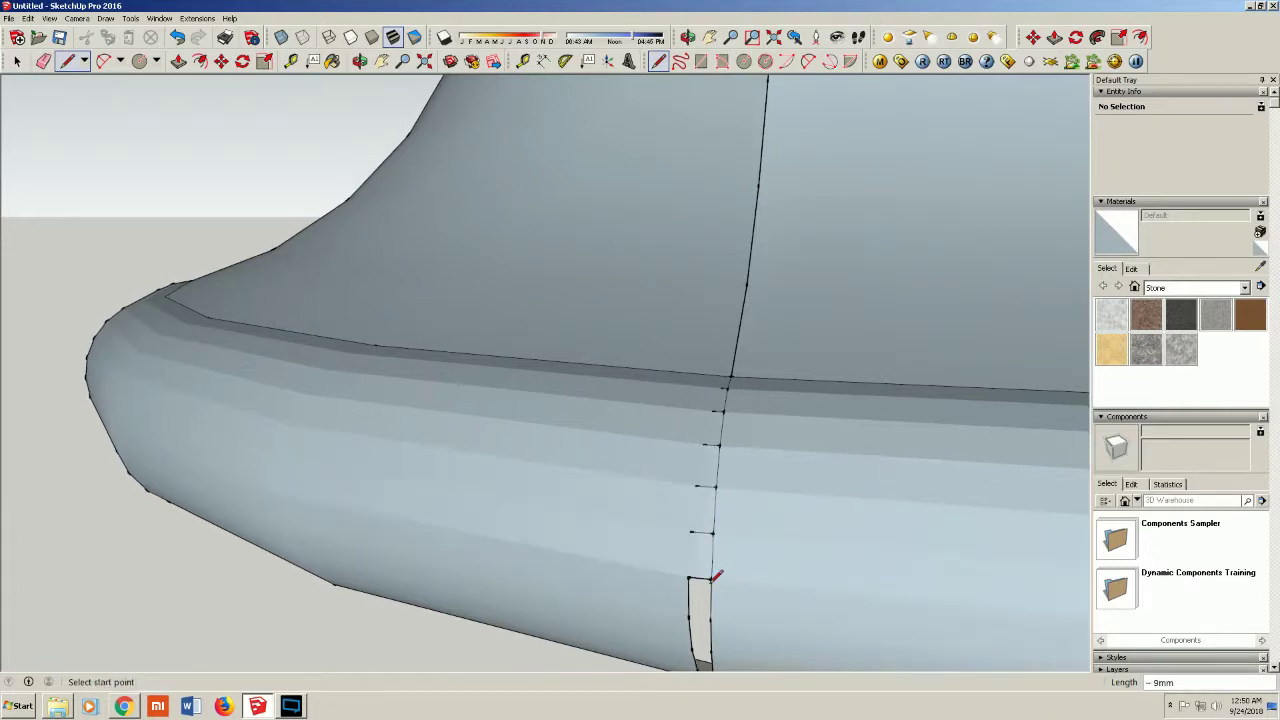
Close the strip gap with edges to its right side, splitting it into faces
{"action": "scroll", "coordinate": [703, 615], "scroll_direction": "up", "scroll_amount": 3}
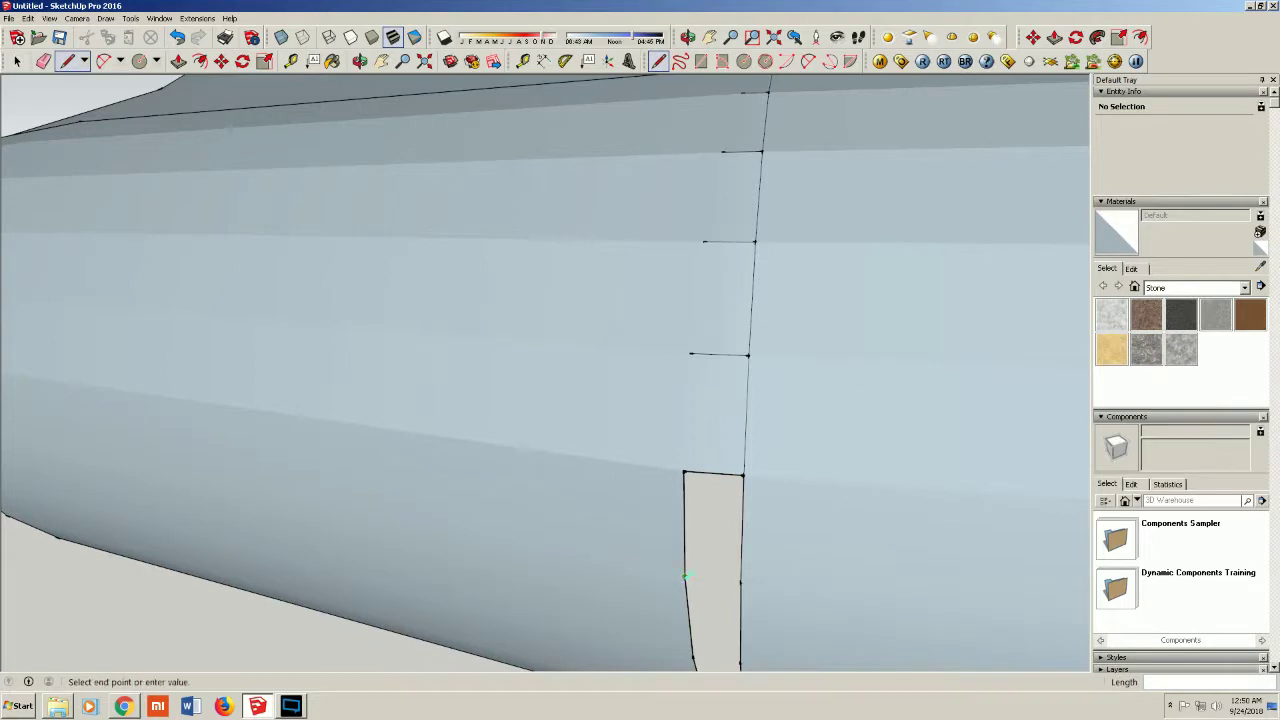
{"action": "left_click", "coordinate": [742, 579]}
{"action": "scroll", "coordinate": [663, 531], "scroll_direction": "down", "scroll_amount": 3}
{"action": "scroll", "coordinate": [671, 586], "scroll_direction": "down", "scroll_amount": 3}
{"action": "scroll", "coordinate": [703, 608], "scroll_direction": "up", "scroll_amount": 5}
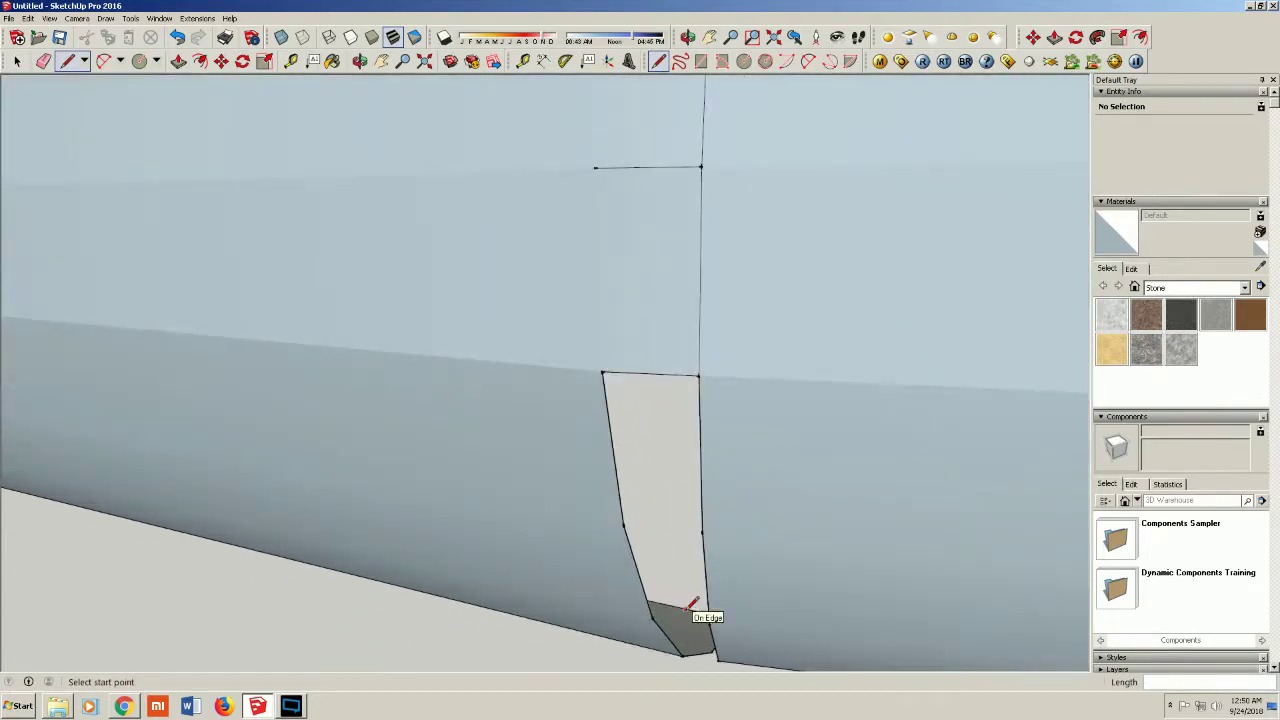
{"action": "scroll", "coordinate": [634, 620], "scroll_direction": "up", "scroll_amount": 3}
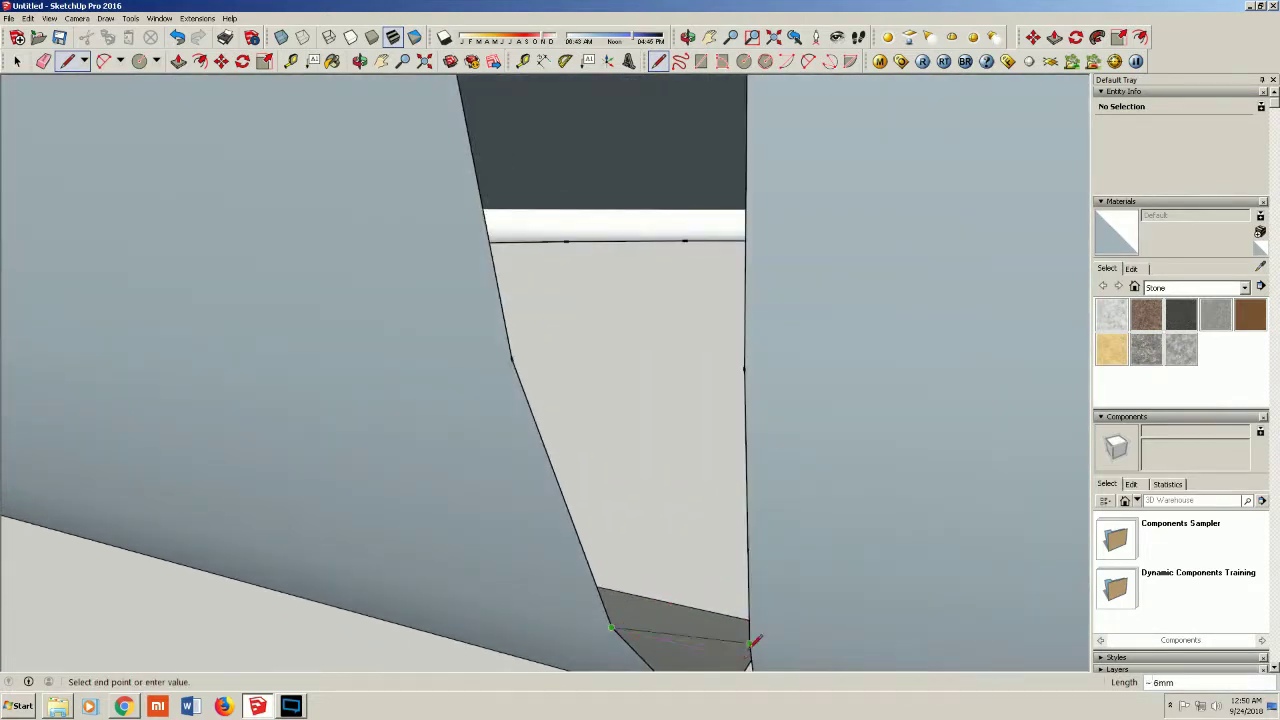
{"action": "left_click", "coordinate": [749, 644]}
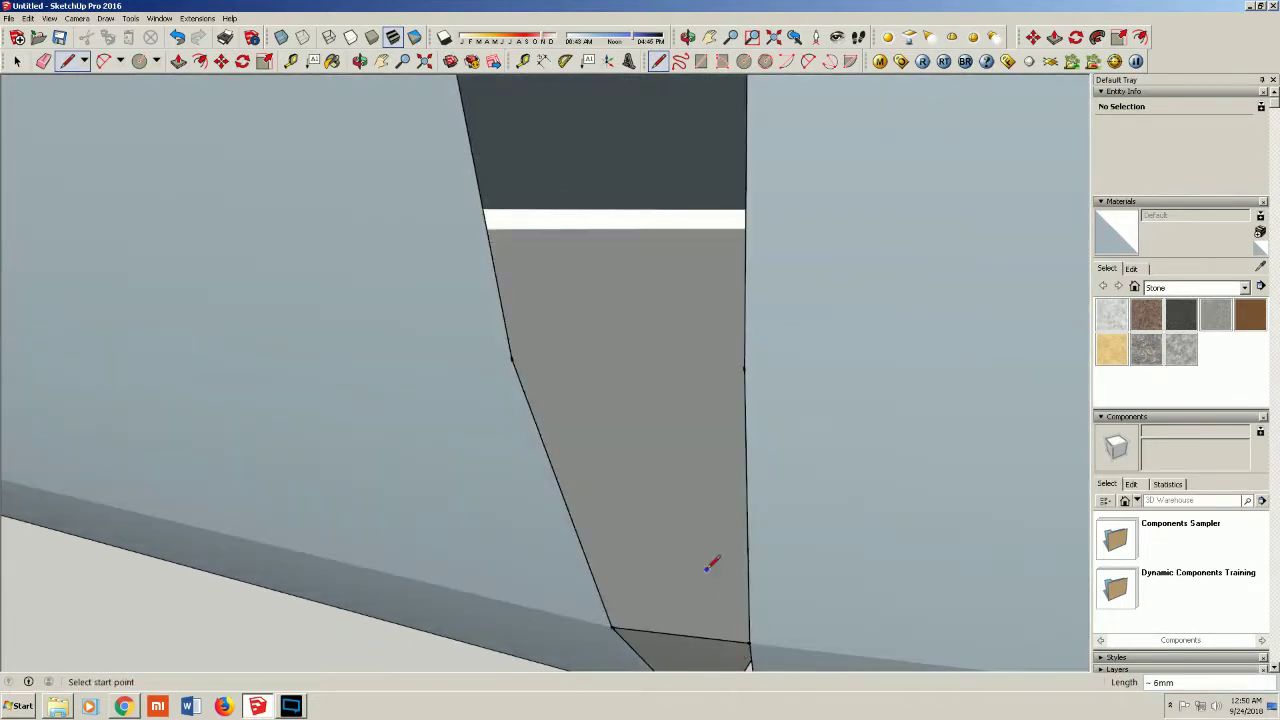
{"action": "left_click", "coordinate": [746, 367]}
Seal the small notch in the base with short edges so its bottom face fills
{"action": "scroll", "coordinate": [734, 357], "scroll_direction": "down", "scroll_amount": 3}
{"action": "scroll", "coordinate": [663, 306], "scroll_direction": "down", "scroll_amount": 3}
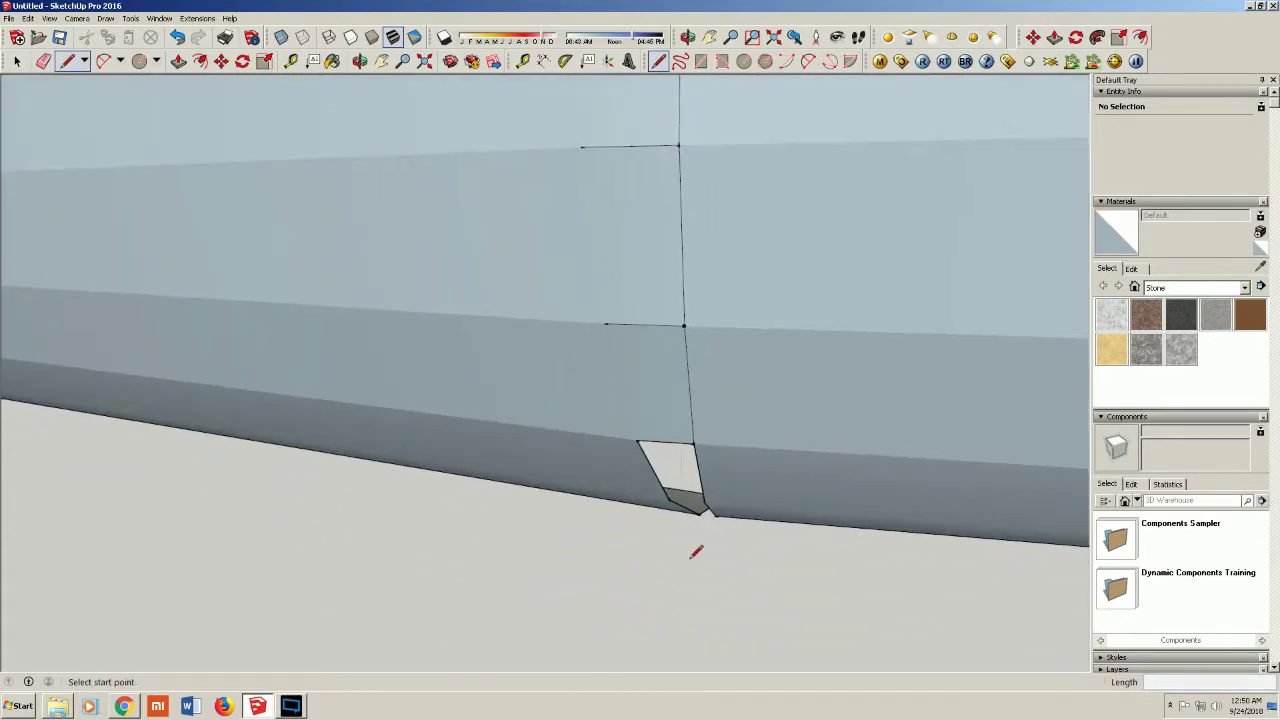
{"action": "scroll", "coordinate": [651, 489], "scroll_direction": "up", "scroll_amount": 3}
{"action": "scroll", "coordinate": [775, 490], "scroll_direction": "up", "scroll_amount": 2}
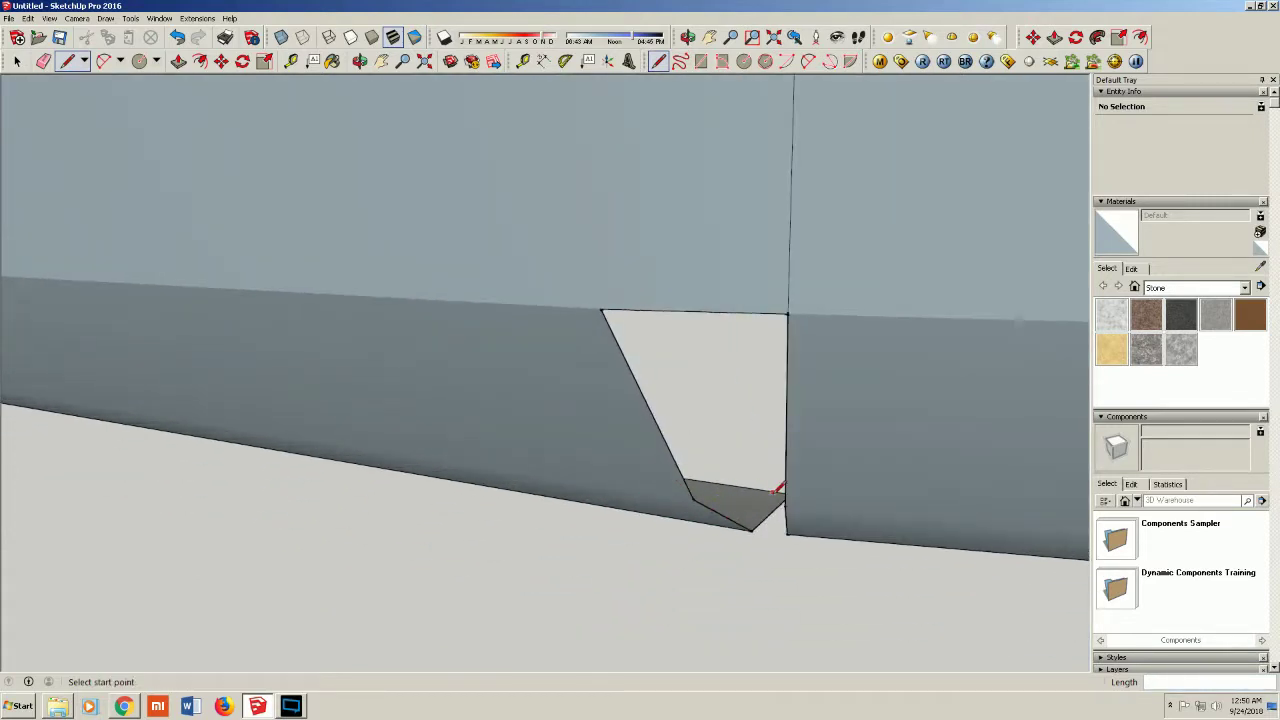
{"action": "left_click", "coordinate": [786, 505]}
{"action": "left_click", "coordinate": [698, 500]}
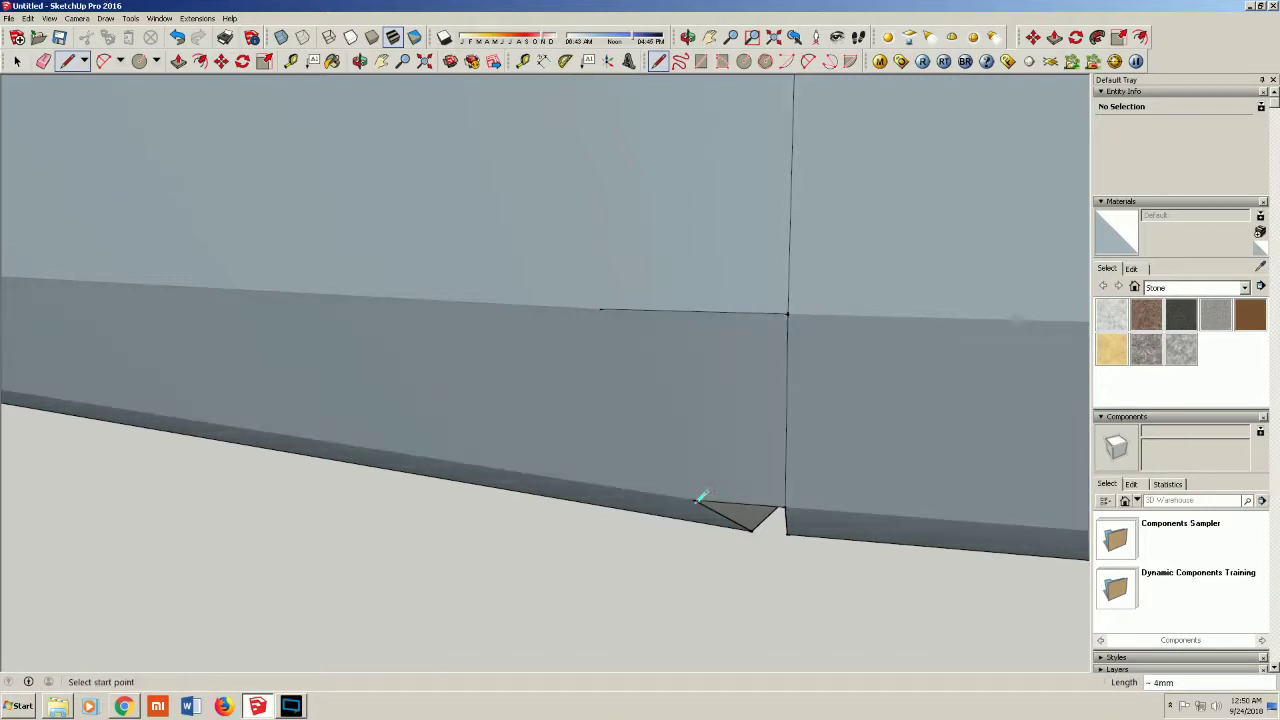
{"action": "left_click", "coordinate": [788, 528]}
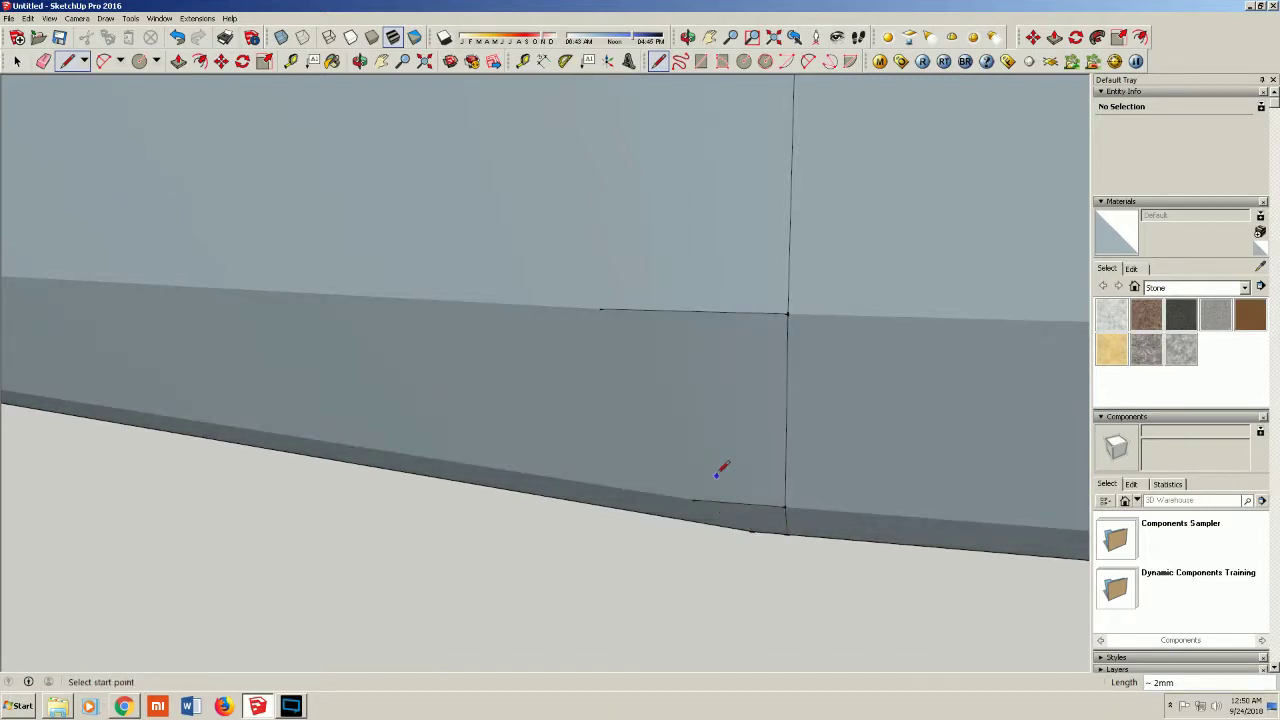
{"action": "scroll", "coordinate": [723, 477], "scroll_direction": "down", "scroll_amount": 2}
{"action": "scroll", "coordinate": [643, 303], "scroll_direction": "down", "scroll_amount": 2}
{"action": "scroll", "coordinate": [628, 200], "scroll_direction": "down", "scroll_amount": 2}
{"action": "scroll", "coordinate": [617, 183], "scroll_direction": "down", "scroll_amount": 2}
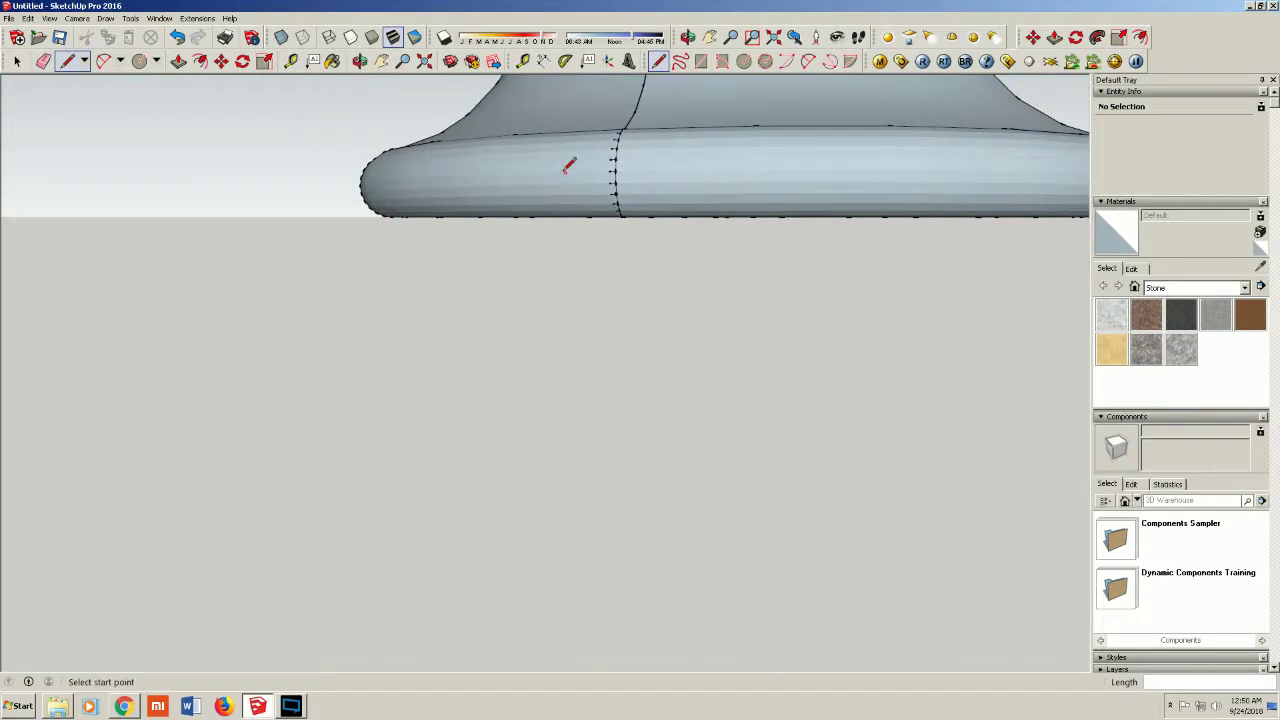
Pan to the vase's bulb and draw the first edge across the open strip
{"action": "left_click", "coordinate": [381, 61]}
{"action": "left_click_drag", "start_coordinate": [447, 152], "coordinate": [447, 506]}
{"action": "scroll", "coordinate": [447, 506], "scroll_direction": "down", "scroll_amount": 3}
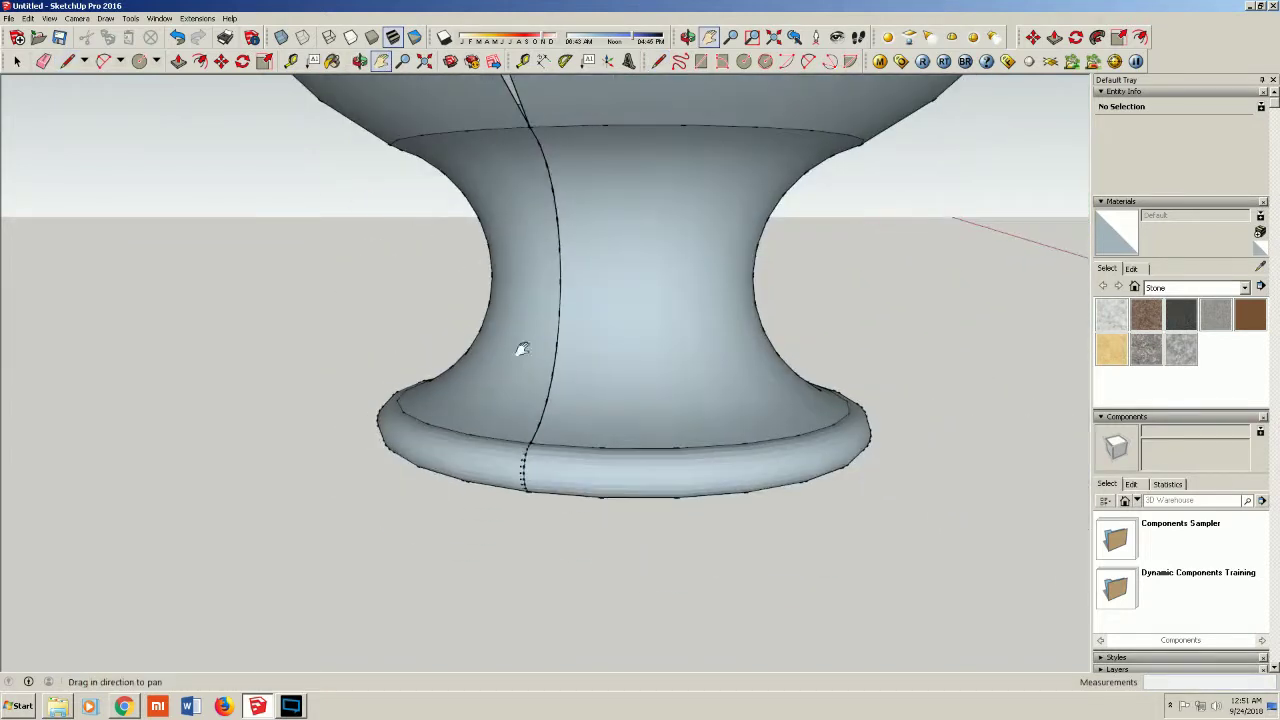
{"action": "left_click_drag", "start_coordinate": [486, 371], "coordinate": [509, 412]}
{"action": "middle_click_drag", "start_coordinate": [509, 412], "coordinate": [574, 523]}
{"action": "scroll", "coordinate": [511, 289], "scroll_direction": "up", "scroll_amount": 5}
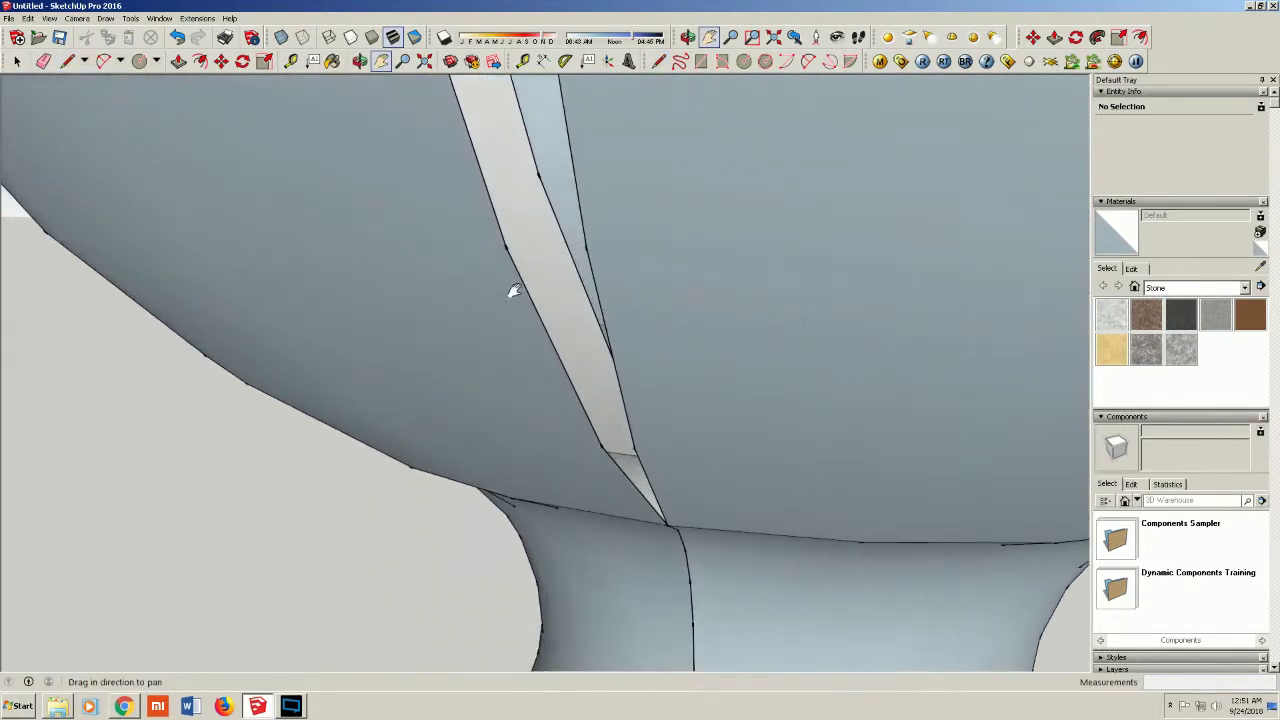
{"action": "scroll", "coordinate": [551, 374], "scroll_direction": "up", "scroll_amount": 3}
{"action": "left_click", "coordinate": [68, 61]}
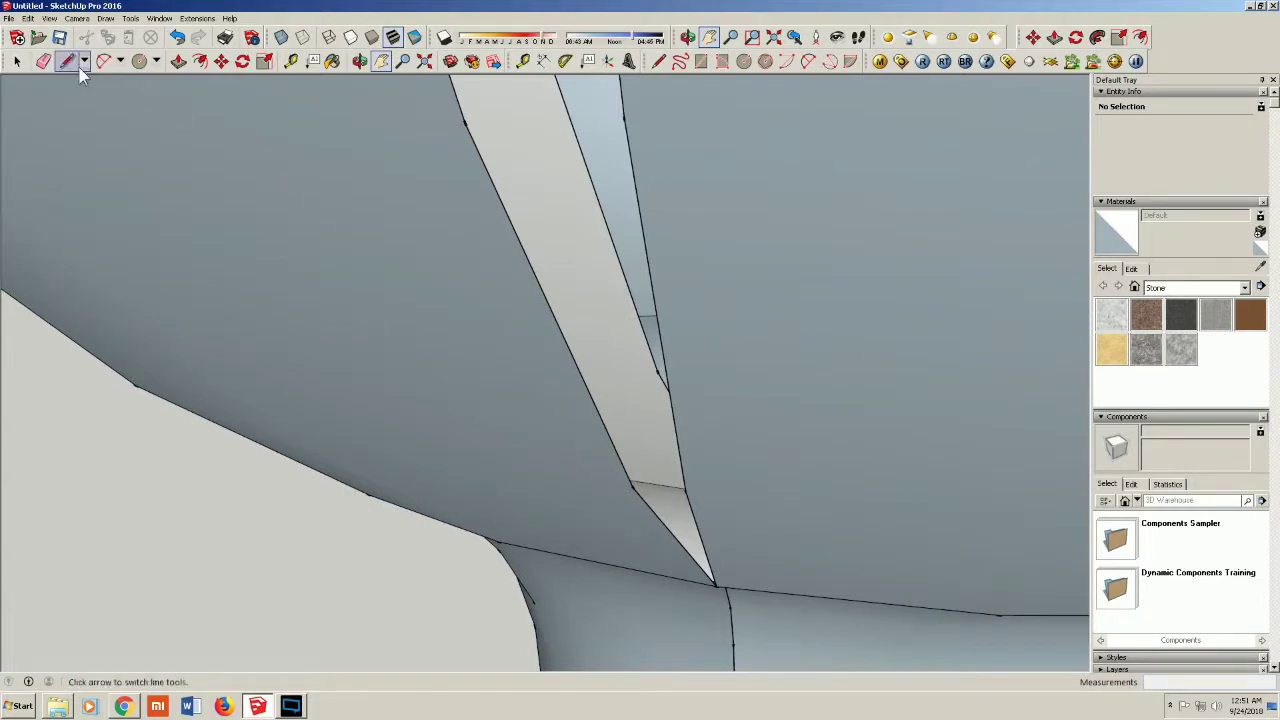
{"action": "left_click", "coordinate": [697, 489]}
{"action": "scroll", "coordinate": [615, 355], "scroll_direction": "down", "scroll_amount": 2}
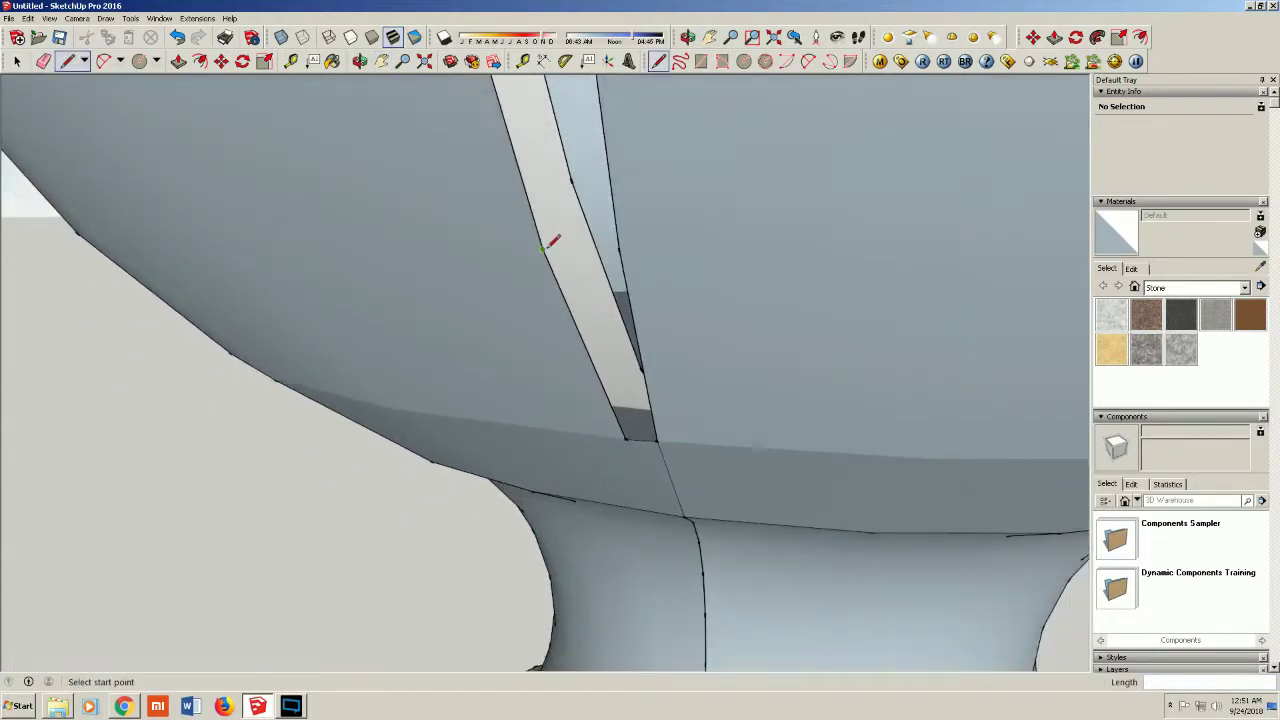
{"action": "left_click", "coordinate": [625, 247]}
Draw two more edges across the gap in the bowl, splitting its face
{"action": "scroll", "coordinate": [620, 243], "scroll_direction": "down", "scroll_amount": 2}
{"action": "scroll", "coordinate": [557, 137], "scroll_direction": "down", "scroll_amount": 1}
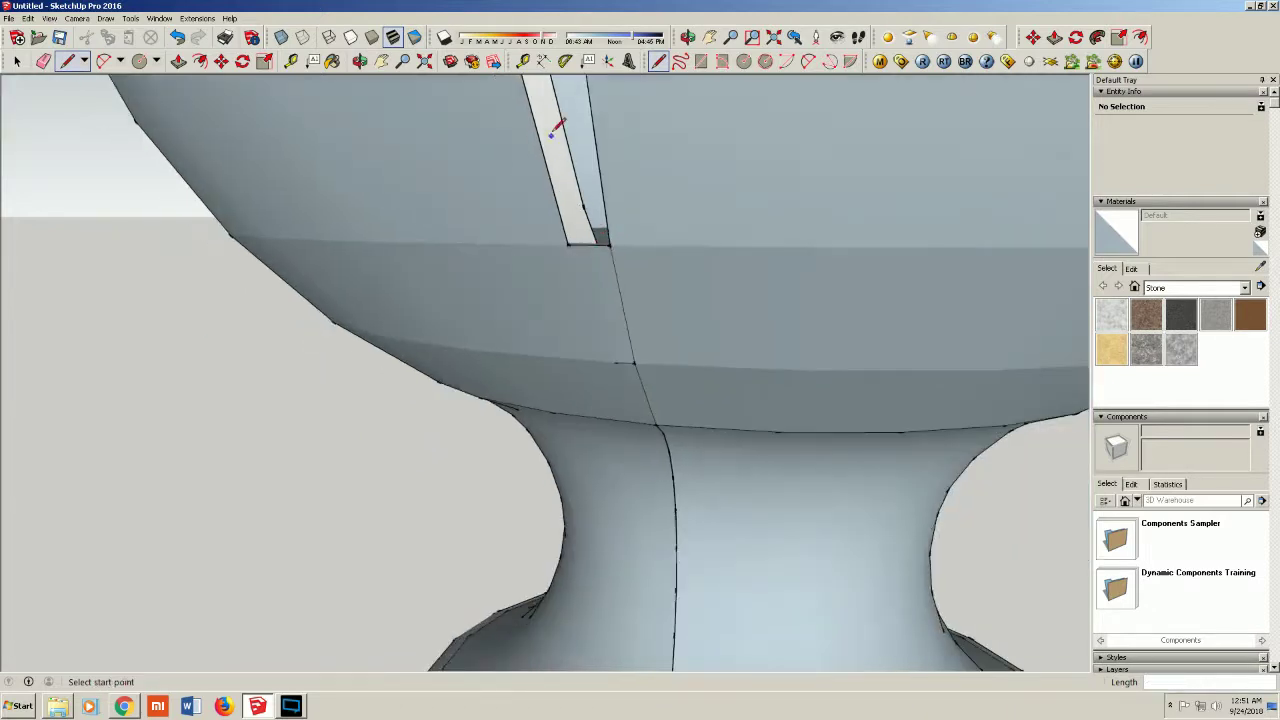
{"action": "scroll", "coordinate": [549, 82], "scroll_direction": "up", "scroll_amount": 2}
{"action": "left_click", "coordinate": [381, 61]}
{"action": "left_click_drag", "start_coordinate": [400, 120], "coordinate": [431, 478]}
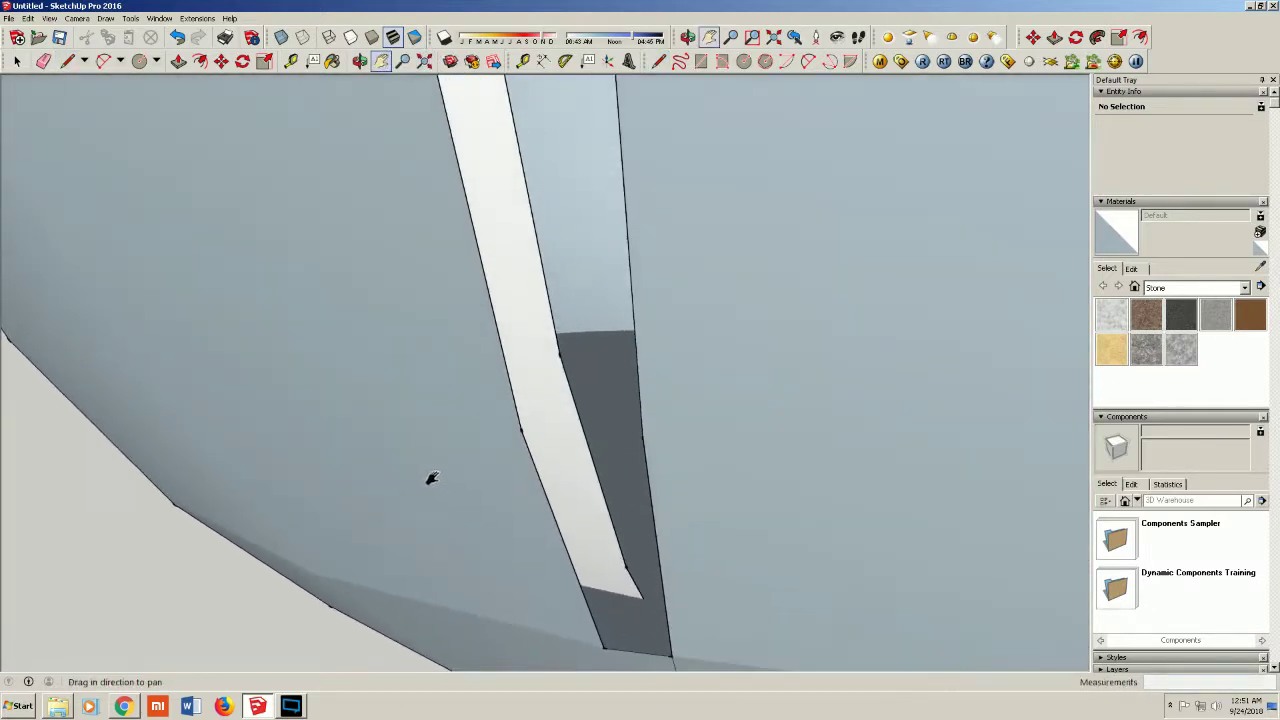
{"action": "left_click", "coordinate": [67, 61]}
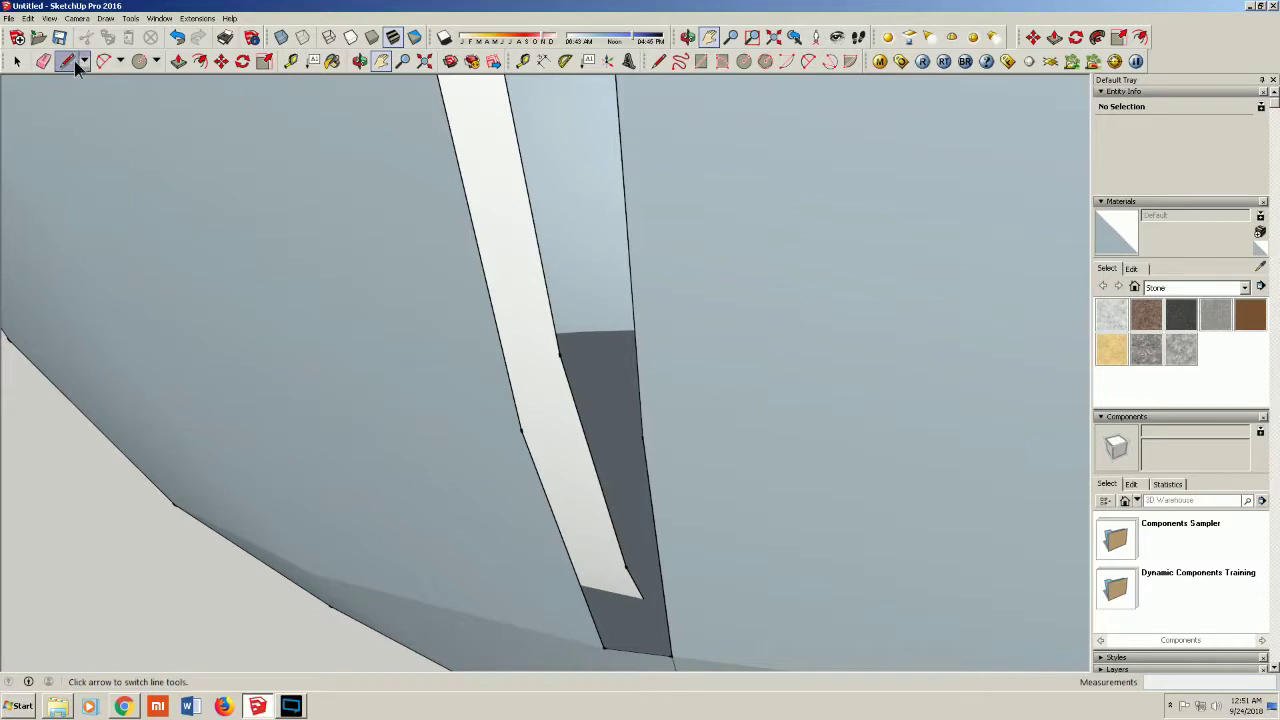
{"action": "left_click", "coordinate": [520, 426]}
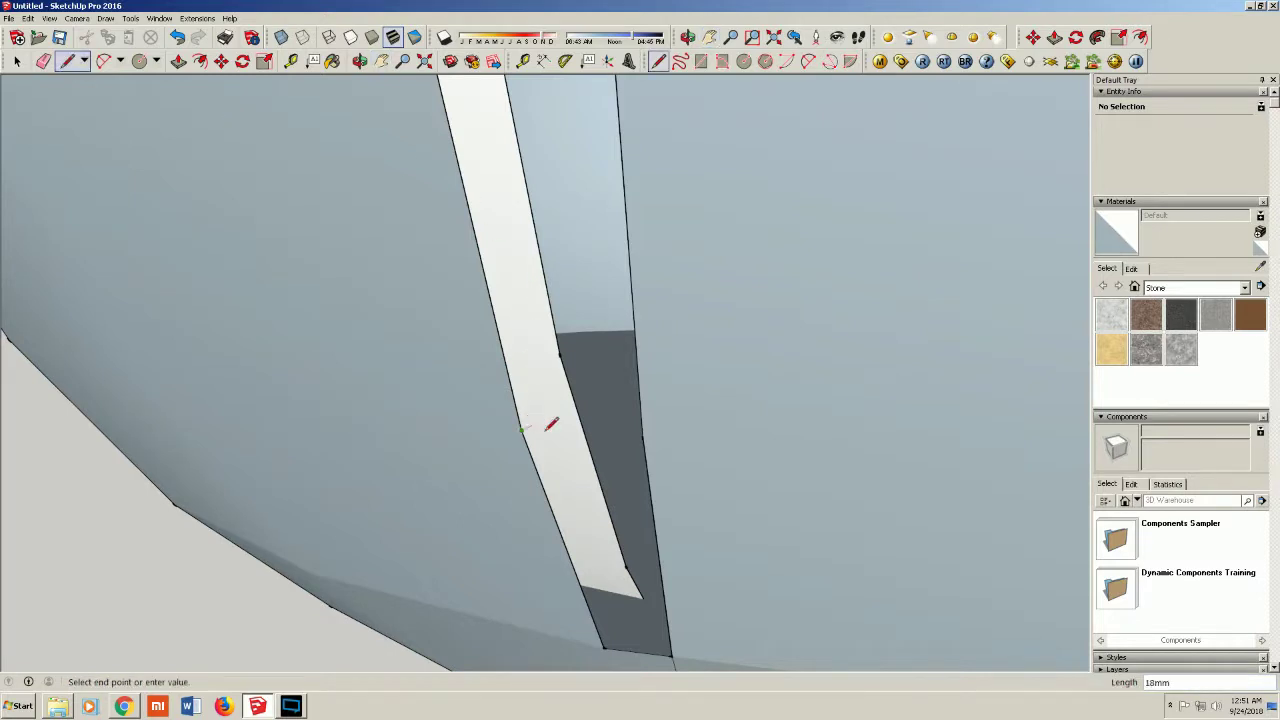
{"action": "left_click", "coordinate": [643, 436]}
{"action": "scroll", "coordinate": [523, 284], "scroll_direction": "down", "scroll_amount": 3}
{"action": "left_click", "coordinate": [472, 138]}
{"action": "left_click", "coordinate": [556, 137]}
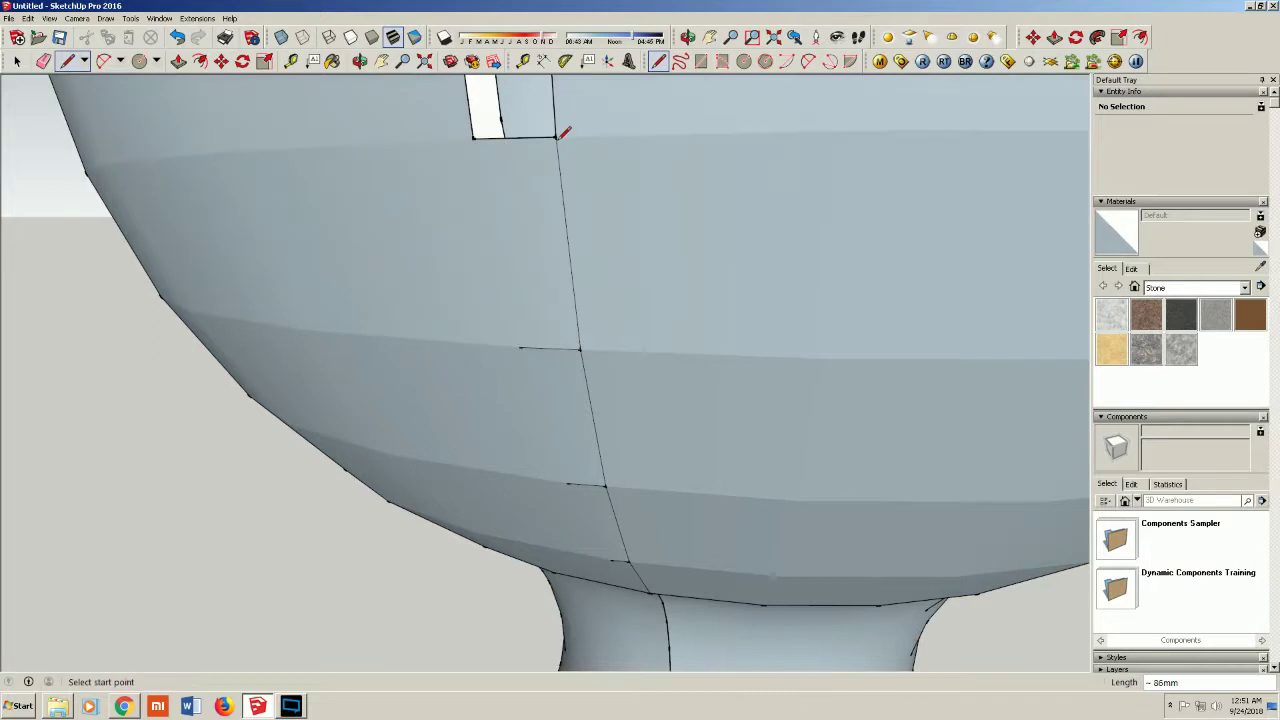
Re-centre on the opening and draw a line across it
{"action": "left_click", "coordinate": [381, 61]}
{"action": "scroll", "coordinate": [457, 451], "scroll_direction": "up", "scroll_amount": 3}
{"action": "scroll", "coordinate": [517, 366], "scroll_direction": "up", "scroll_amount": 2}
{"action": "scroll", "coordinate": [507, 347], "scroll_direction": "up", "scroll_amount": 2}
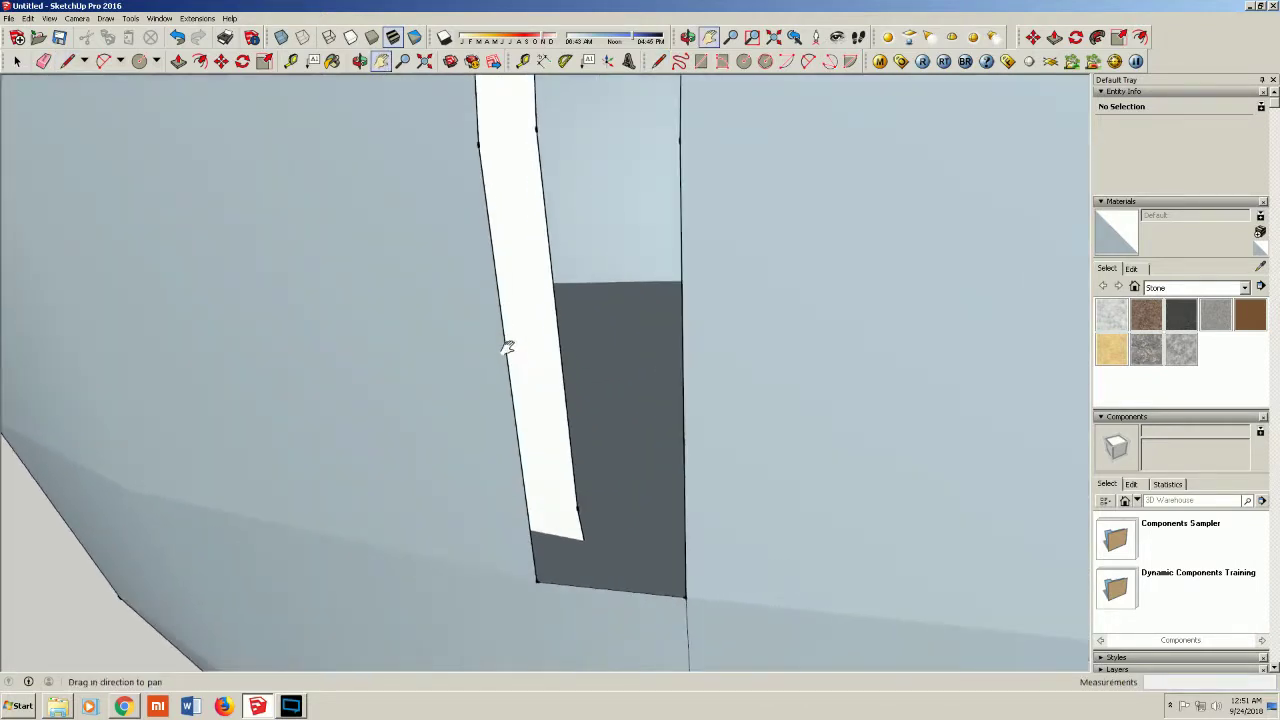
{"action": "left_click_drag", "start_coordinate": [507, 347], "coordinate": [477, 420]}
{"action": "left_click", "coordinate": [67, 61]}
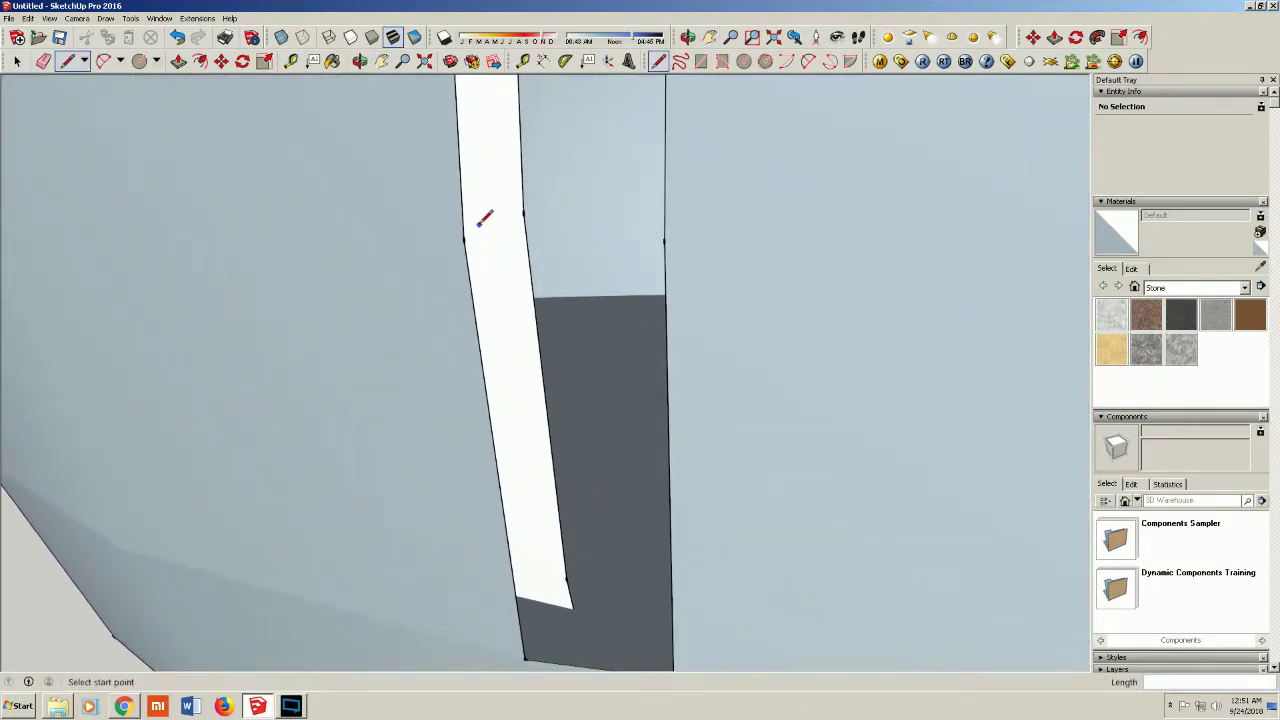
{"action": "left_click", "coordinate": [664, 240]}
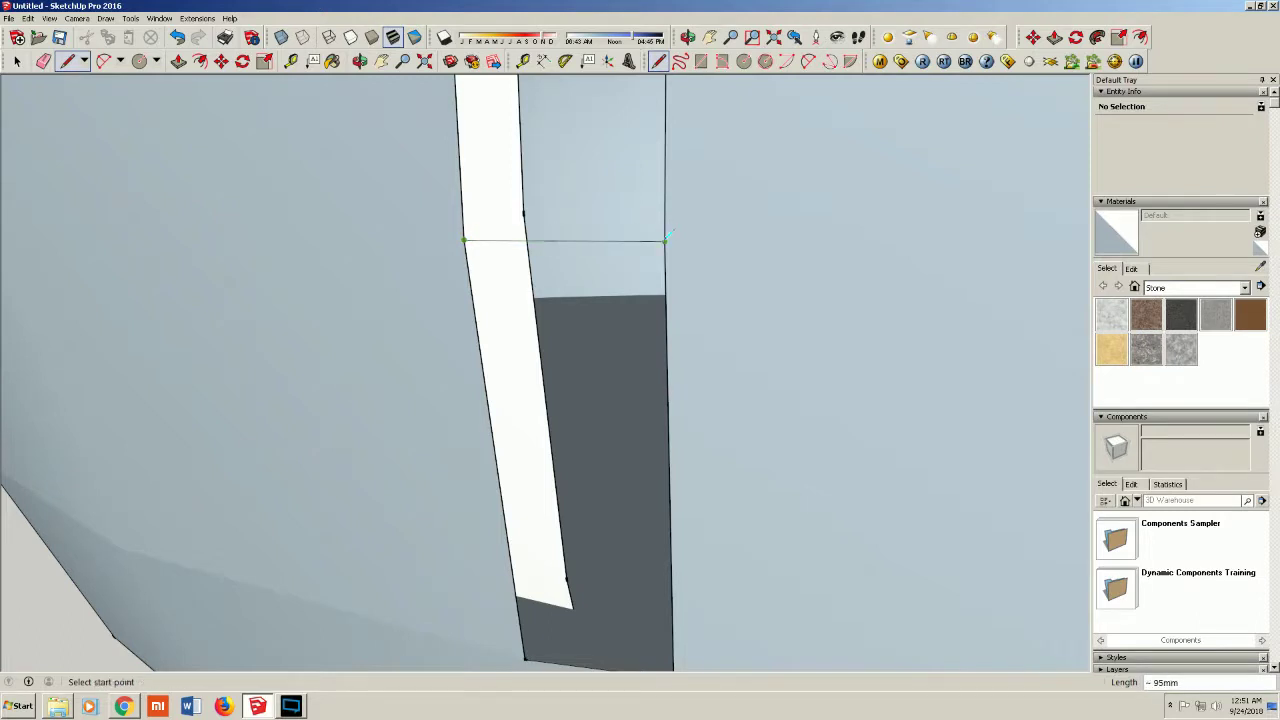
{"action": "scroll", "coordinate": [480, 177], "scroll_direction": "down", "scroll_amount": 5}
{"action": "scroll", "coordinate": [397, 88], "scroll_direction": "down", "scroll_amount": 2}
Draw an edge across the slot that splits the dark face
{"action": "left_click", "coordinate": [381, 61]}
{"action": "scroll", "coordinate": [466, 531], "scroll_direction": "up", "scroll_amount": 3}
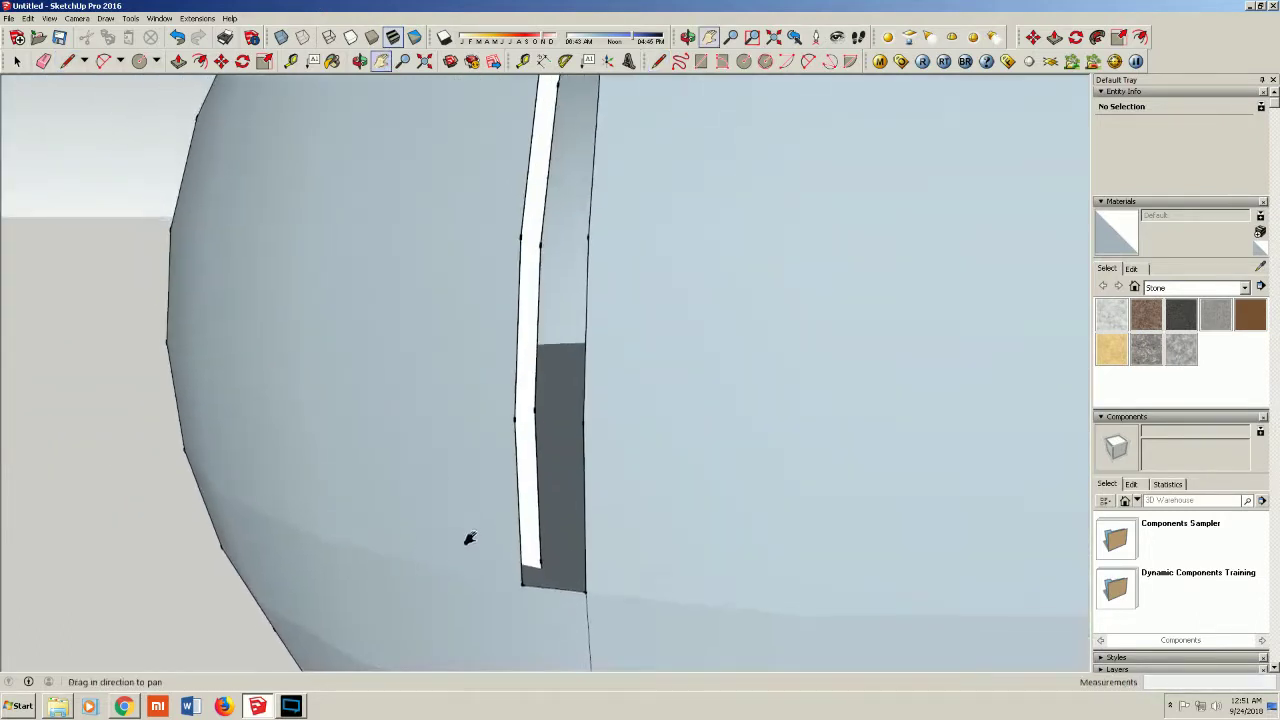
{"action": "scroll", "coordinate": [499, 457], "scroll_direction": "up", "scroll_amount": 1}
{"action": "left_click", "coordinate": [78, 65]}
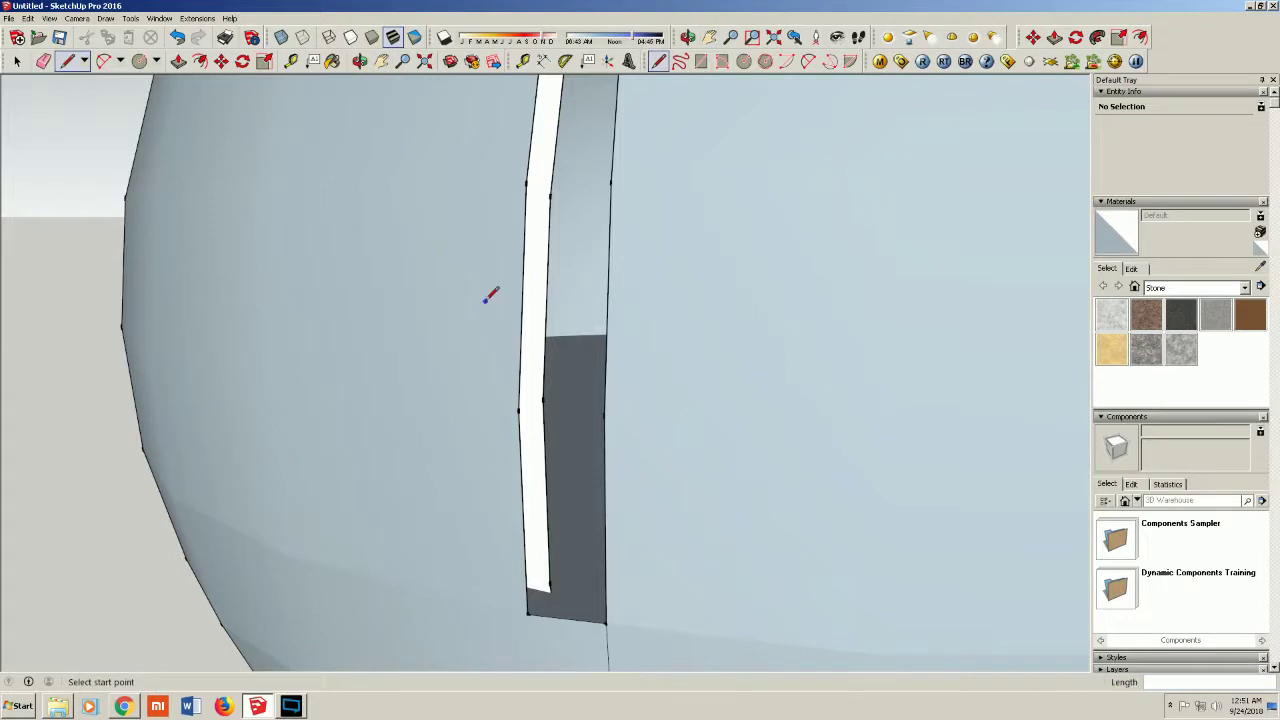
{"action": "left_click", "coordinate": [605, 413]}
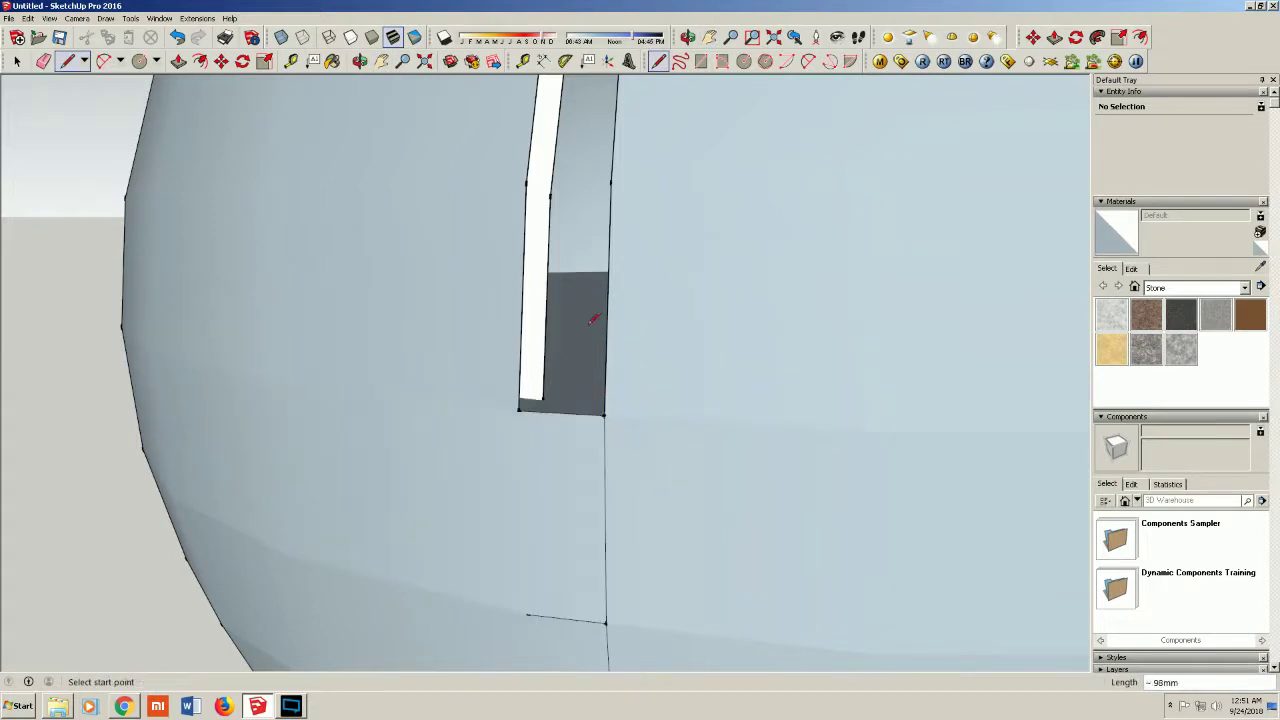
{"action": "left_click", "coordinate": [612, 181]}
{"action": "scroll", "coordinate": [612, 181], "scroll_direction": "down", "scroll_amount": 5}
{"action": "scroll", "coordinate": [540, 152], "scroll_direction": "down", "scroll_amount": 2}
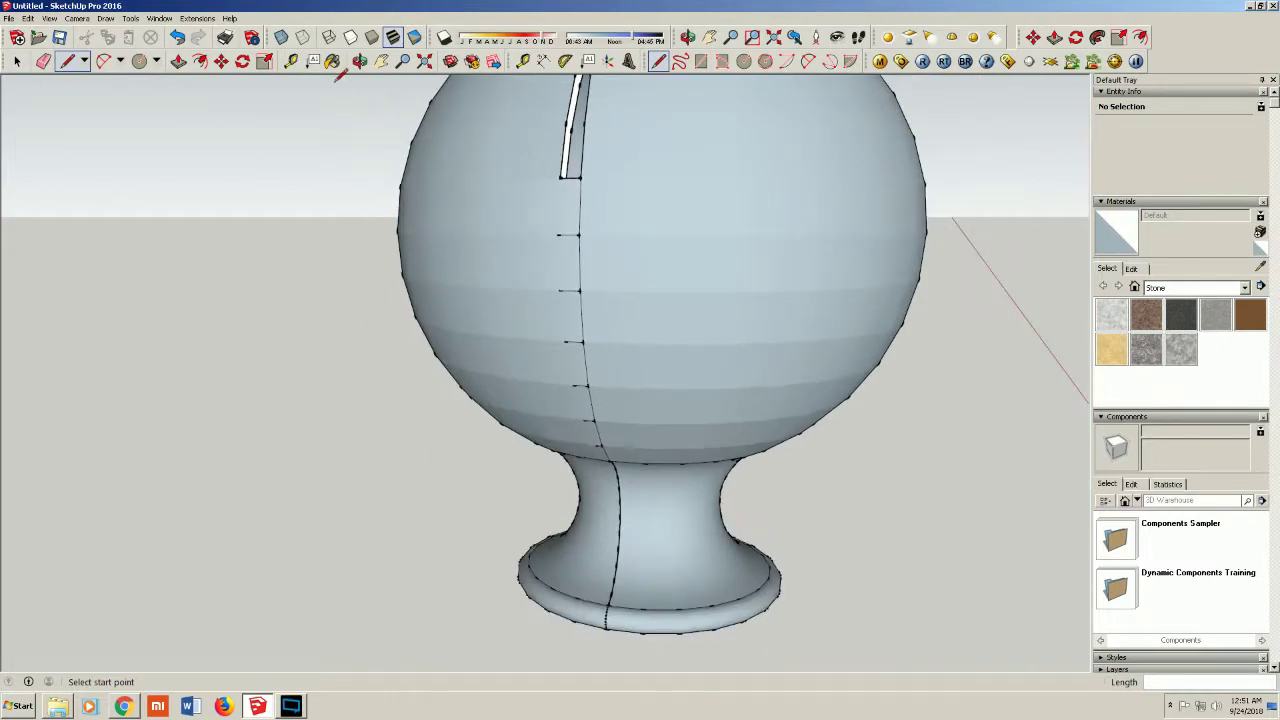
Close the bottom of the slot with an edge, redrawing it after an undo
{"action": "left_click", "coordinate": [379, 63]}
{"action": "scroll", "coordinate": [503, 249], "scroll_direction": "up", "scroll_amount": 2}
{"action": "scroll", "coordinate": [528, 434], "scroll_direction": "up", "scroll_amount": 3}
{"action": "scroll", "coordinate": [532, 432], "scroll_direction": "up", "scroll_amount": 2}
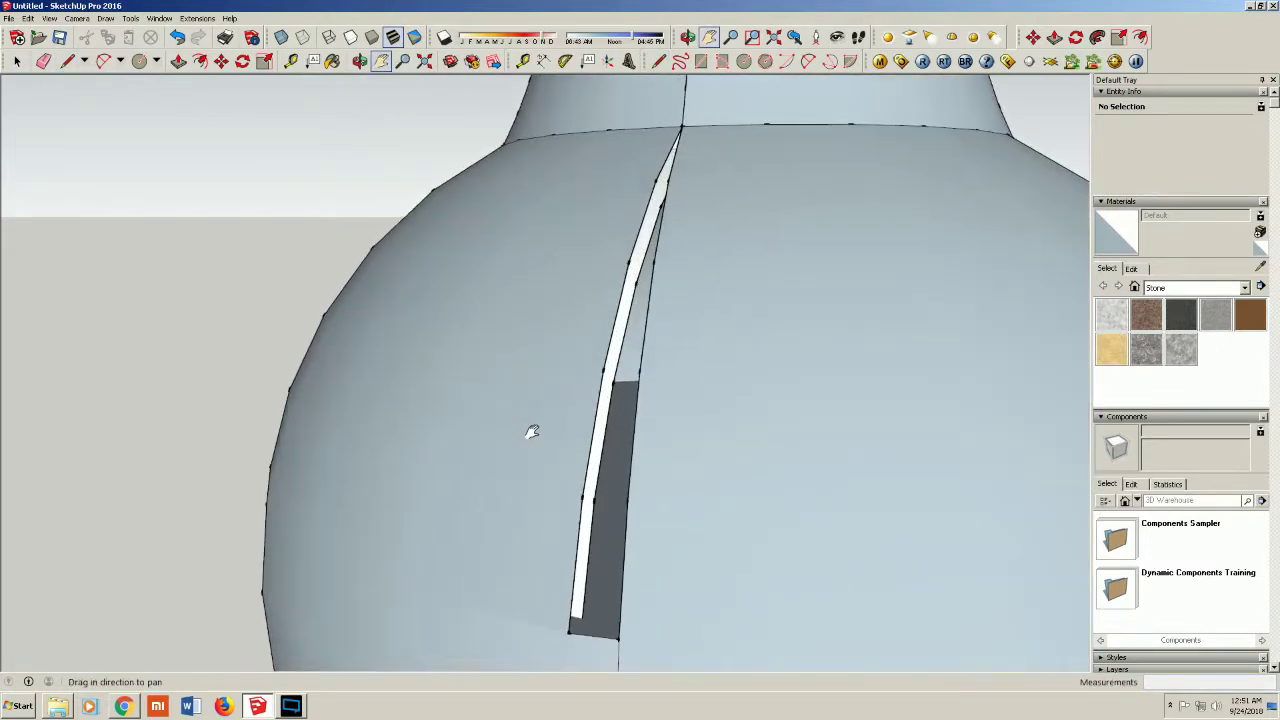
{"action": "left_click", "coordinate": [67, 61]}
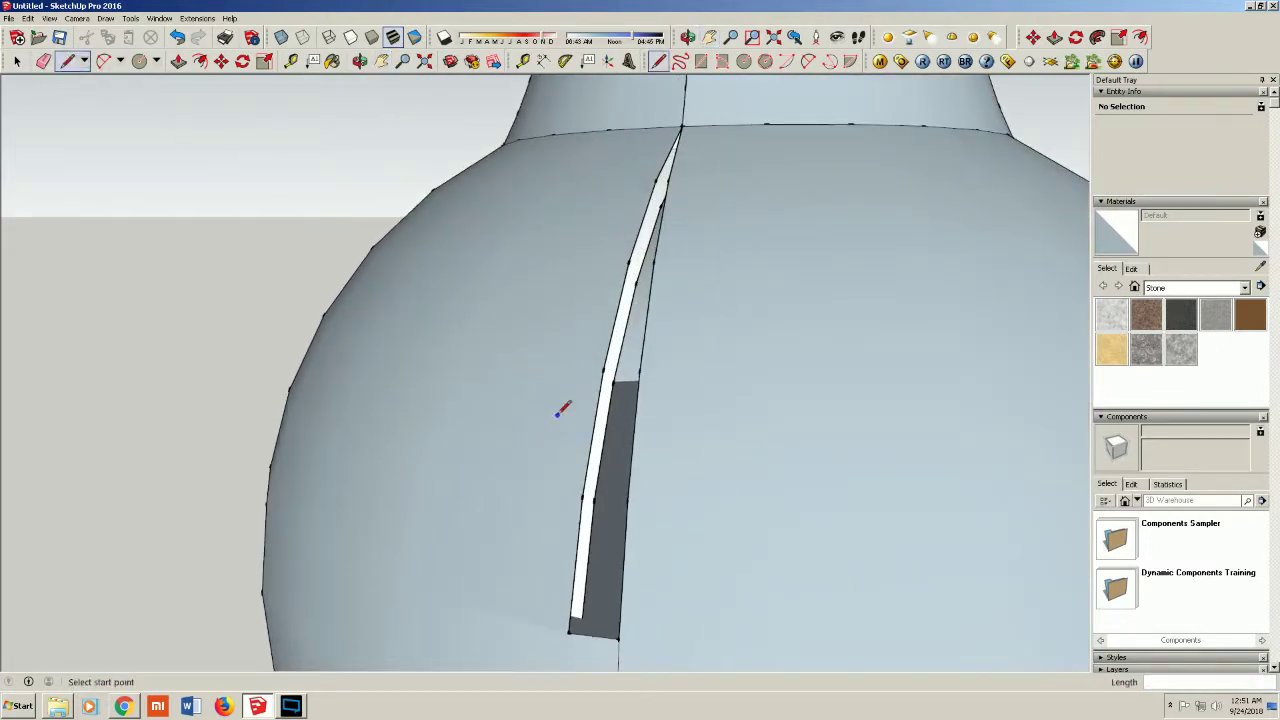
{"action": "left_click", "coordinate": [583, 497]}
{"action": "left_click", "coordinate": [630, 498]}
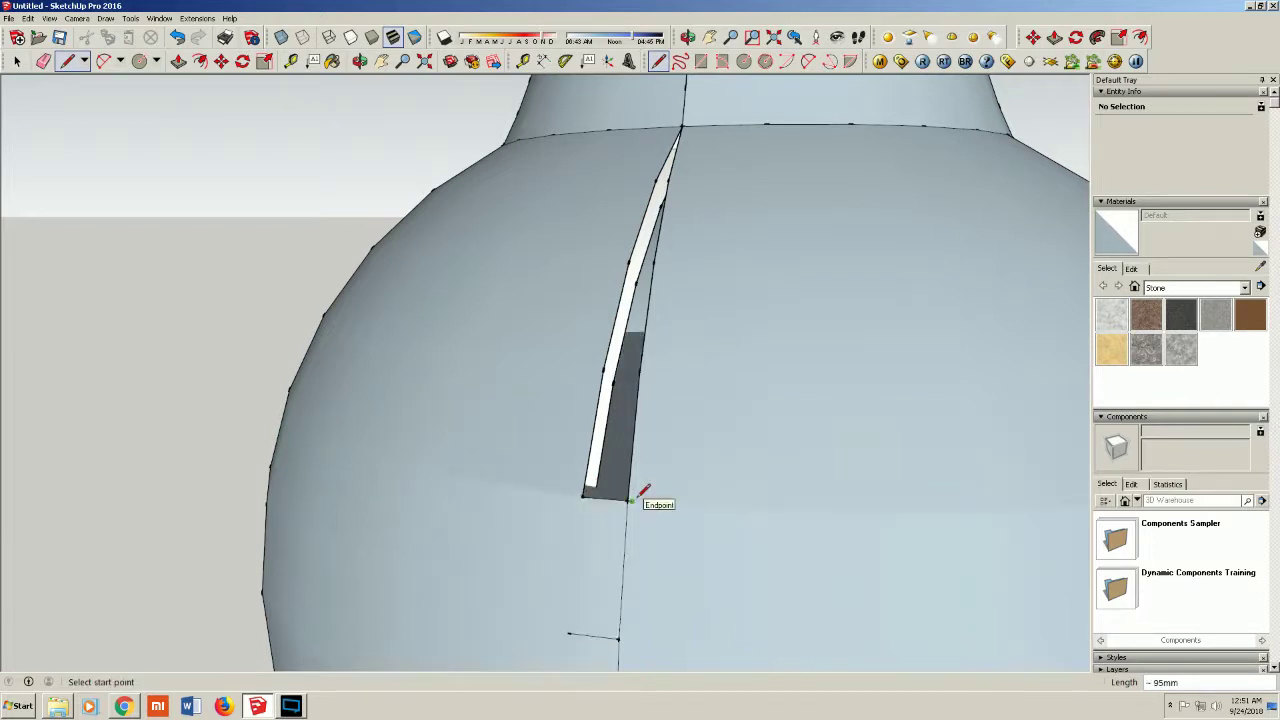
{"action": "key", "text": "ctrl+z"}
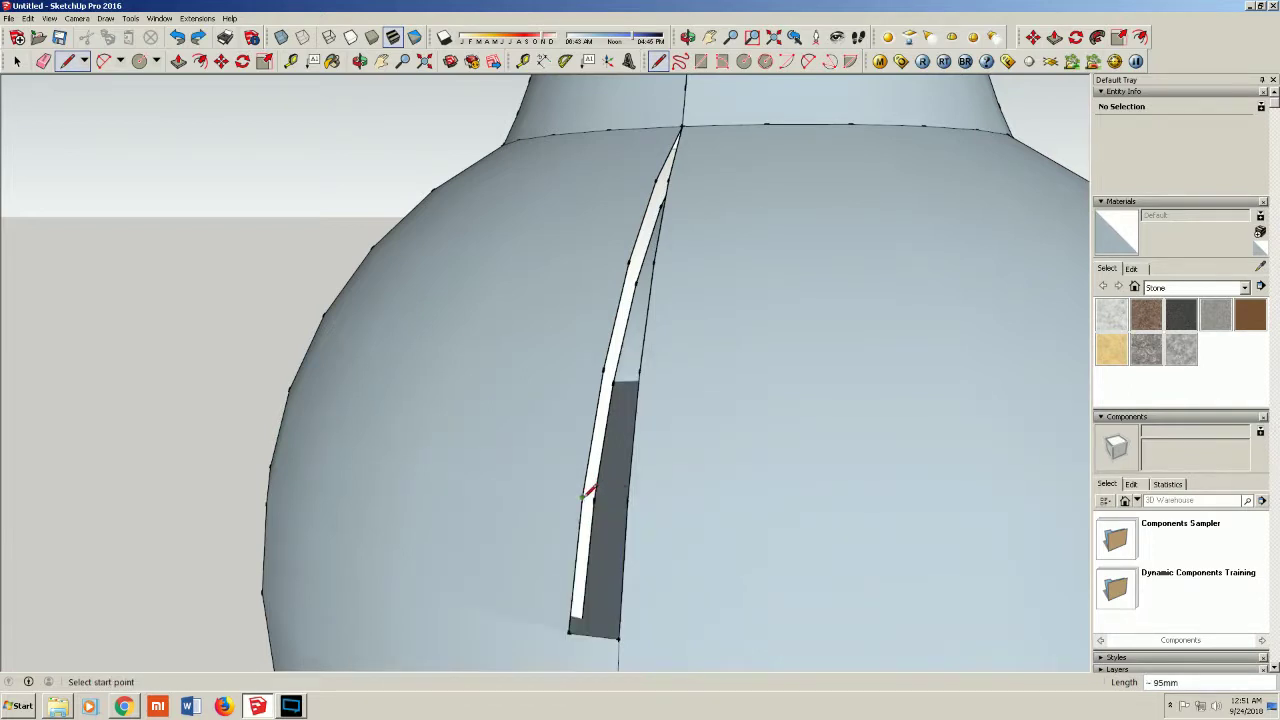
{"action": "left_click", "coordinate": [628, 497]}
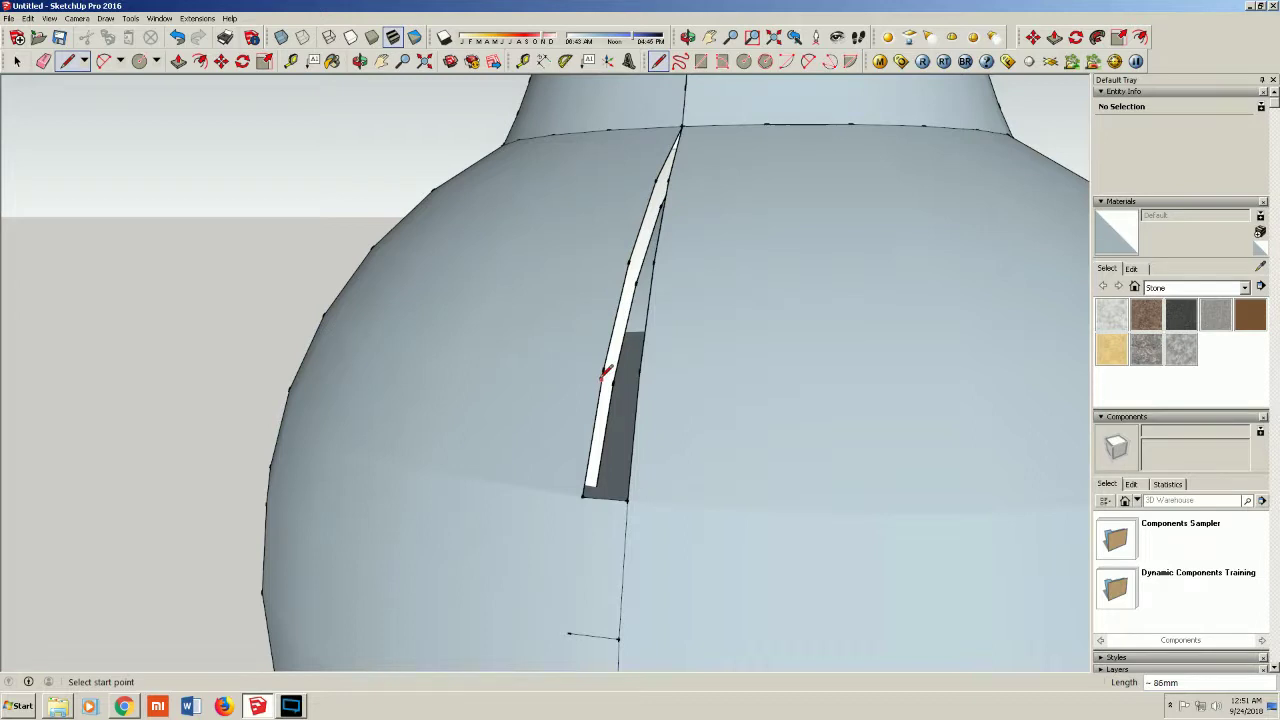
Add edges higher up until the slot fills with faces, then orbit to a higher view
{"action": "left_click", "coordinate": [604, 369]}
{"action": "left_click", "coordinate": [639, 370]}
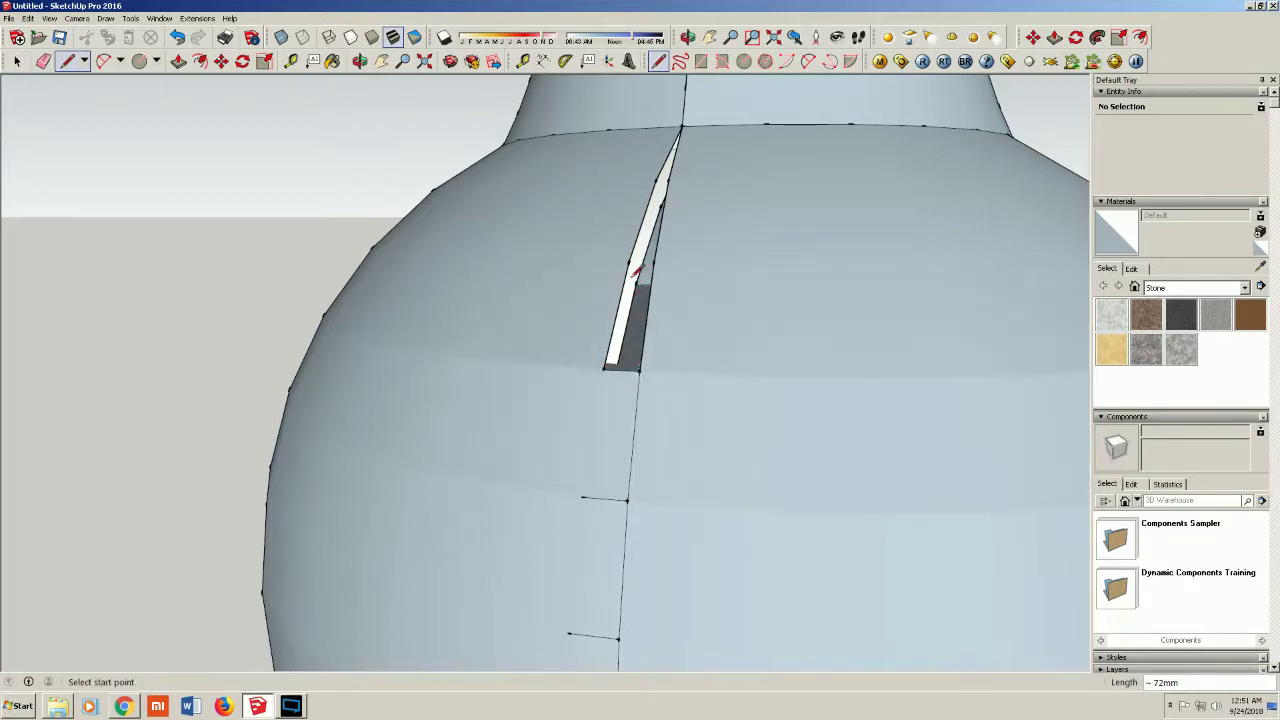
{"action": "left_click", "coordinate": [656, 260]}
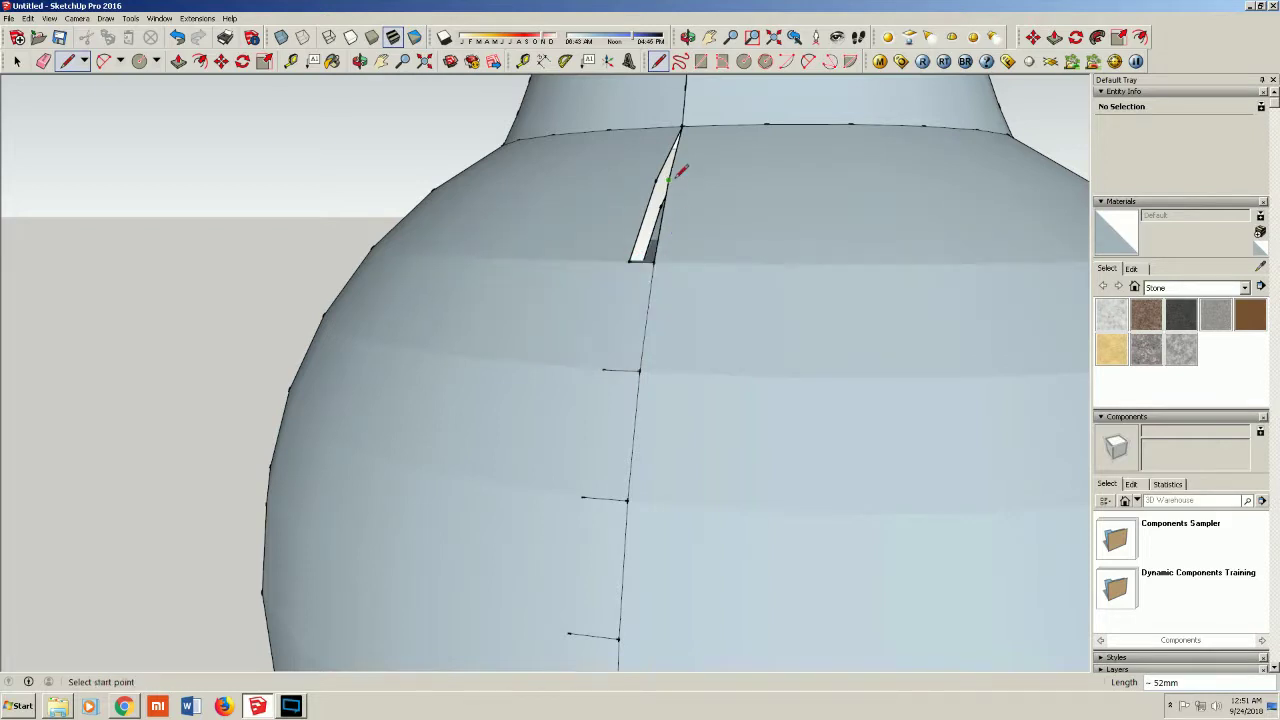
{"action": "scroll", "coordinate": [672, 168], "scroll_direction": "up", "scroll_amount": 2}
{"action": "left_click", "coordinate": [660, 180]}
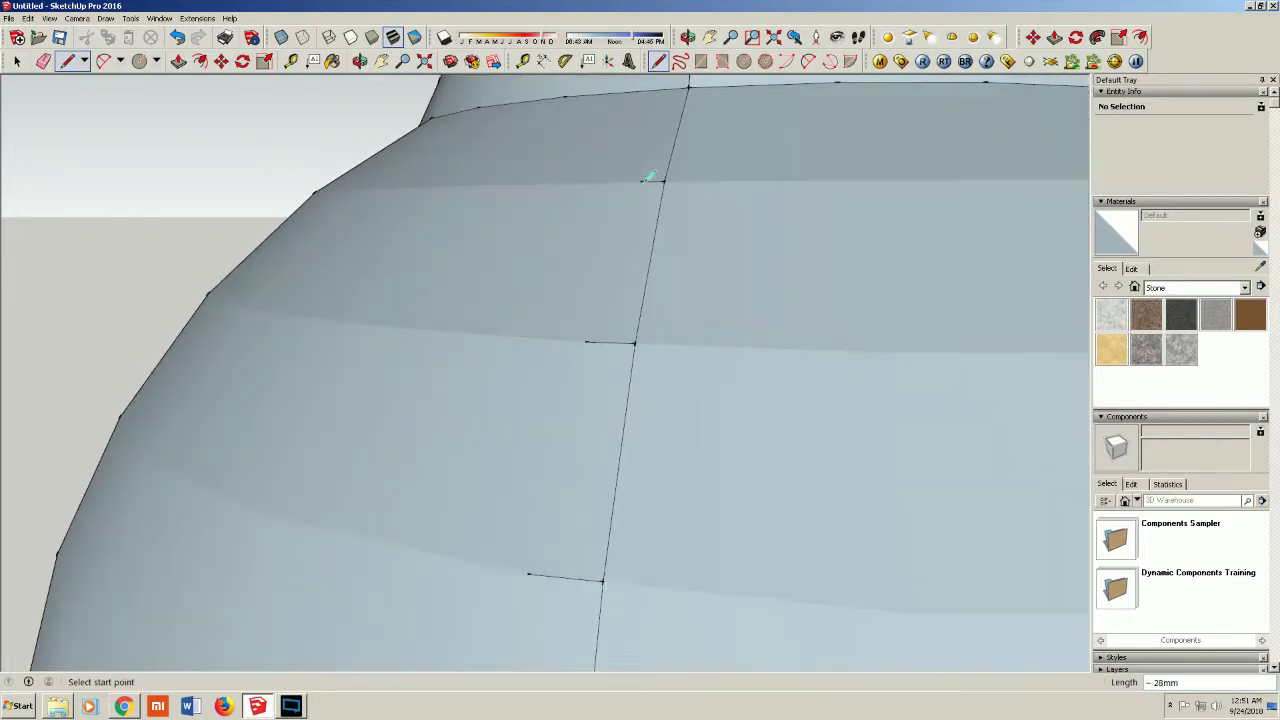
{"action": "scroll", "coordinate": [672, 153], "scroll_direction": "down", "scroll_amount": 3}
{"action": "scroll", "coordinate": [677, 200], "scroll_direction": "down", "scroll_amount": 1}
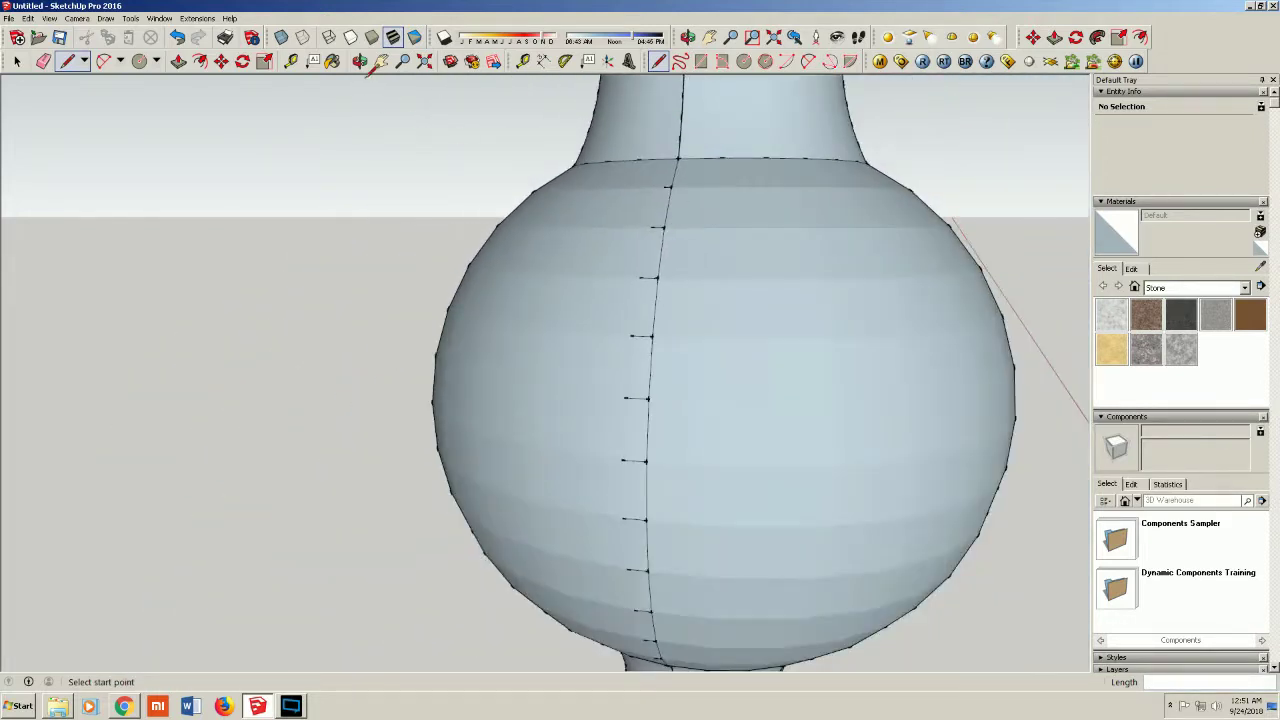
{"action": "left_click", "coordinate": [359, 61]}
{"action": "left_click_drag", "start_coordinate": [643, 206], "coordinate": [804, 375]}
Run a V-Ray test render, close it, and orbit to look down into the vase
{"action": "left_click", "coordinate": [922, 61]}
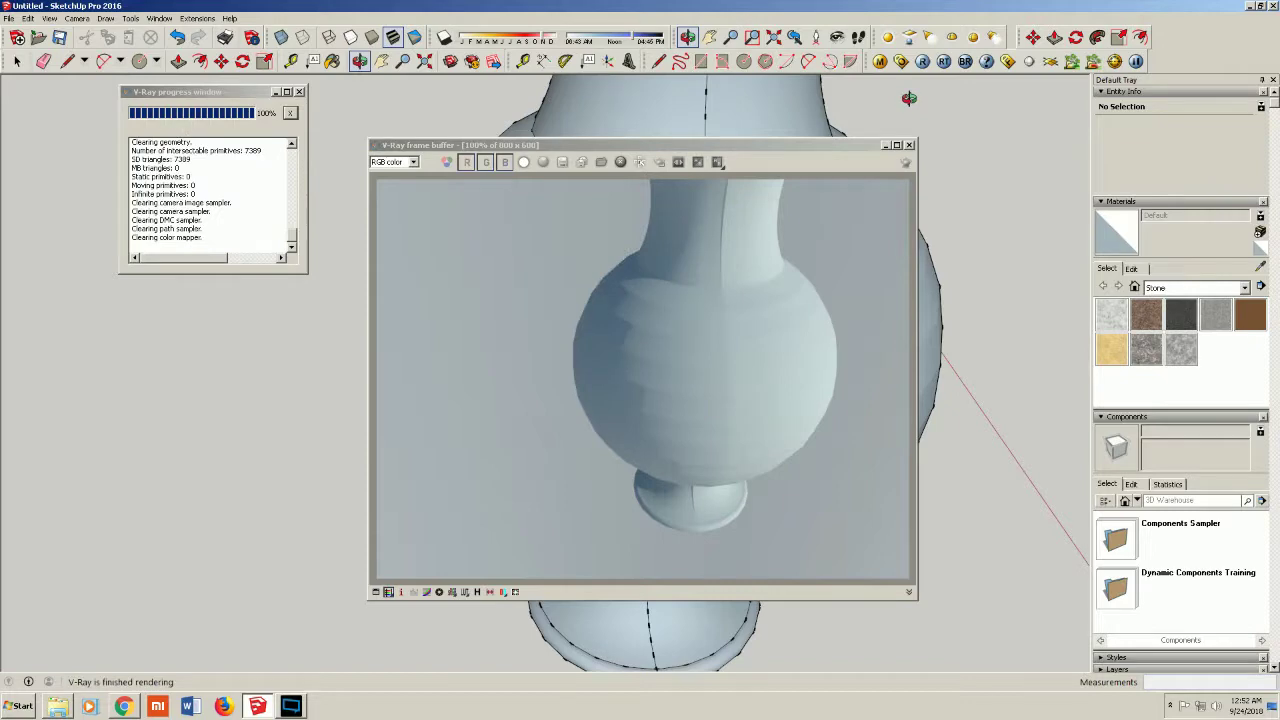
{"action": "left_click", "coordinate": [909, 145]}
{"action": "scroll", "coordinate": [763, 166], "scroll_direction": "down", "scroll_amount": 2}
{"action": "middle_click_drag", "start_coordinate": [763, 220], "coordinate": [500, 325]}
{"action": "scroll", "coordinate": [500, 325], "scroll_direction": "down", "scroll_amount": 3}
{"action": "mouse_move", "coordinate": [150, 388]}
{"action": "middle_mouse_down"}
{"action": "mouse_move", "coordinate": [143, 286]}
{"action": "mouse_move", "coordinate": [57, 257]}
{"action": "mouse_move", "coordinate": [423, 337]}
{"action": "mouse_move", "coordinate": [449, 177]}
{"action": "mouse_move", "coordinate": [886, 214]}
{"action": "mouse_move", "coordinate": [626, 343]}
{"action": "mouse_move", "coordinate": [706, 362]}
{"action": "mouse_move", "coordinate": [667, 417]}
{"action": "mouse_move", "coordinate": [700, 491]}
{"action": "mouse_move", "coordinate": [457, 509]}
{"action": "mouse_move", "coordinate": [226, 423]}
{"action": "mouse_move", "coordinate": [409, 323]}
{"action": "mouse_move", "coordinate": [371, 591]}
{"action": "middle_mouse_up"}
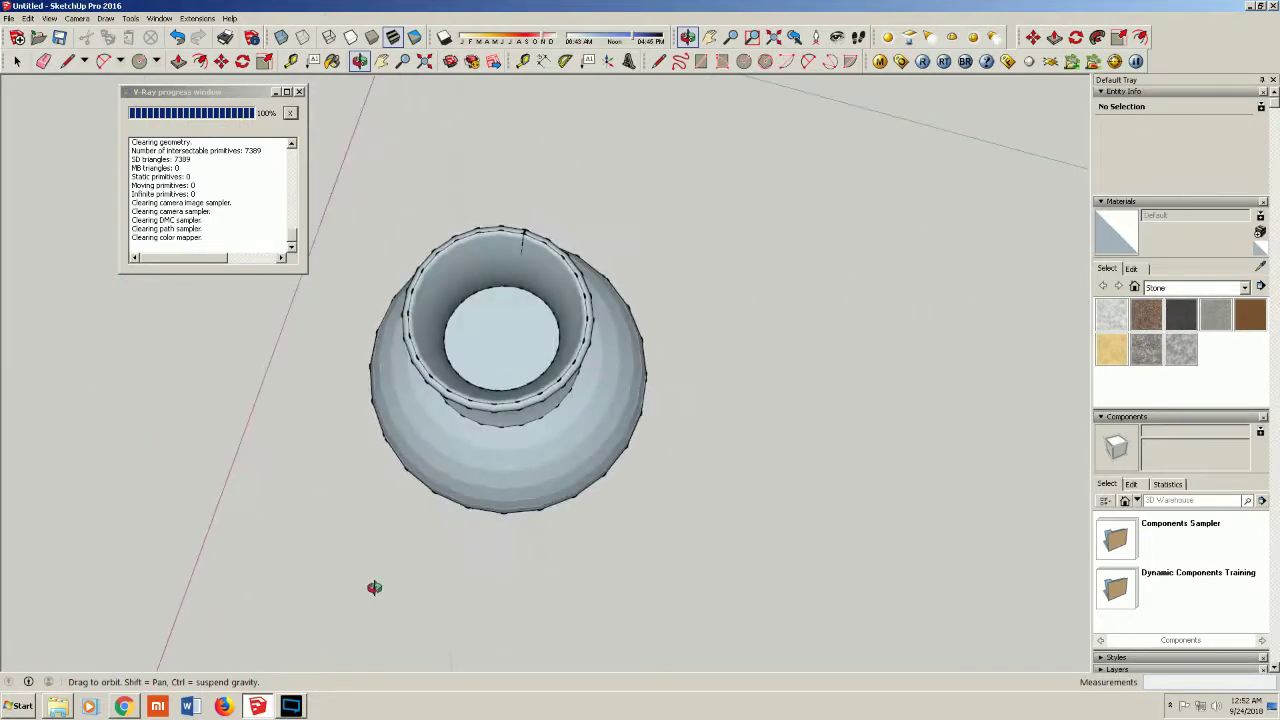
{"action": "scroll", "coordinate": [480, 266], "scroll_direction": "up", "scroll_amount": 3}
{"action": "scroll", "coordinate": [480, 266], "scroll_direction": "up", "scroll_amount": 2}
{"action": "left_click", "coordinate": [16, 61]}
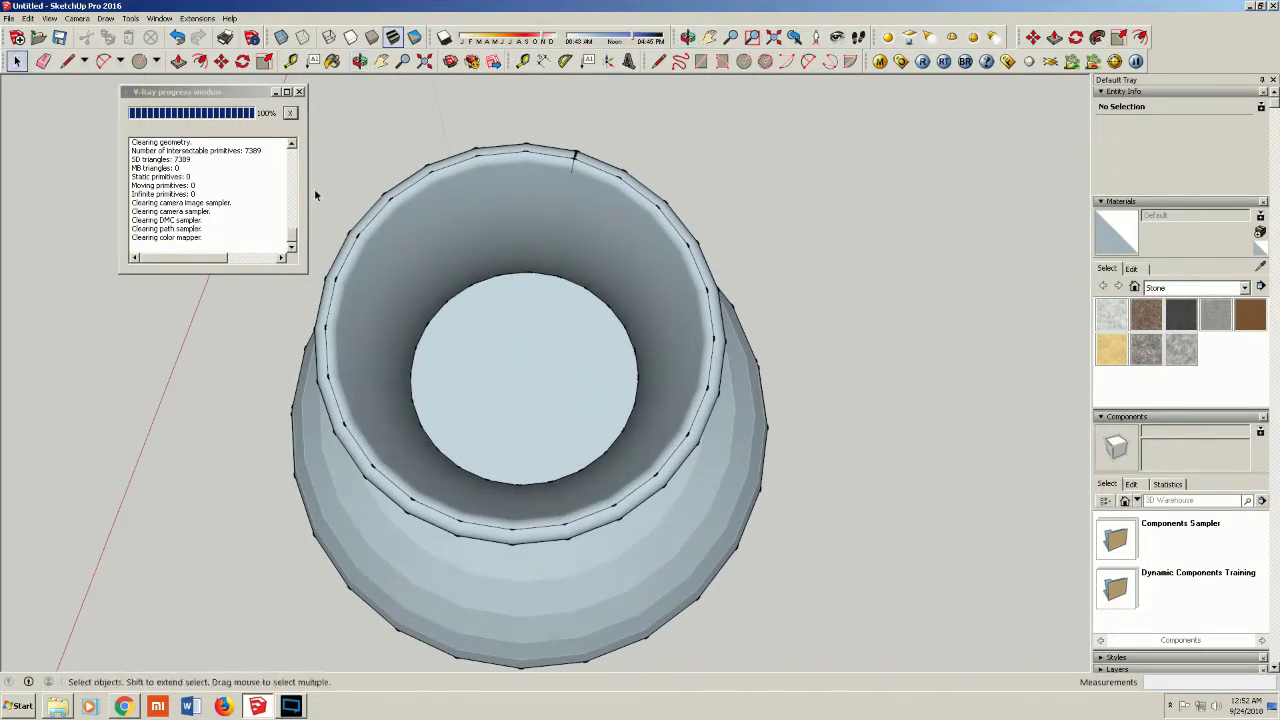
Delete the circular face capping the vase's interior
{"action": "left_click", "coordinate": [518, 363]}
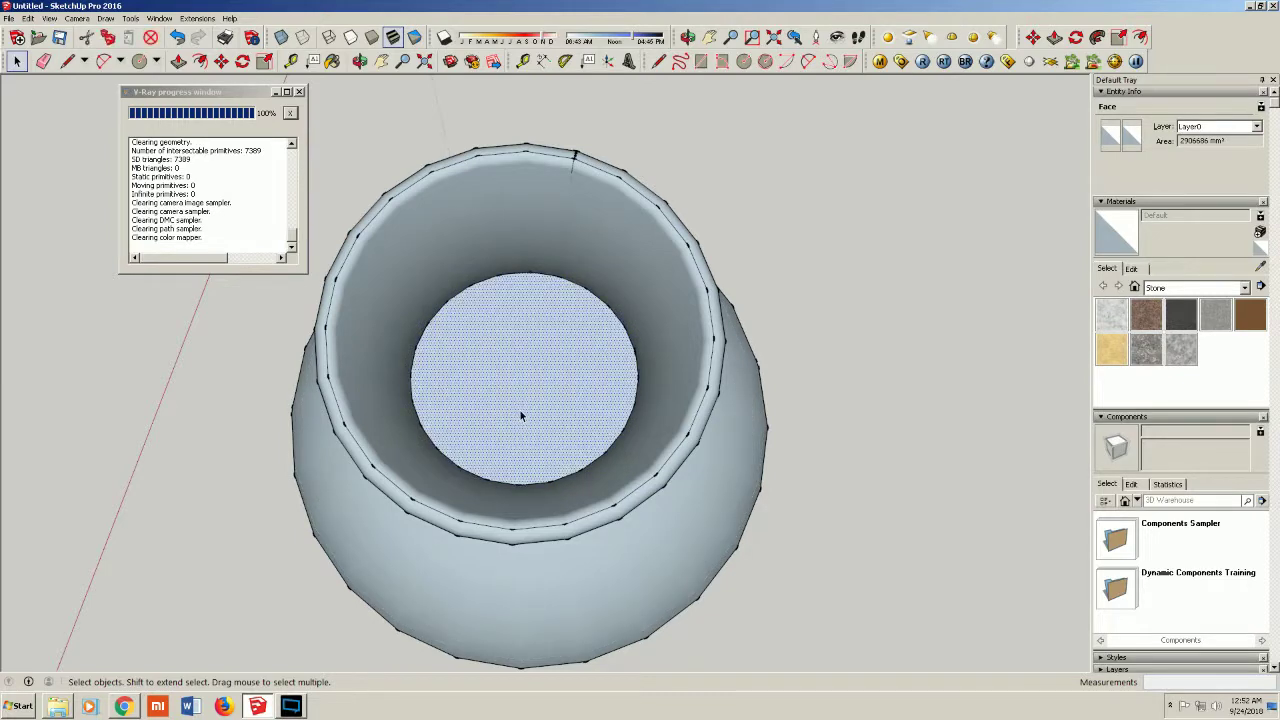
{"action": "key", "text": "Delete"}
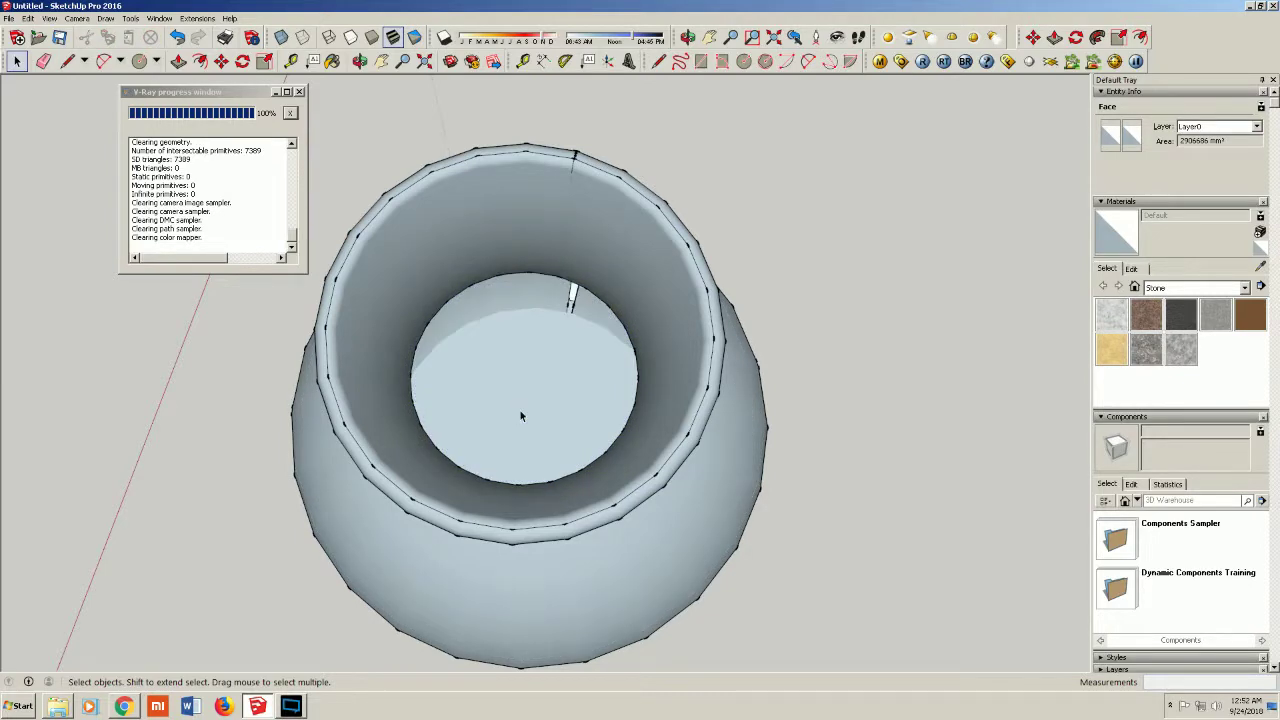
{"action": "scroll", "coordinate": [520, 415], "scroll_direction": "up", "scroll_amount": 3}
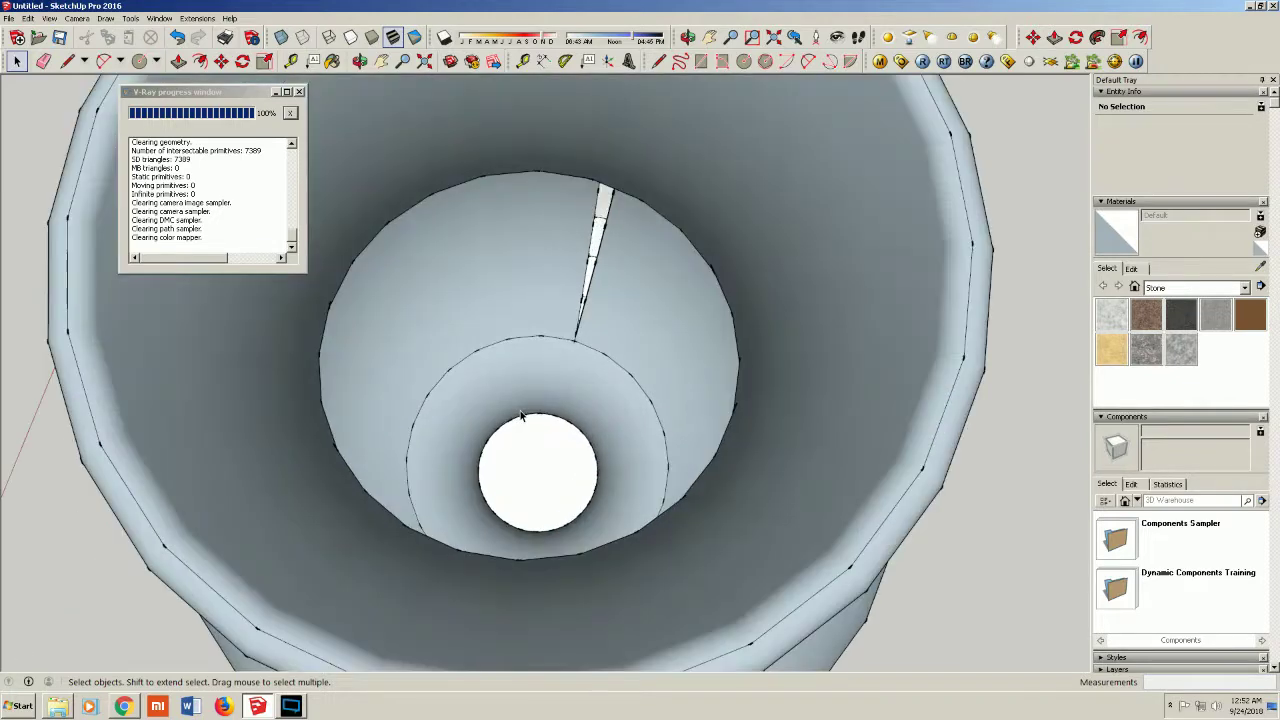
{"action": "scroll", "coordinate": [520, 415], "scroll_direction": "down", "scroll_amount": 4}
{"action": "scroll", "coordinate": [520, 415], "scroll_direction": "down", "scroll_amount": 1}
Orbit back to a side view and start a new V-Ray render
{"action": "left_click", "coordinate": [359, 61]}
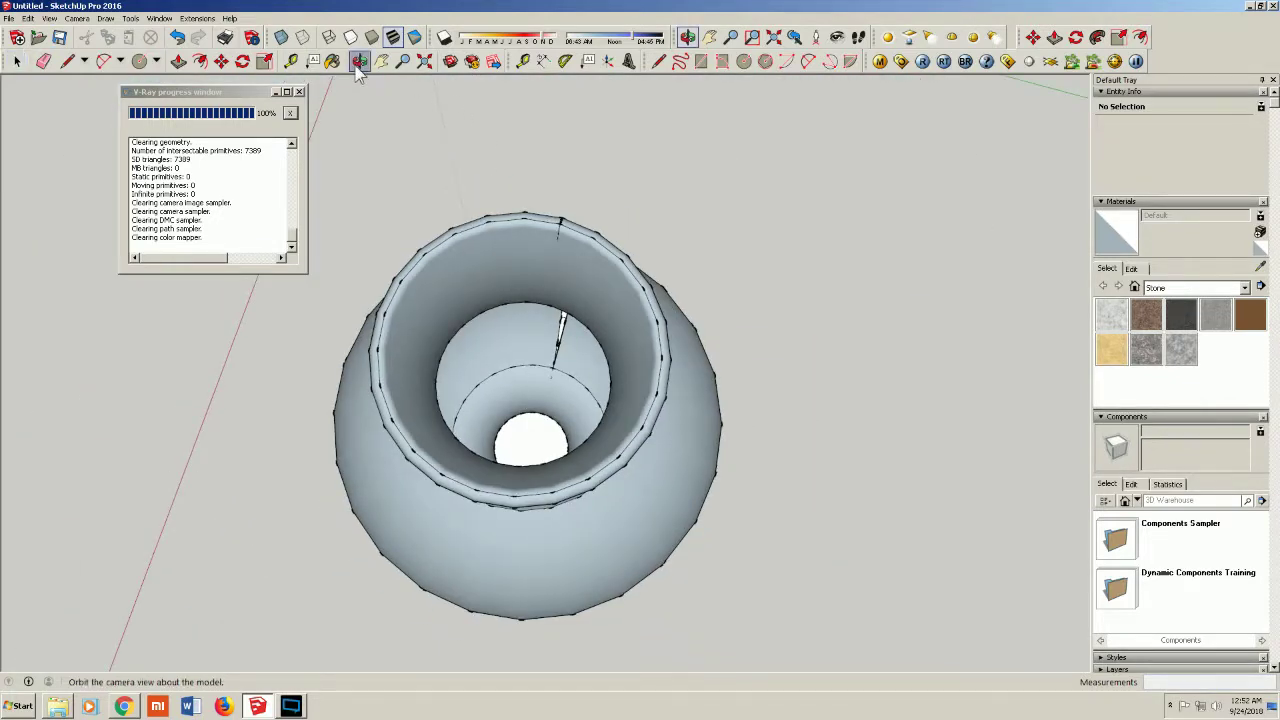
{"action": "left_click_drag", "start_coordinate": [500, 200], "coordinate": [980, 275]}
{"action": "scroll", "coordinate": [543, 409], "scroll_direction": "up", "scroll_amount": 1}
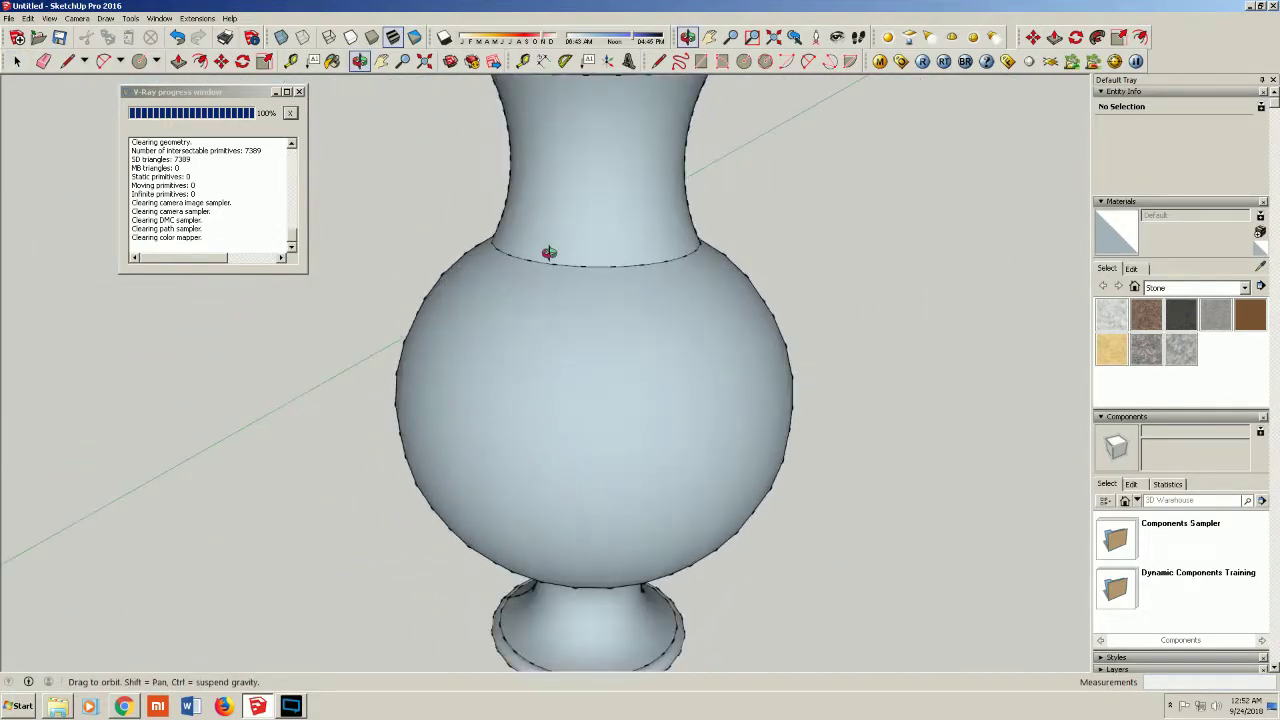
{"action": "left_click", "coordinate": [922, 61]}
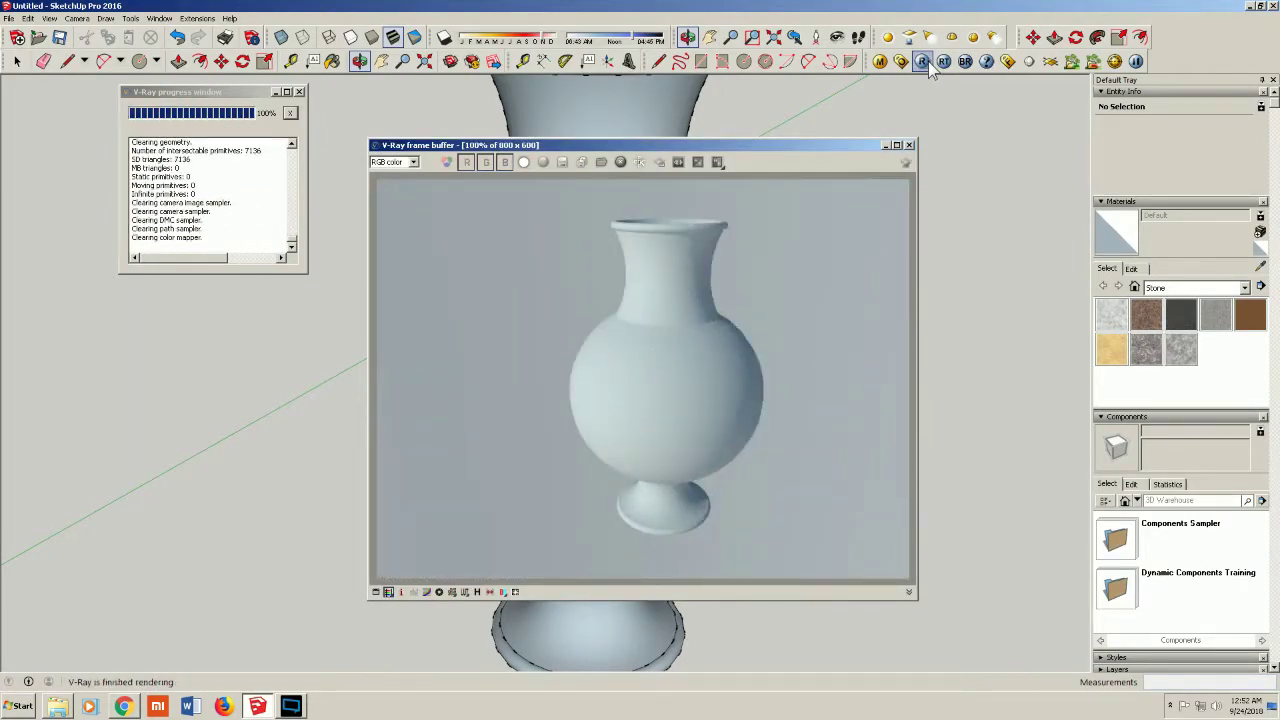
Select the whole vase and paint it with Stone Brushed Khaki
{"action": "left_click", "coordinate": [909, 145]}
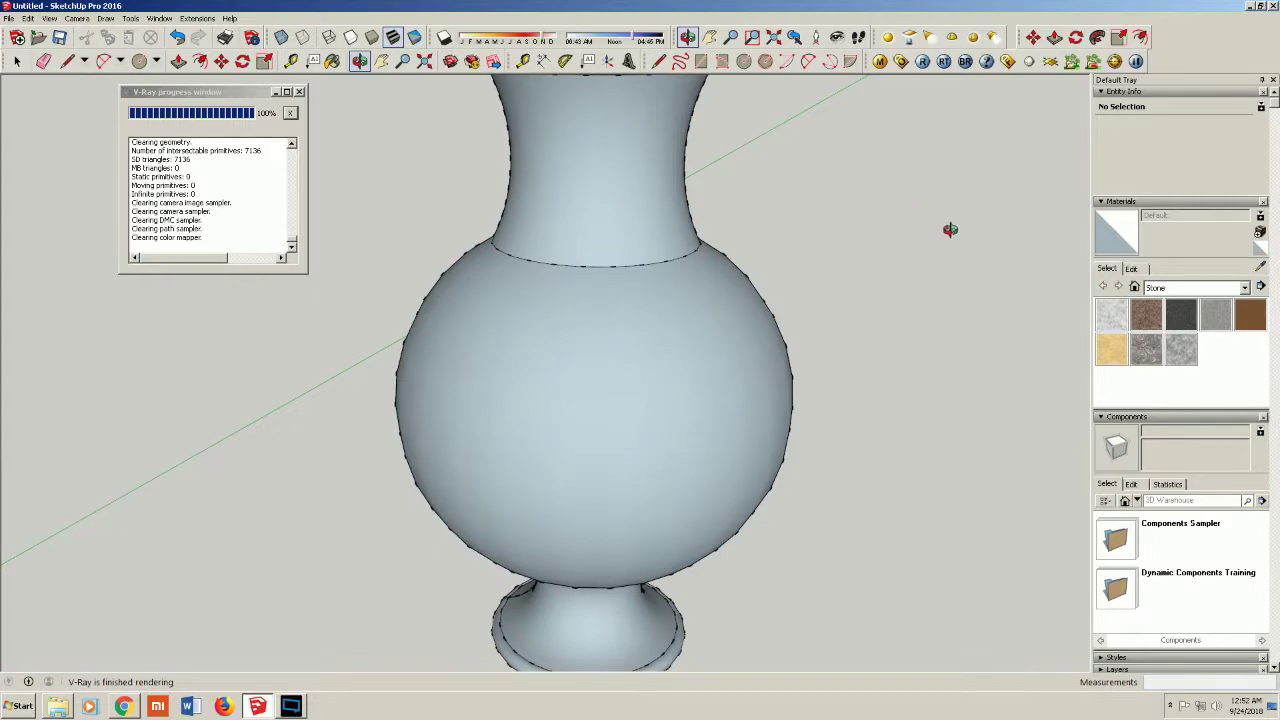
{"action": "left_click", "coordinate": [16, 61]}
{"action": "left_click", "coordinate": [597, 310]}
{"action": "triple_click", "coordinate": [618, 366]}
{"action": "triple_click", "coordinate": [636, 358]}
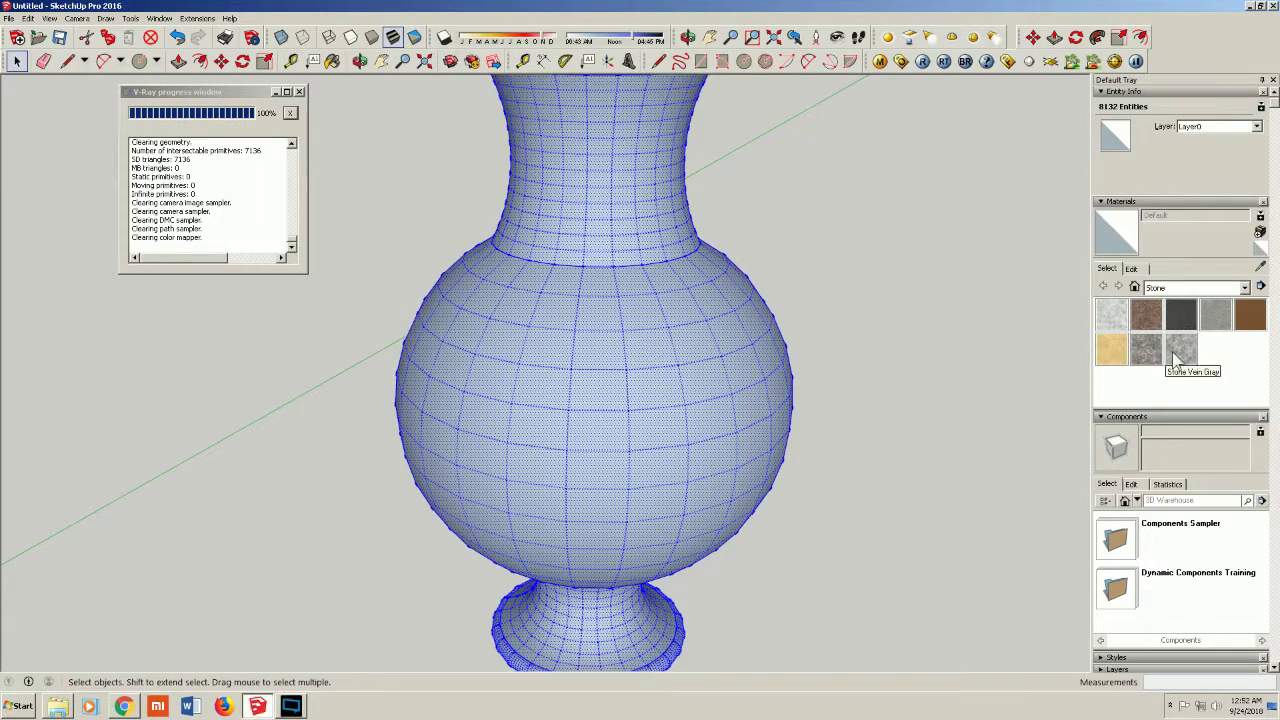
{"action": "left_click", "coordinate": [1112, 348]}
{"action": "left_click", "coordinate": [621, 362]}
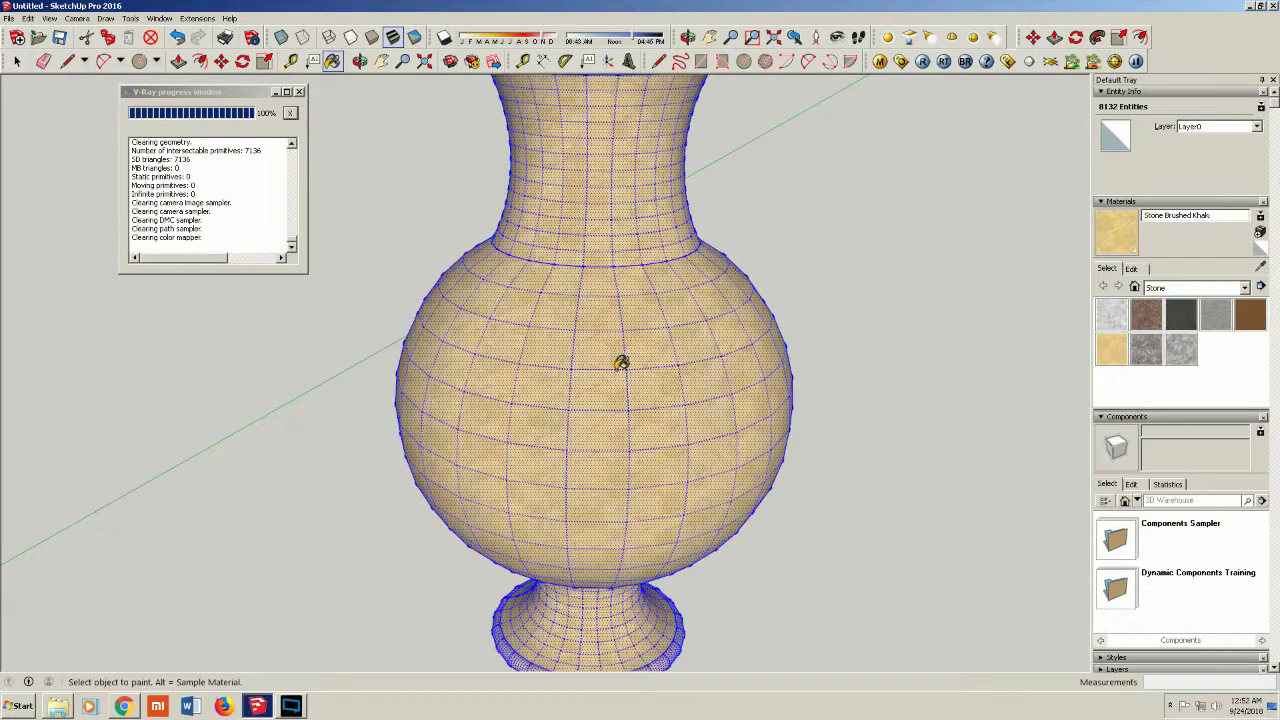
Turn the painted vase into a group with Edit > Make Group
{"action": "scroll", "coordinate": [621, 362], "scroll_direction": "down", "scroll_amount": 3}
{"action": "left_click", "coordinate": [29, 18]}
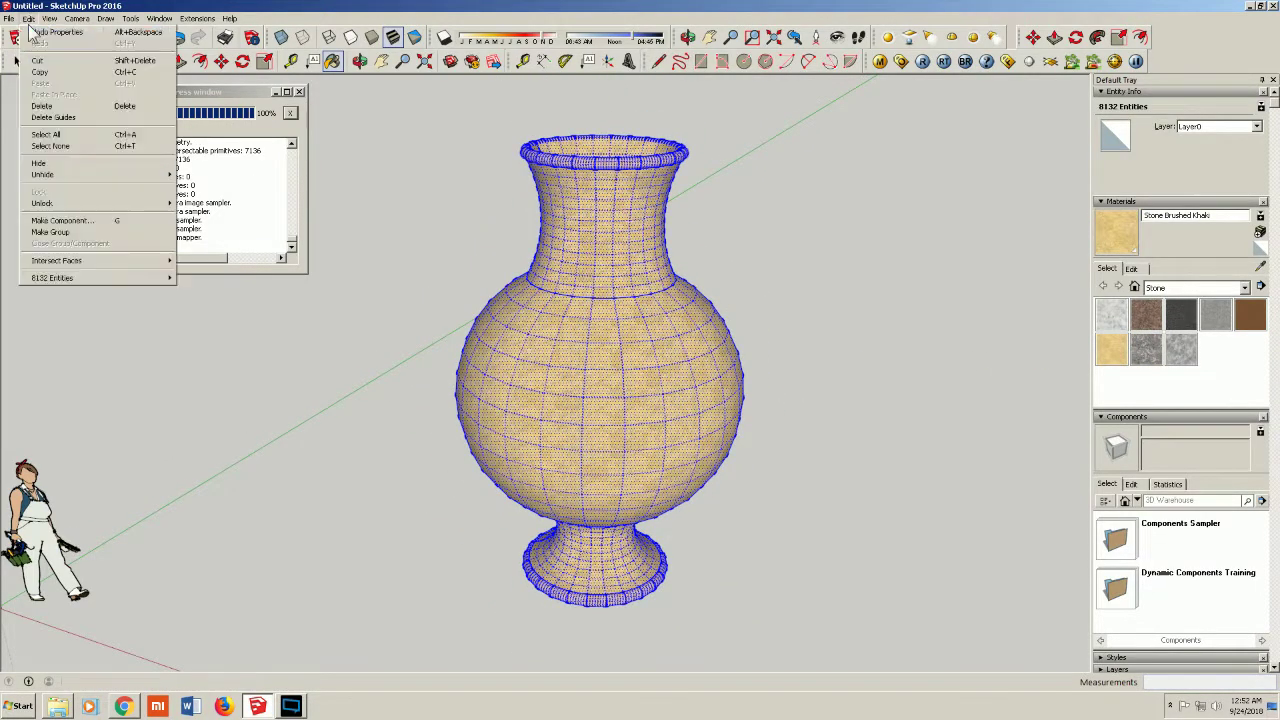
{"action": "left_click", "coordinate": [80, 232]}
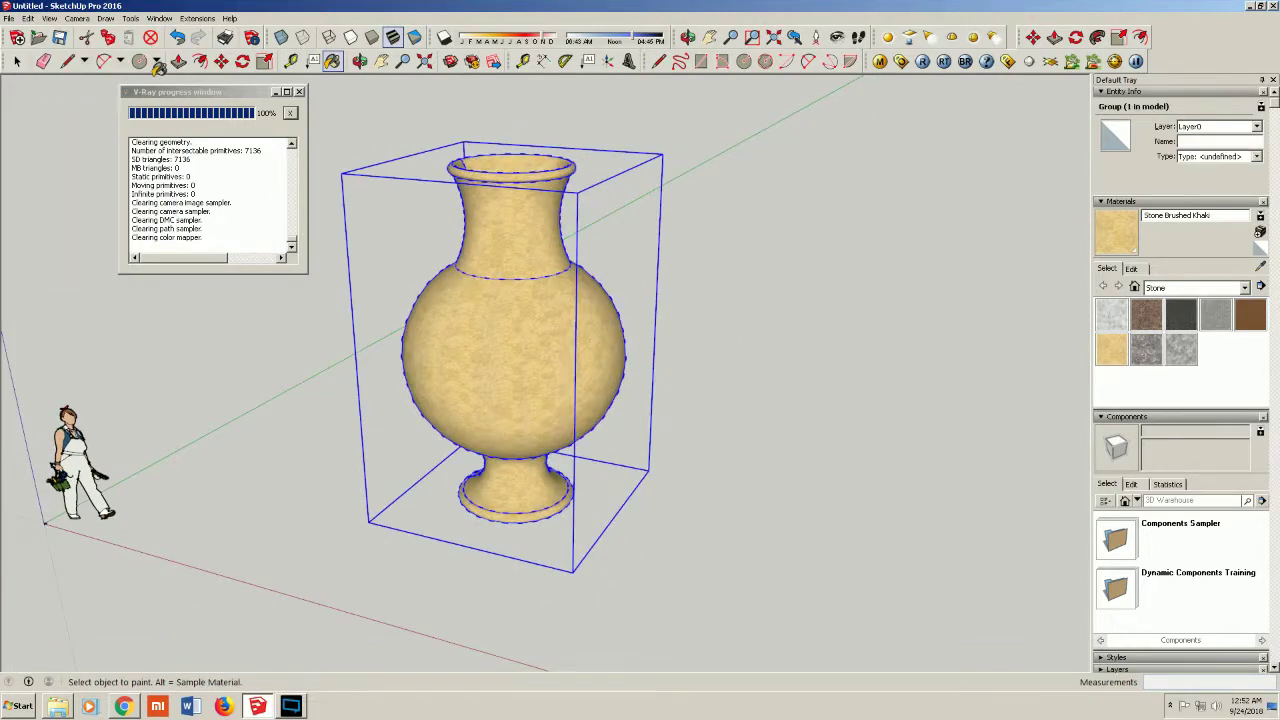
{"action": "left_click", "coordinate": [155, 61]}
Draw a rotated-rectangle ground face under the vase
{"action": "left_click", "coordinate": [158, 100]}
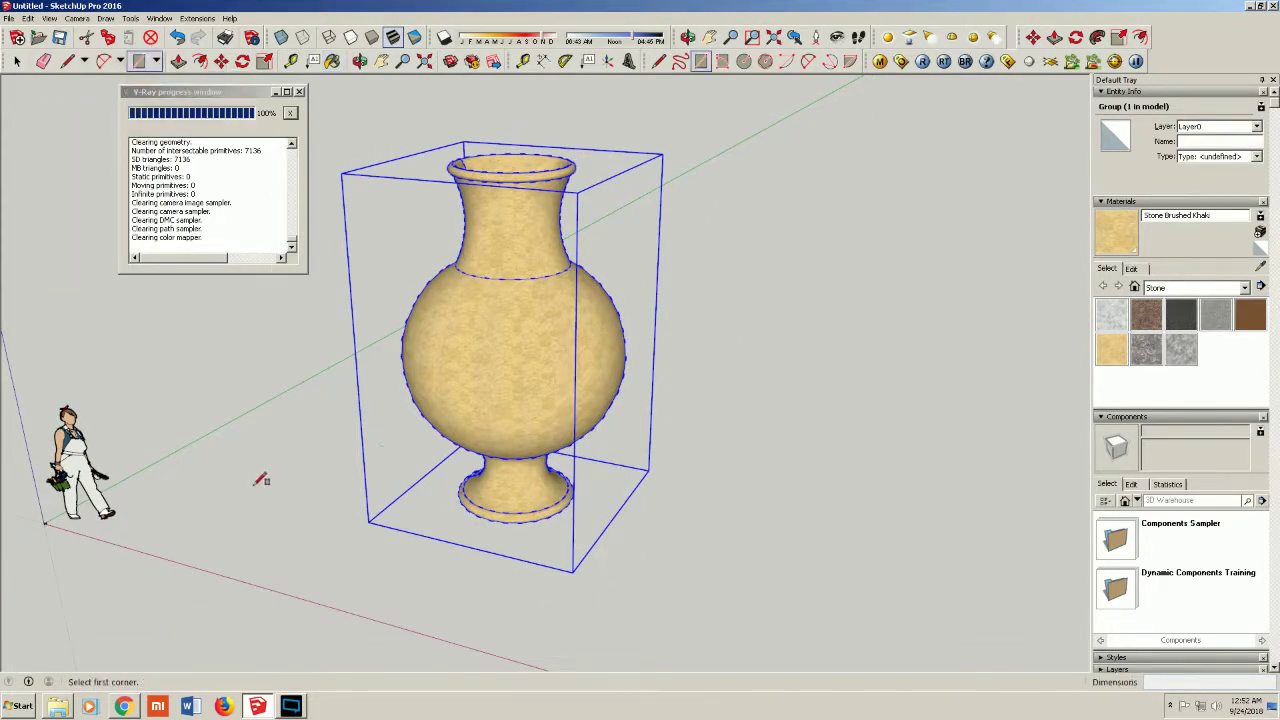
{"action": "left_click", "coordinate": [216, 533]}
{"action": "left_click", "coordinate": [435, 400]}
{"action": "left_click", "coordinate": [792, 440]}
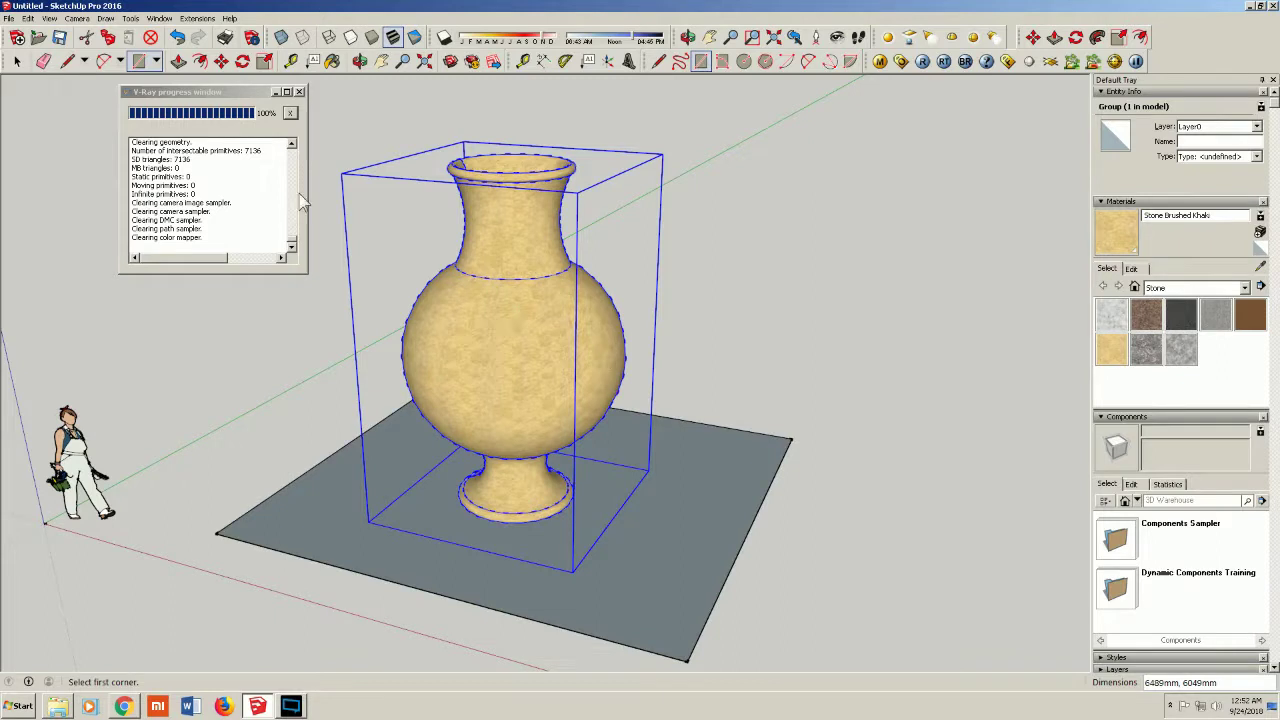
Paint the ground rectangle with Wood > Wood Veneer 01
{"action": "left_click", "coordinate": [16, 61]}
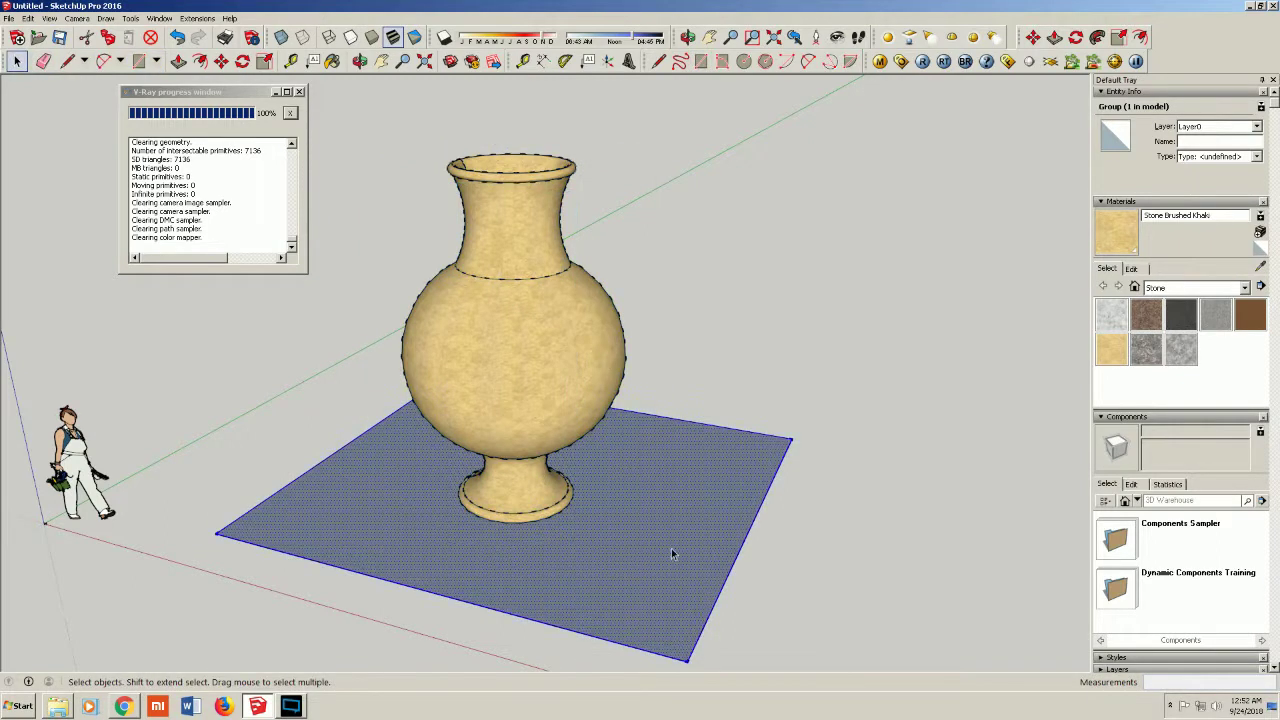
{"action": "left_click", "coordinate": [621, 543]}
{"action": "left_click", "coordinate": [1195, 287]}
{"action": "left_click", "coordinate": [1175, 462]}
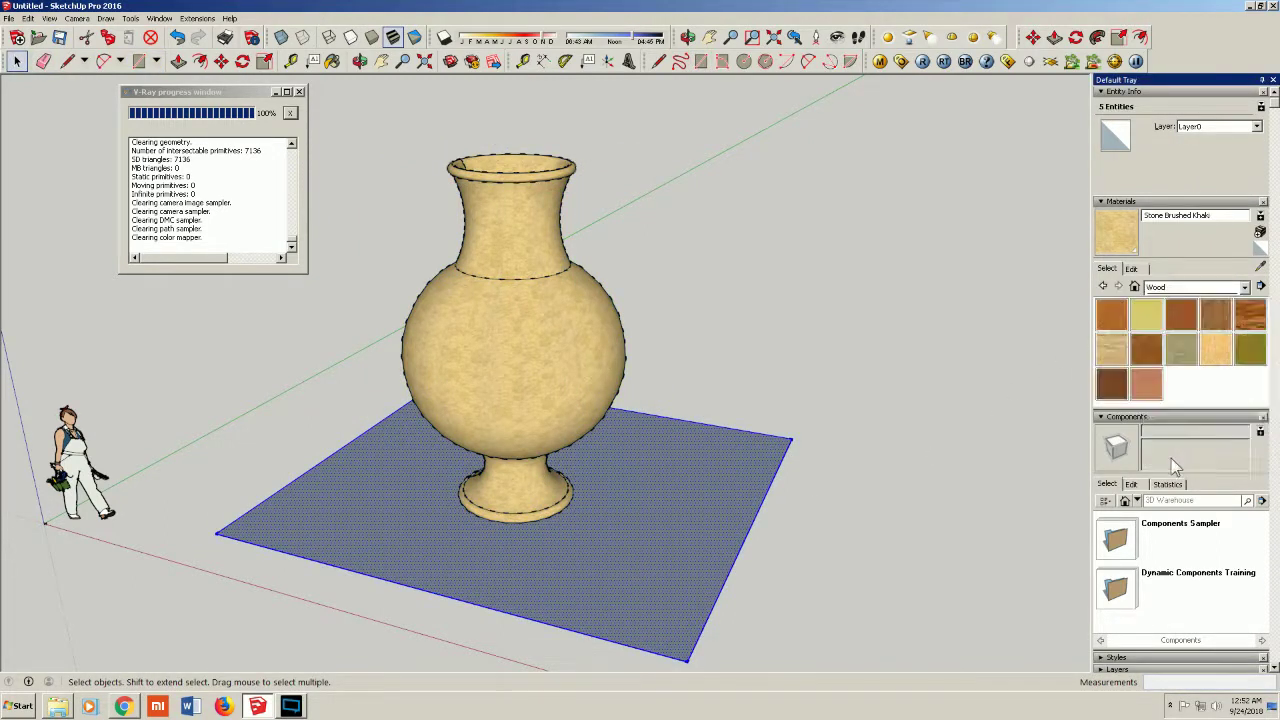
{"action": "left_click", "coordinate": [1111, 384]}
{"action": "left_click", "coordinate": [590, 505]}
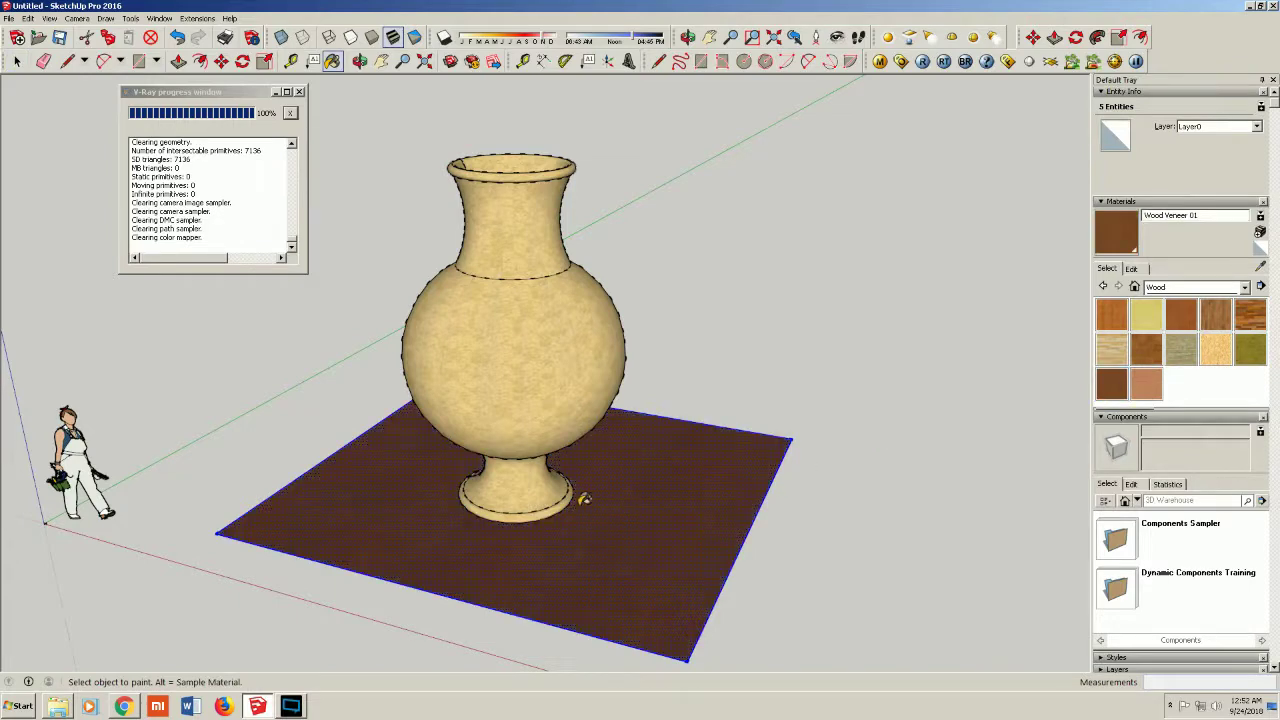
{"action": "scroll", "coordinate": [485, 475], "scroll_direction": "up", "scroll_amount": 2}
{"action": "scroll", "coordinate": [456, 460], "scroll_direction": "down", "scroll_amount": 2}
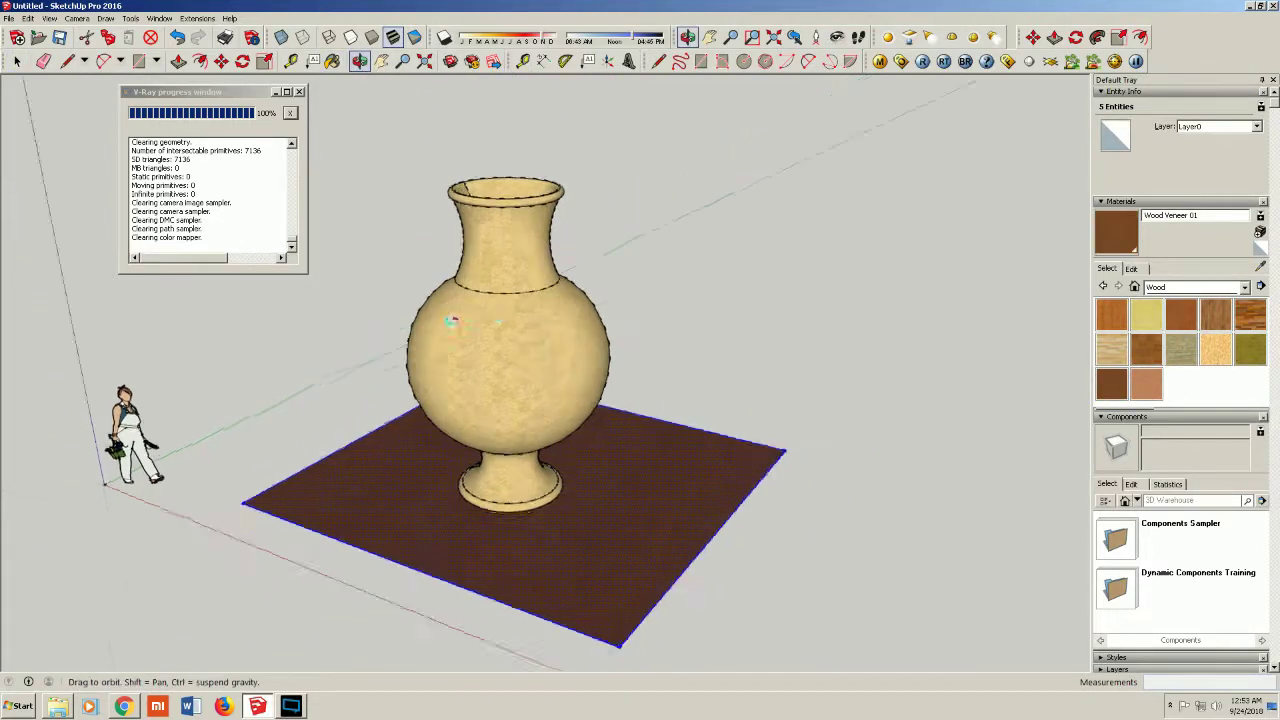
Orbit the scene and run a V-Ray test render of the textured vase
{"action": "middle_click_drag", "start_coordinate": [470, 167], "coordinate": [471, 365]}
{"action": "scroll", "coordinate": [471, 365], "scroll_direction": "up", "scroll_amount": 1}
{"action": "scroll", "coordinate": [450, 351], "scroll_direction": "up", "scroll_amount": 1}
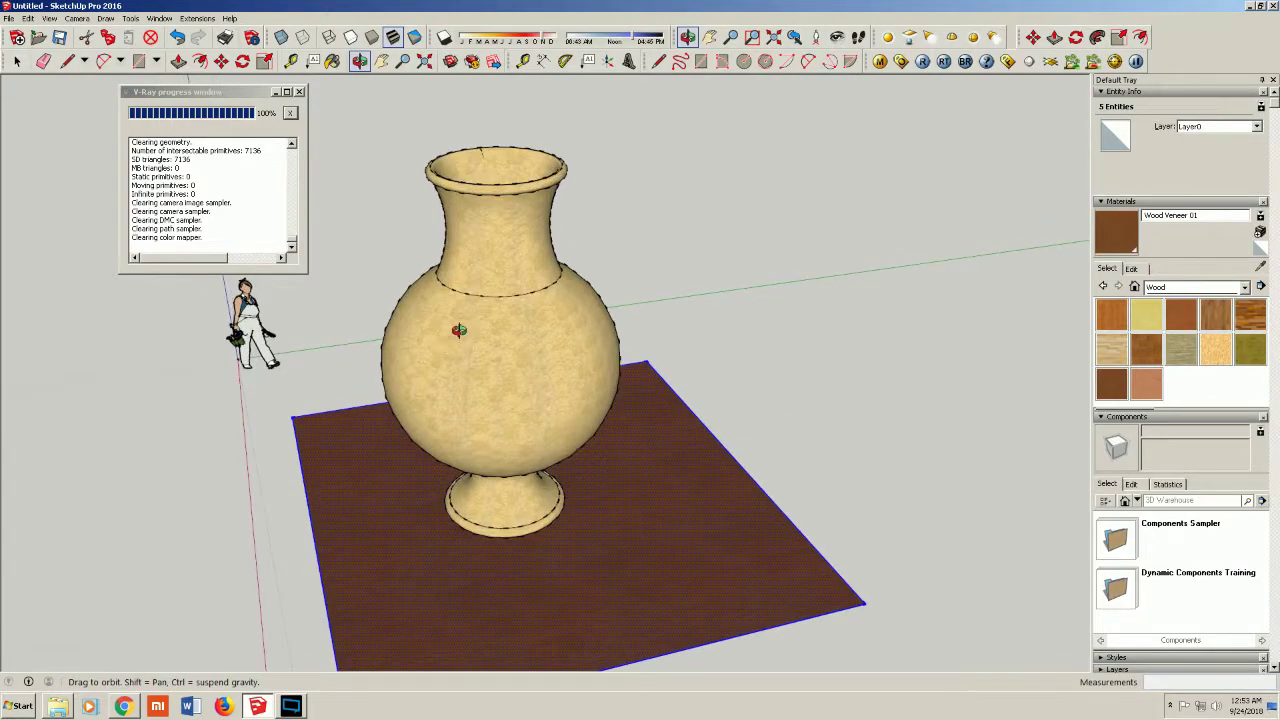
{"action": "left_click", "coordinate": [922, 62]}
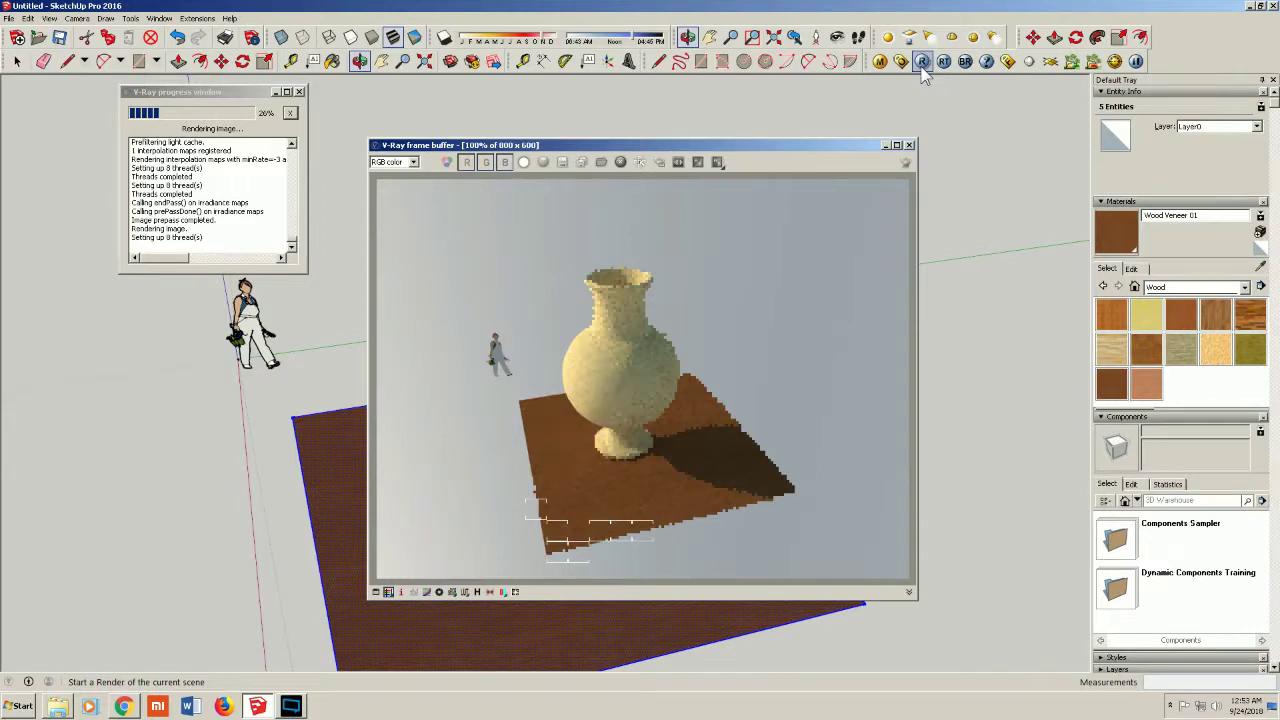
{"action": "left_click", "coordinate": [909, 145]}
Set the V-Ray output resolution to the 1920x1080 preset
{"action": "left_click", "coordinate": [901, 61]}
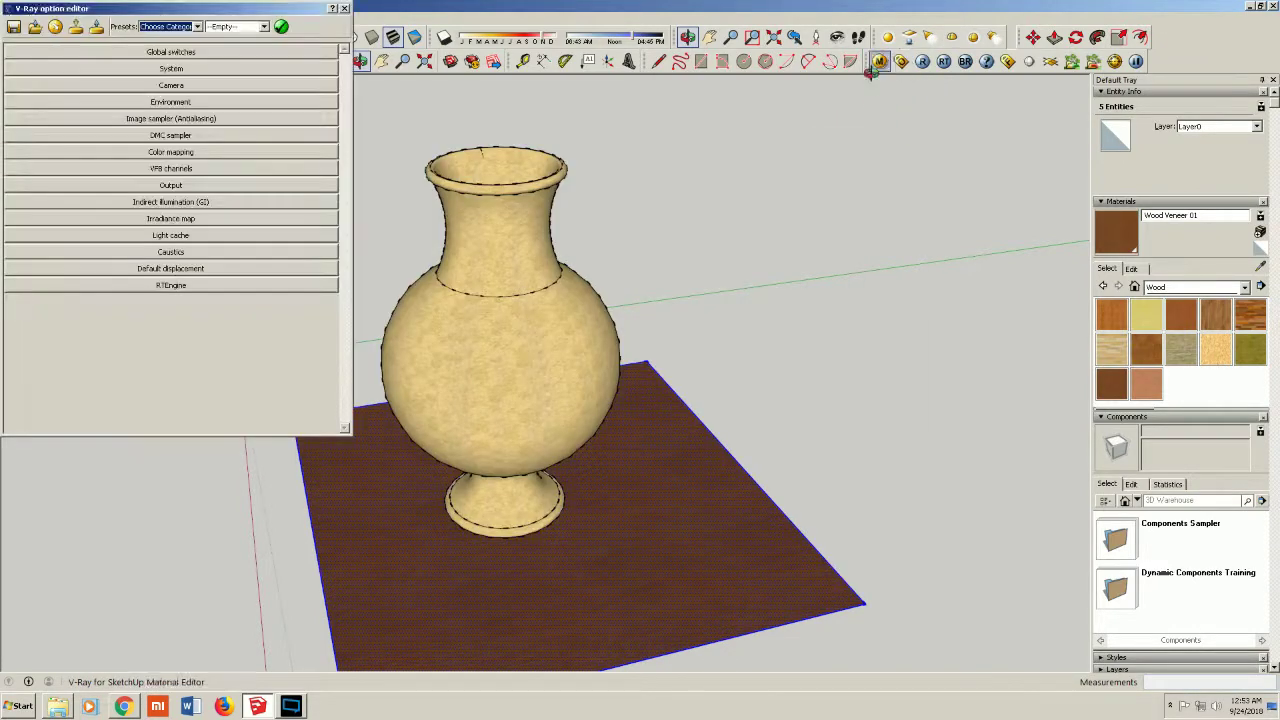
{"action": "left_click", "coordinate": [172, 185]}
{"action": "left_click", "coordinate": [158, 246]}
{"action": "left_click", "coordinate": [343, 10]}
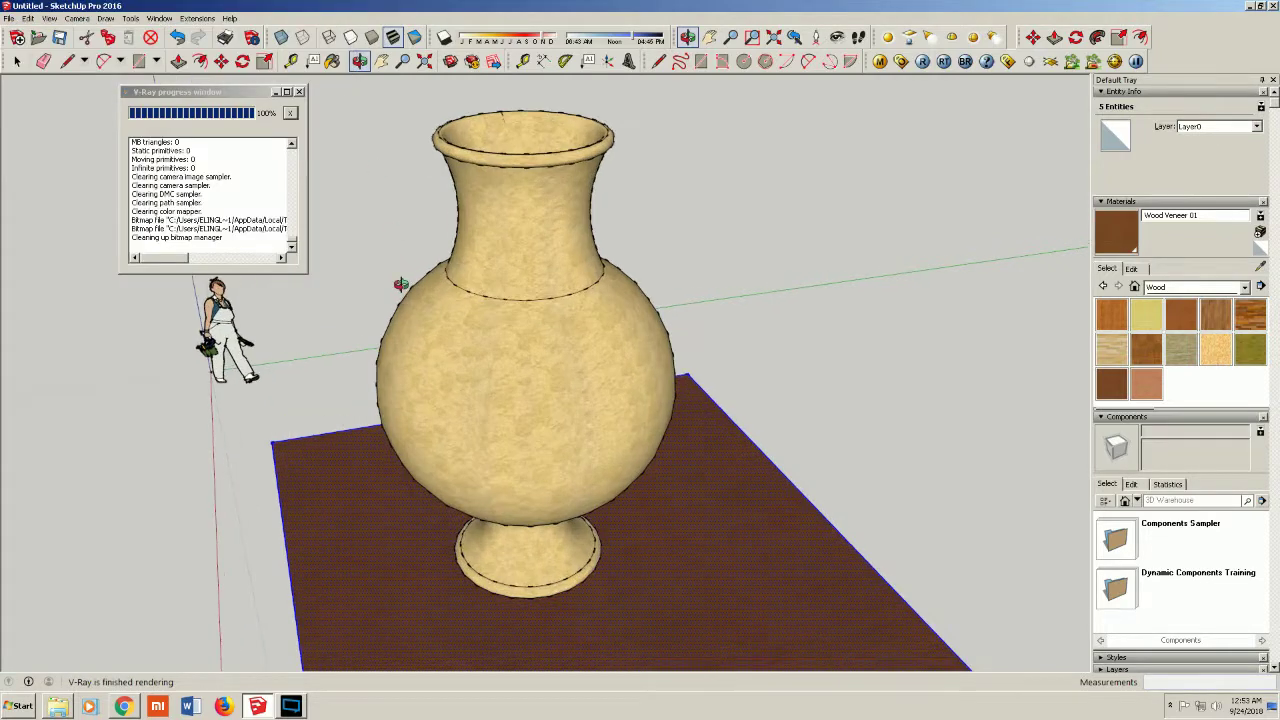
Render the vase at 1920×1080 and maximize the frame buffer window
{"action": "left_click", "coordinate": [923, 66]}
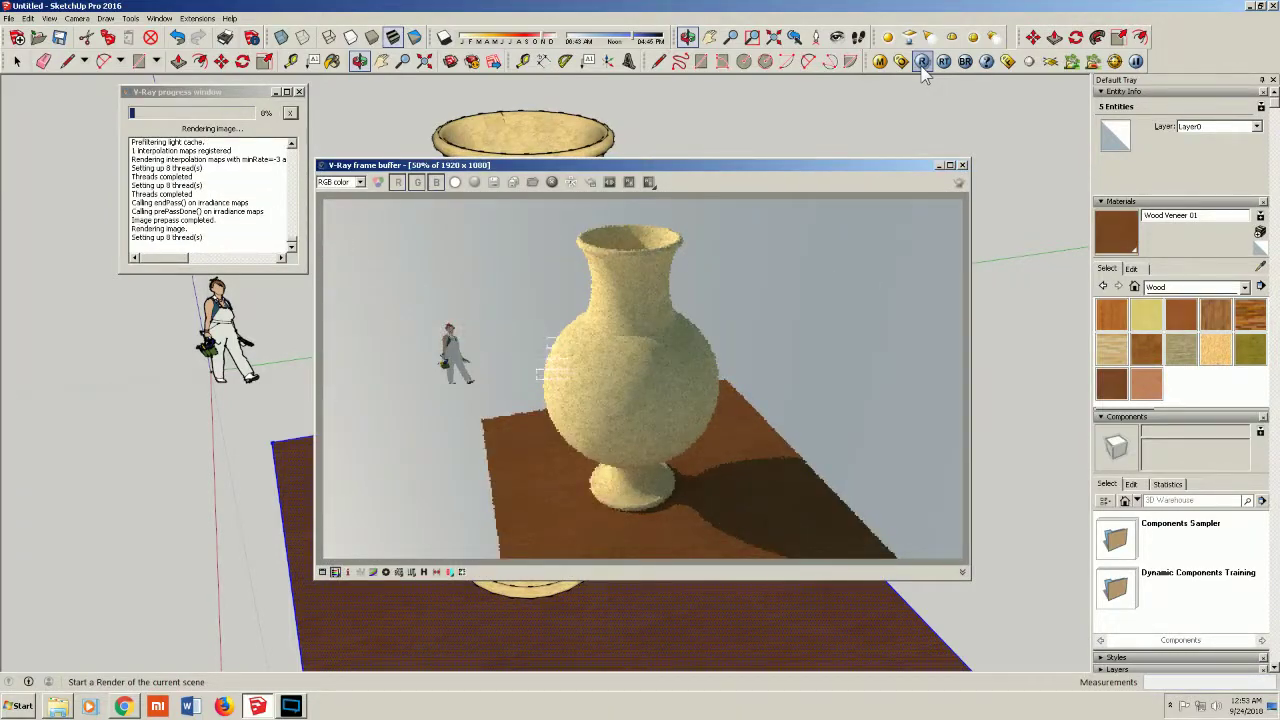
{"action": "left_click", "coordinate": [950, 163]}
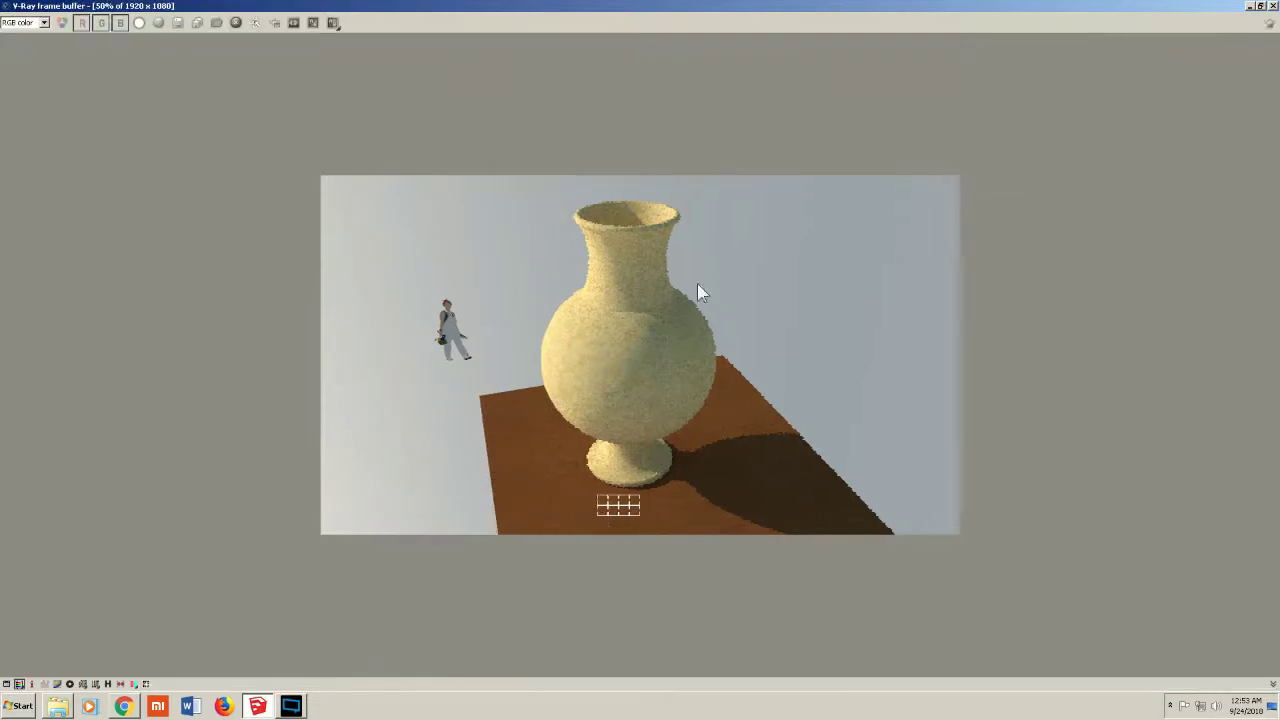
{"action": "scroll", "coordinate": [697, 283], "scroll_direction": "up", "scroll_amount": 2}
{"action": "scroll", "coordinate": [697, 283], "scroll_direction": "down", "scroll_amount": 1}
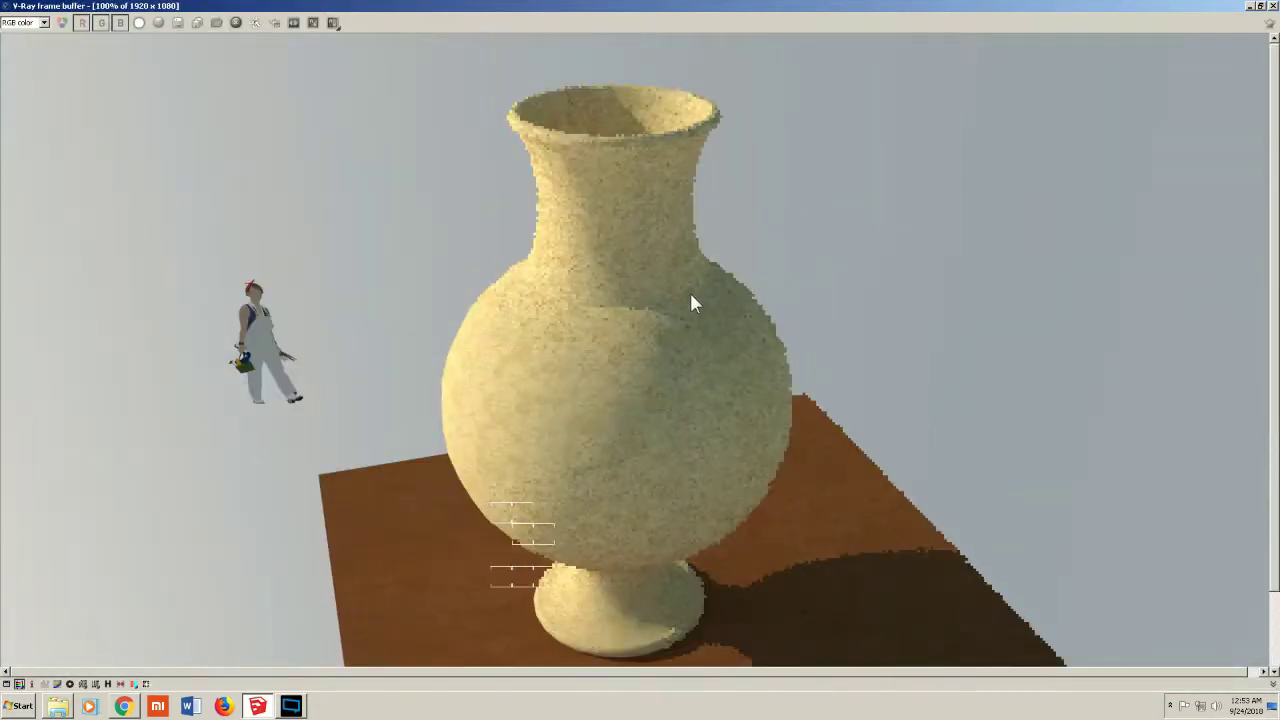